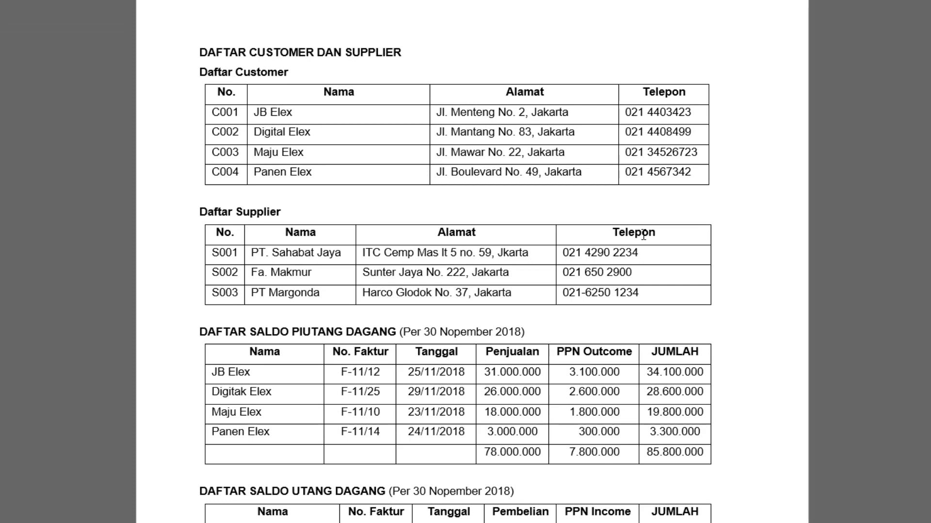
- Check the receivable balance list in the Word document and open the SLAR sheet in the UD BUANA - LEMBAR JAWAB Excel workbook
scroll(848, 365, "down", 3)
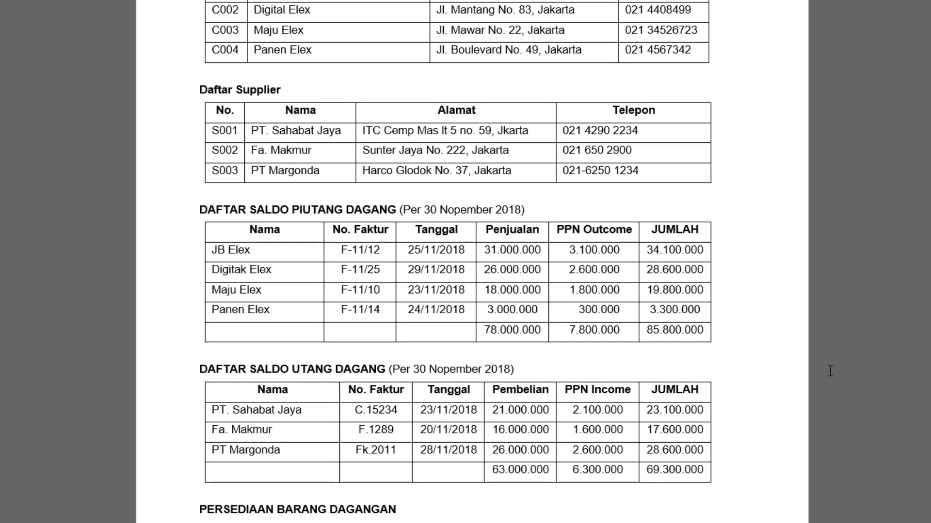
scroll(315, 252, "down", 1)
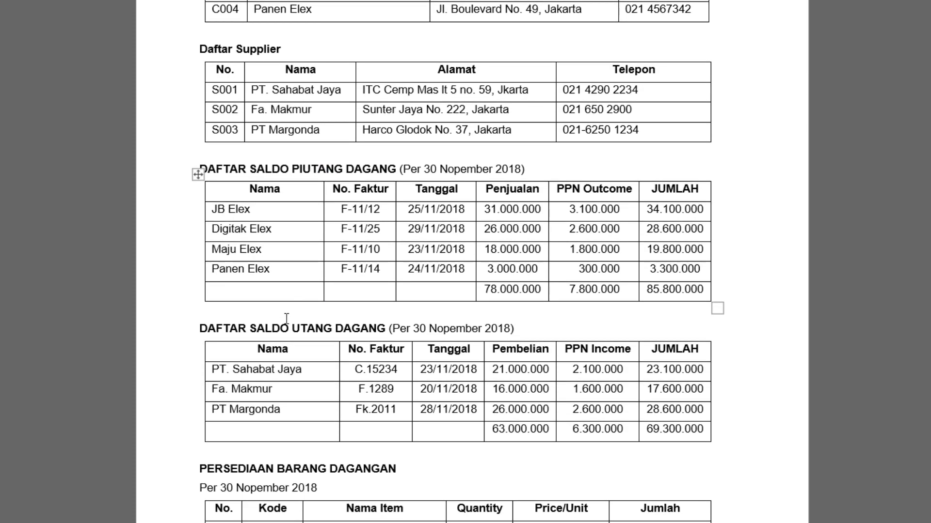
scroll(291, 332, "down", 2)
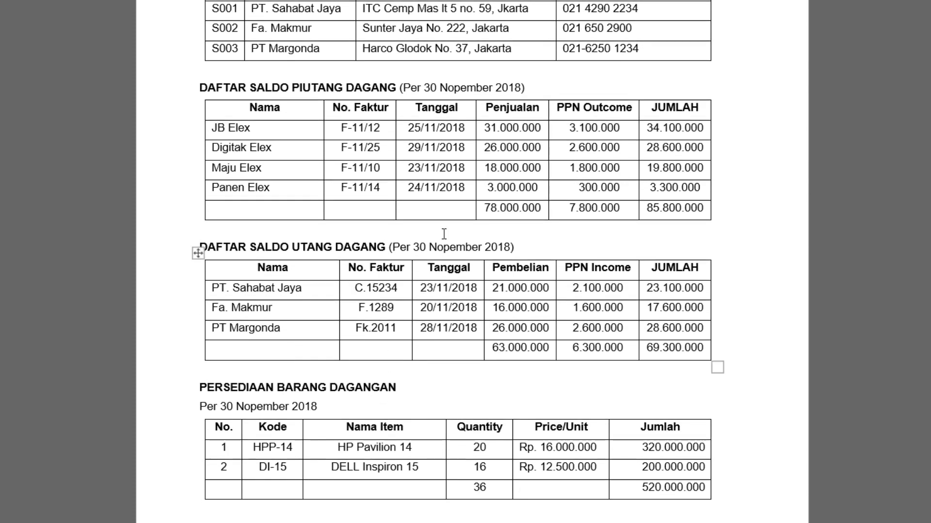
scroll(443, 174, "up", 2)
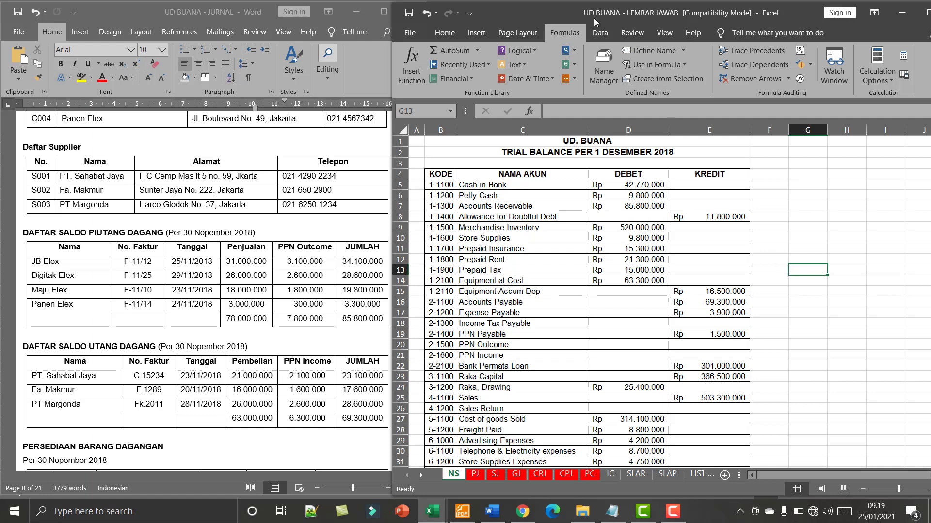
left_click(636, 474)
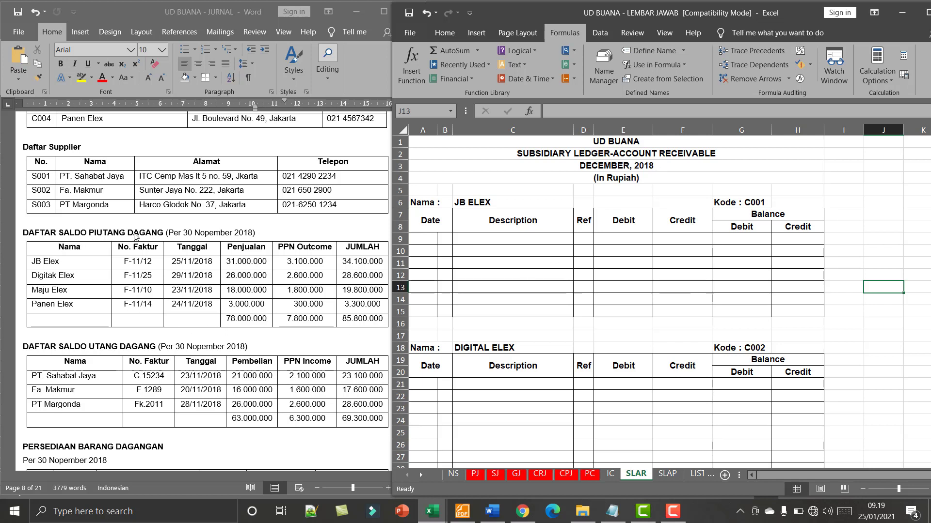
left_click(49, 284)
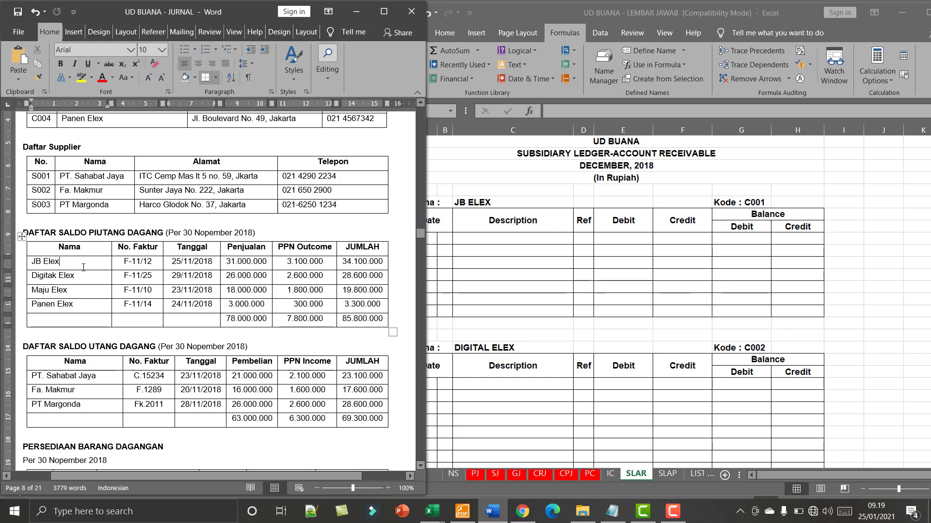
left_click(803, 168)
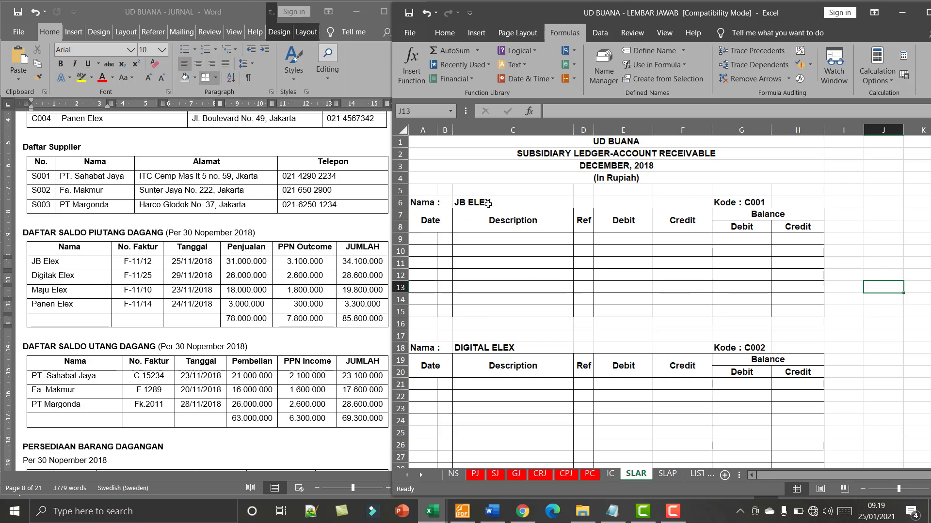
- Enter the date DES 1 in the first row of the JB ELEX receivable ledger
left_click(489, 240)
left_click(421, 240)
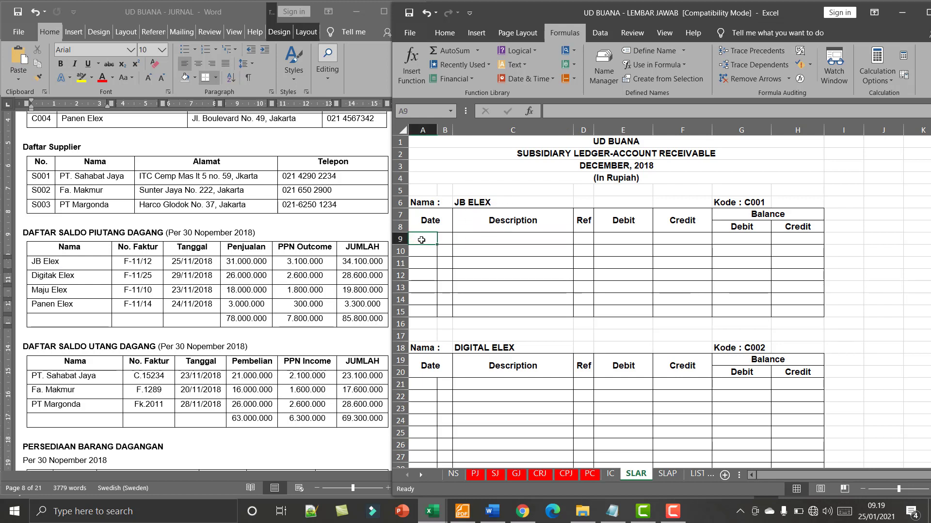
type("DES")
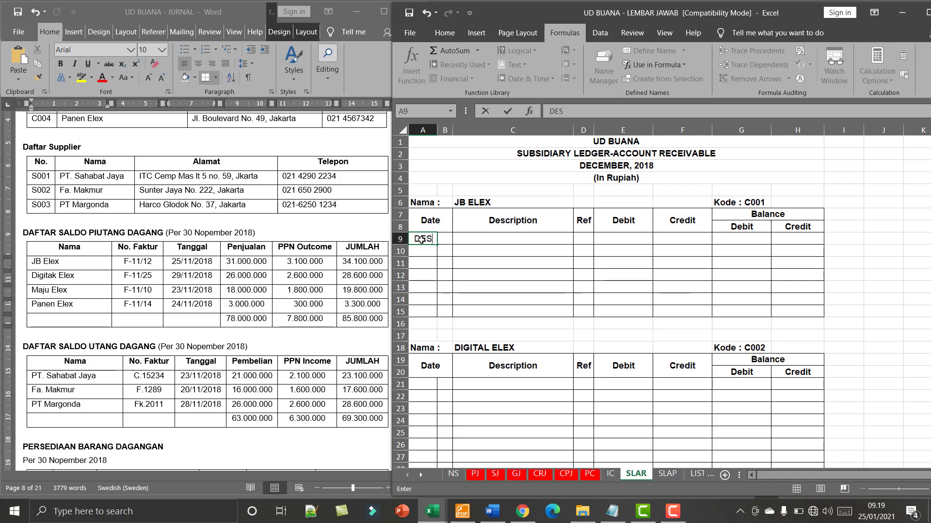
key("Tab")
type("1")
key("Tab")
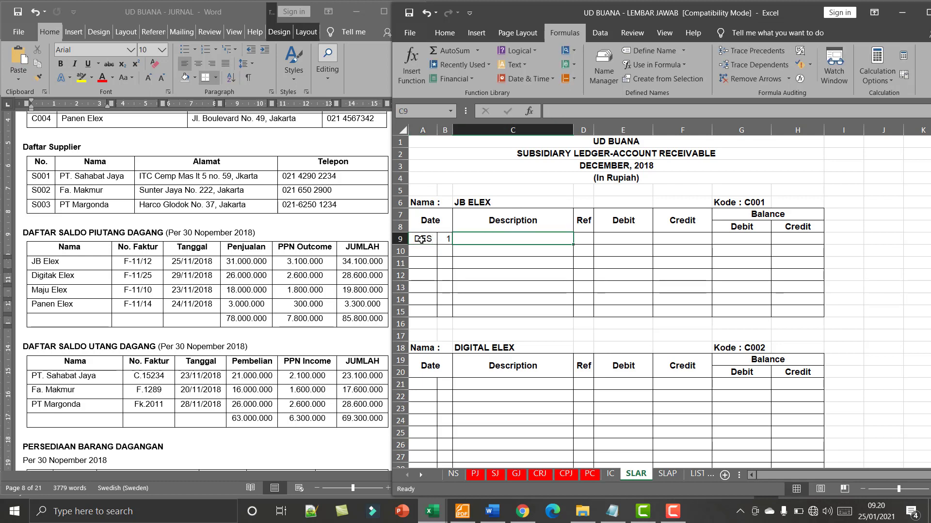
- Fill in the description "Saldo awal" and the reference V for JB ELEX's DES 1 entry
key("Caps_Lock")
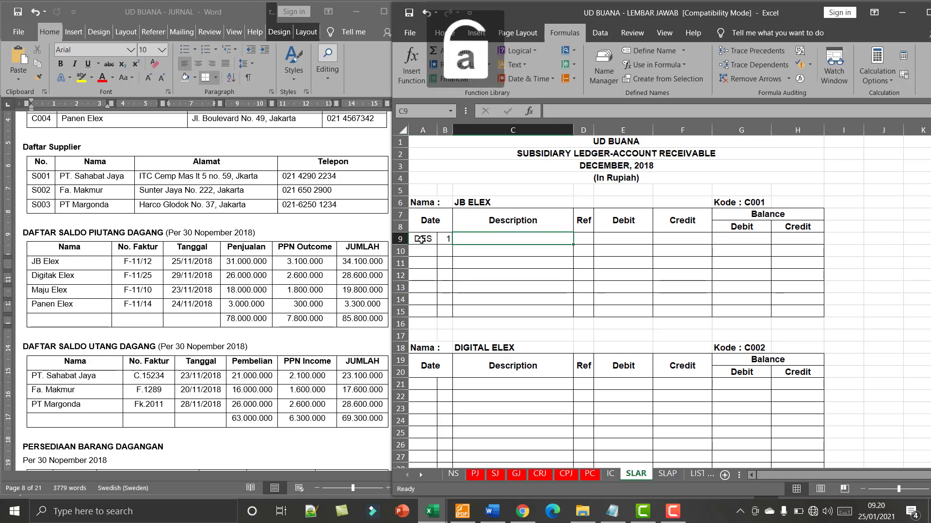
type("Sald")
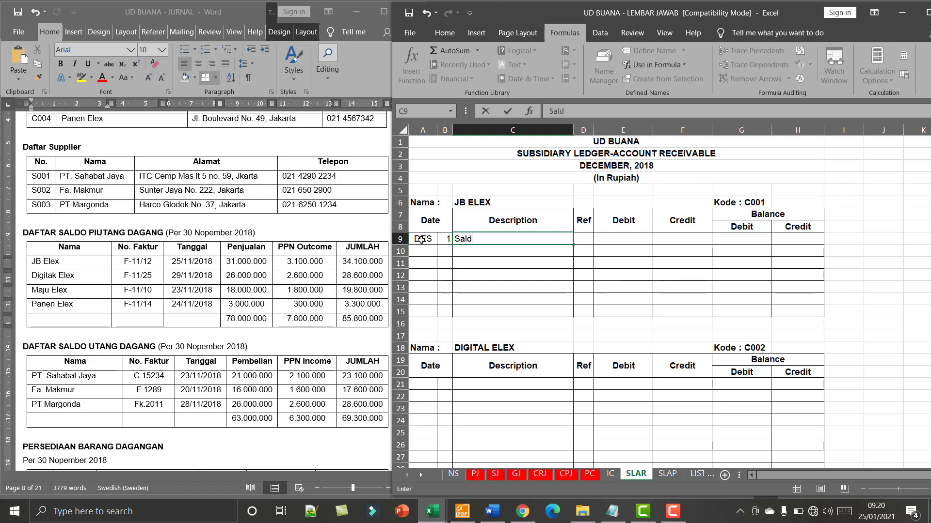
type("o awal")
left_click(582, 238)
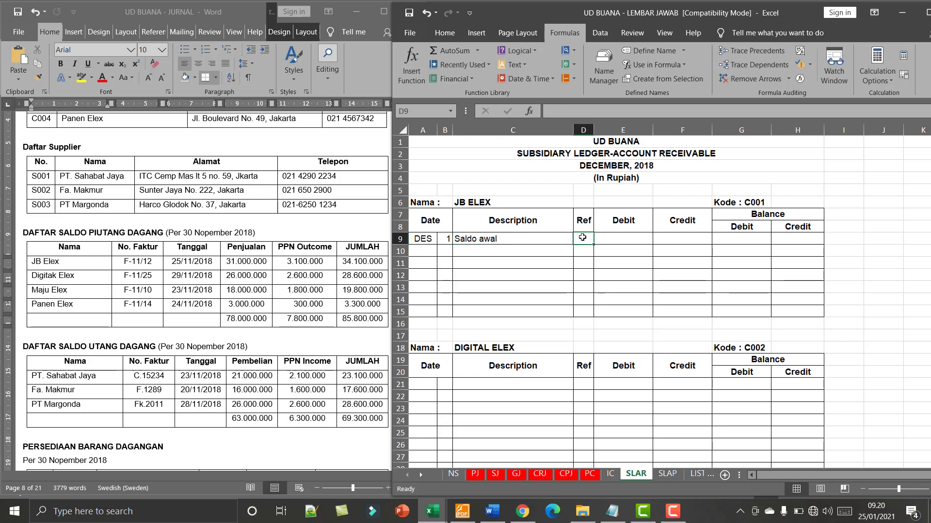
type("V")
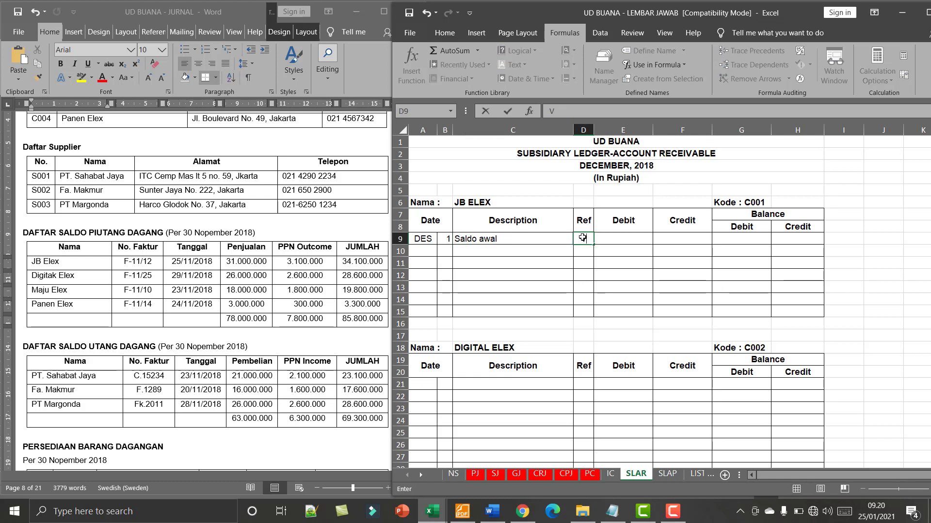
key("Tab")
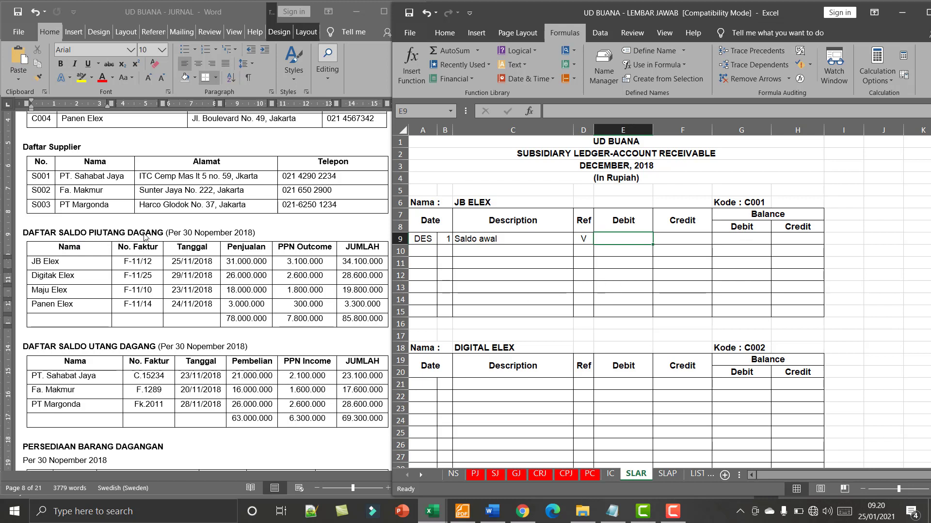
- Enter JB ELEX's opening debit balance of 34.100.000
left_click(746, 239)
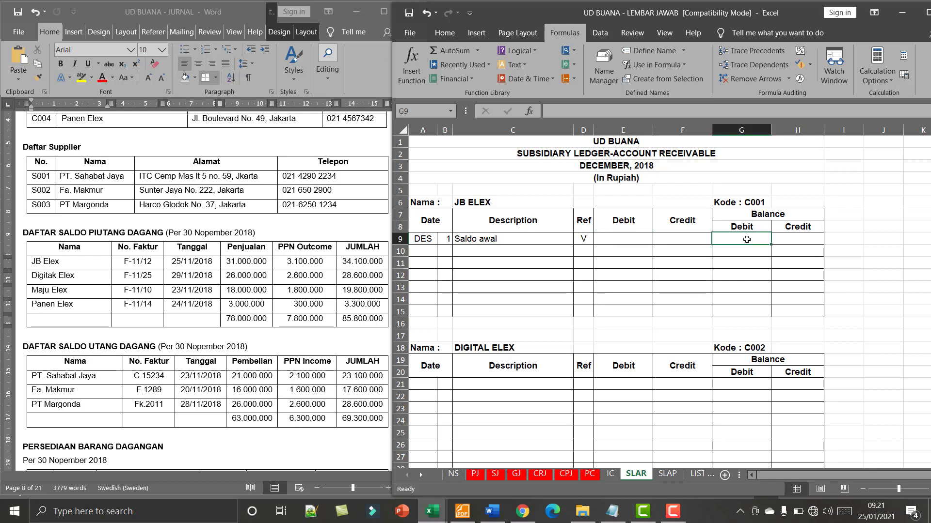
type("3")
type("4.100.")
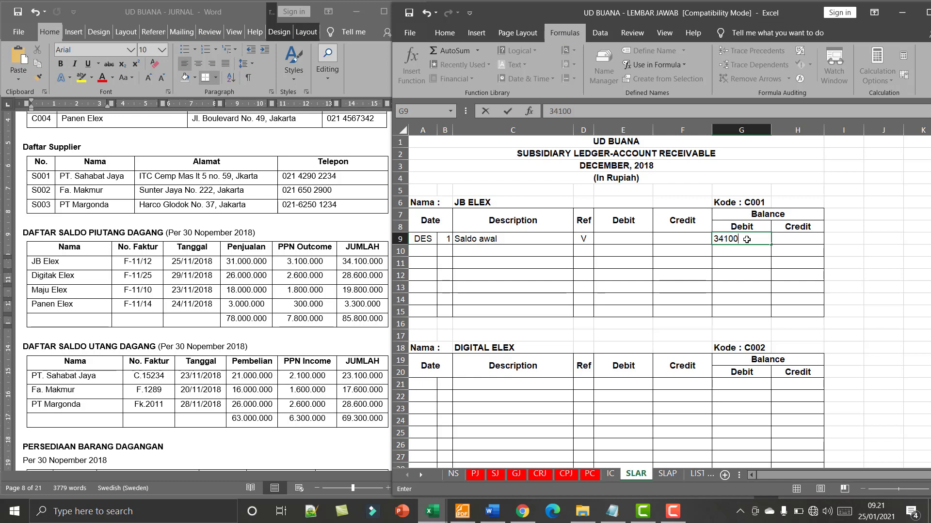
type("000")
key("Return")
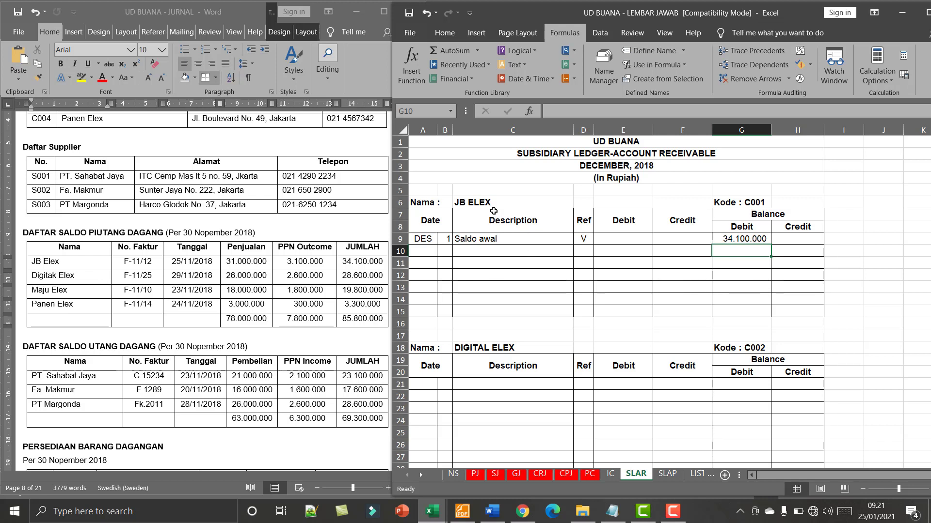
- Enter the date DES 1 in the first row of the DIGITAL ELEX ledger
scroll(493, 211, "down", 2)
left_click(423, 315)
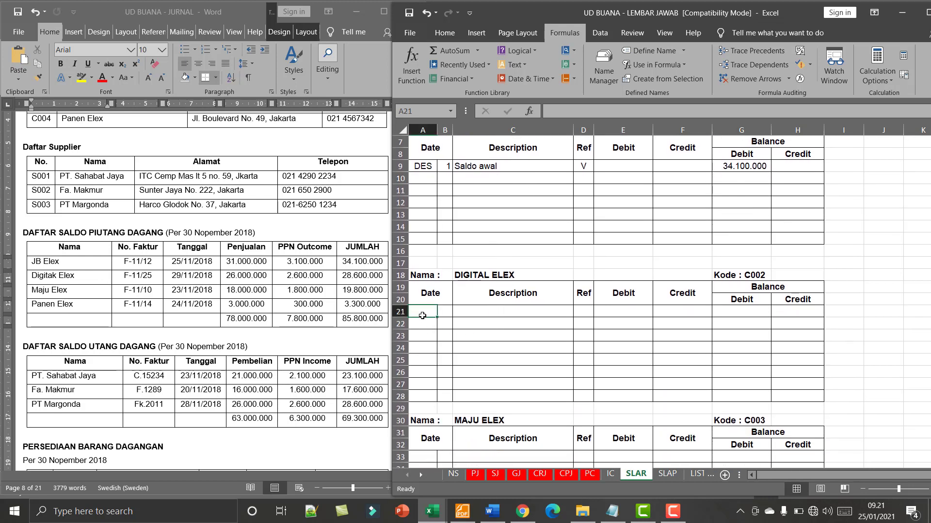
key("Caps_Lock")
type("DES")
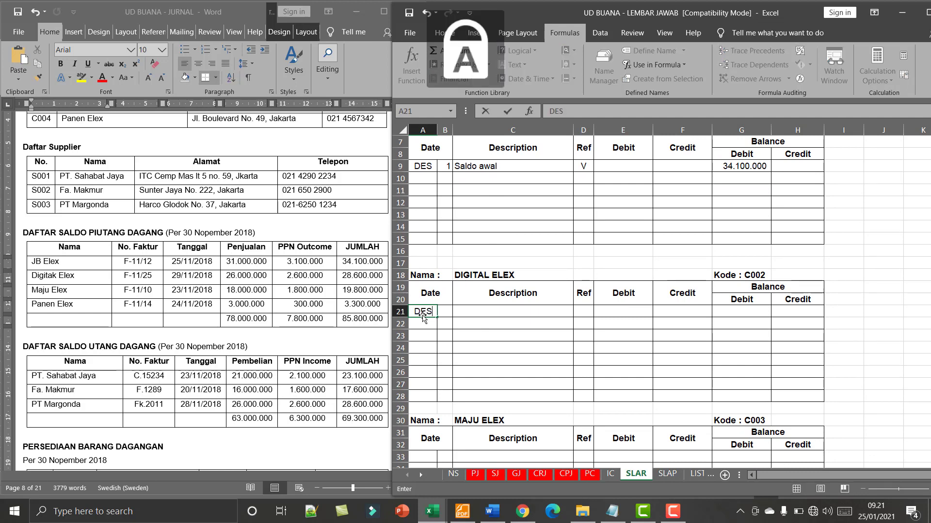
key("Tab")
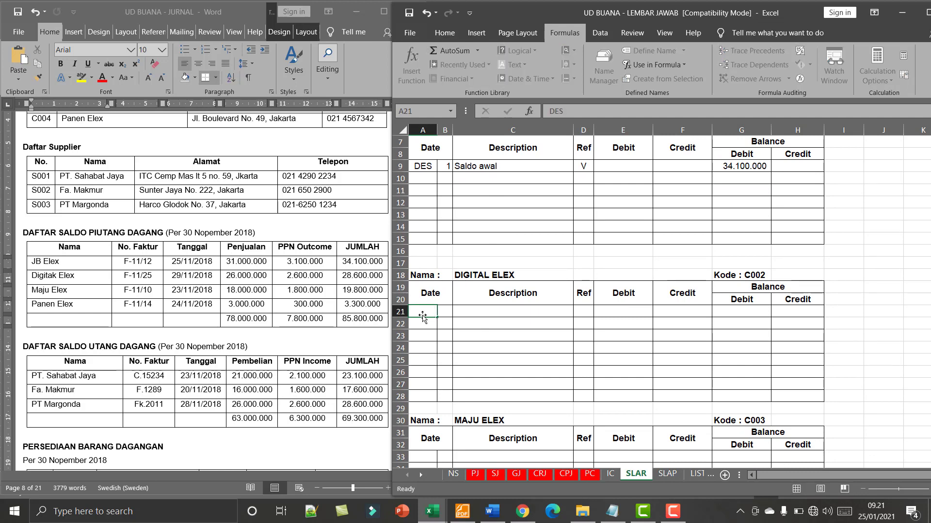
type("01")
key("Tab")
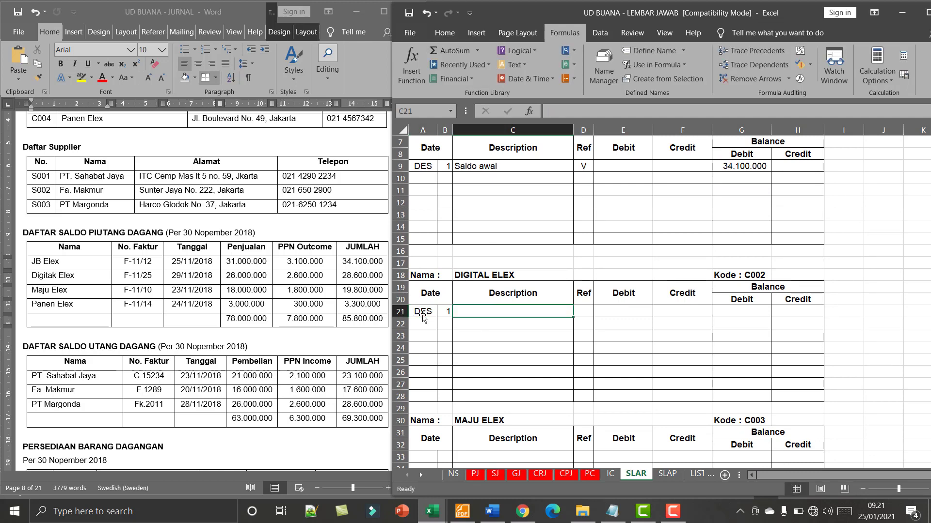
- Fill in the description "Saldo awal" and the reference v for DIGITAL ELEX's DES 1 entry
key("Caps_Lock")
type("Saldo ")
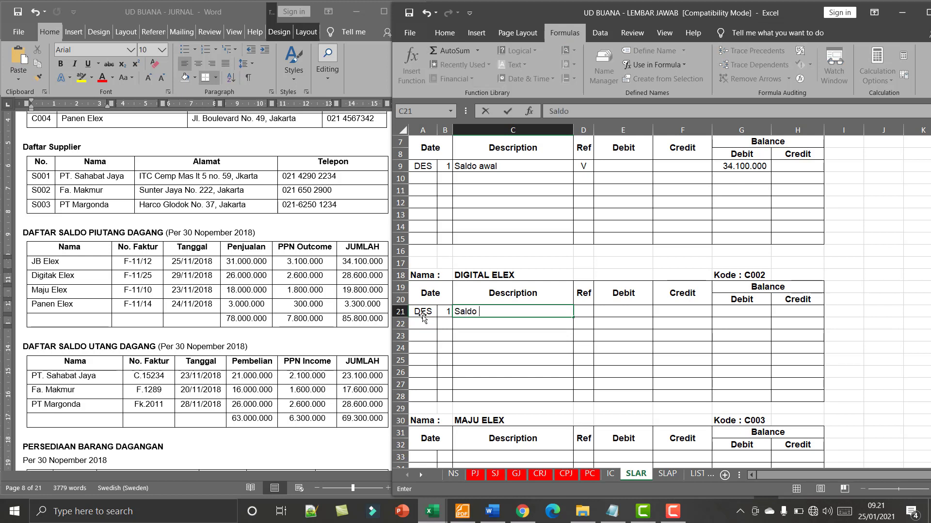
type("awal")
key("Tab")
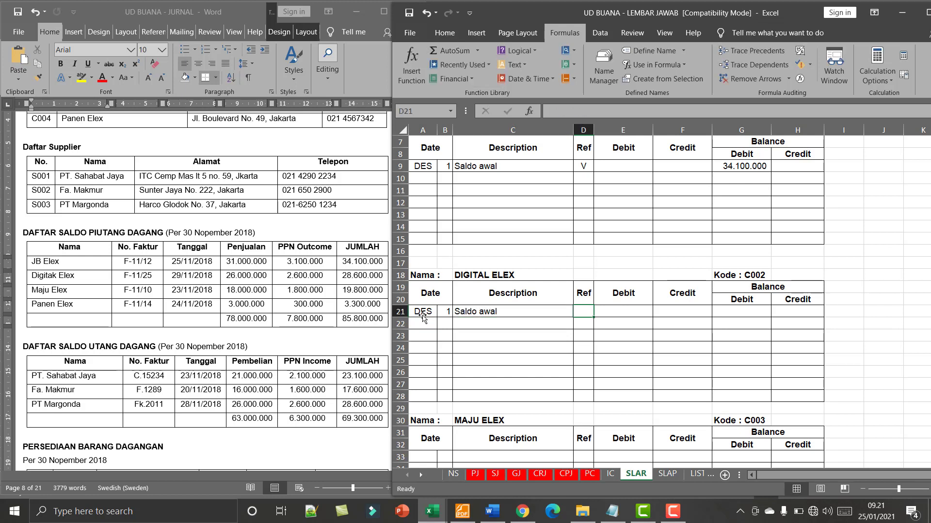
type("v")
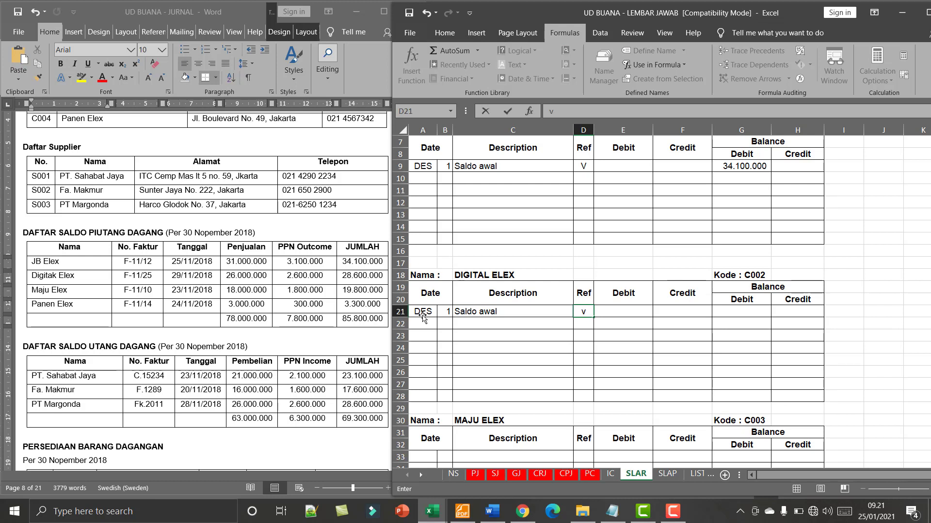
- Enter DIGITAL ELEX's opening debit balance of 28.600.000
left_click(722, 311)
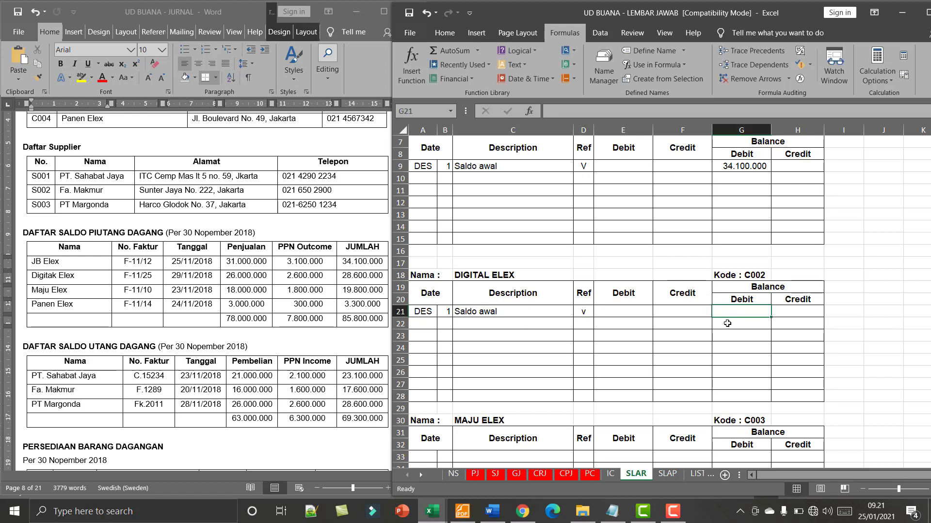
type("28.")
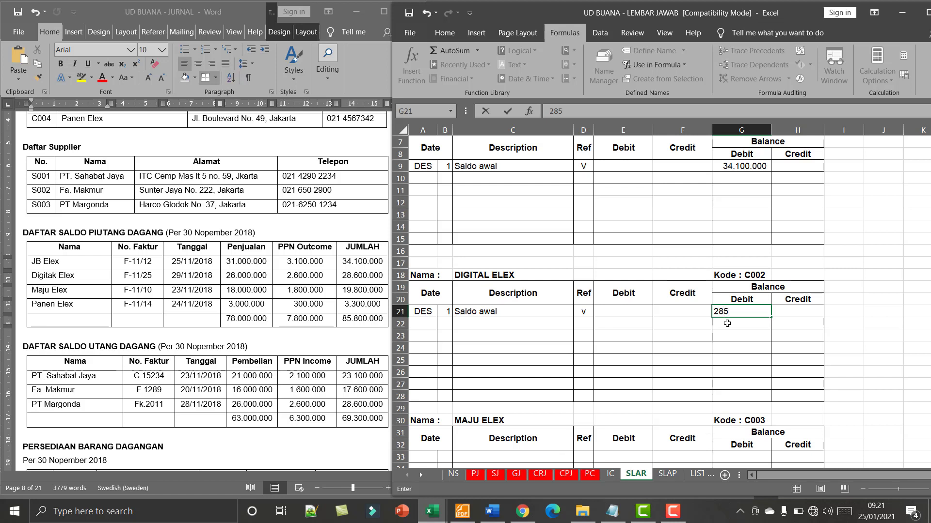
type("600.000")
key("Return")
- Enter the date DES 1 in the first row of the MAJU ELEX ledger
scroll(728, 323, "down", 5)
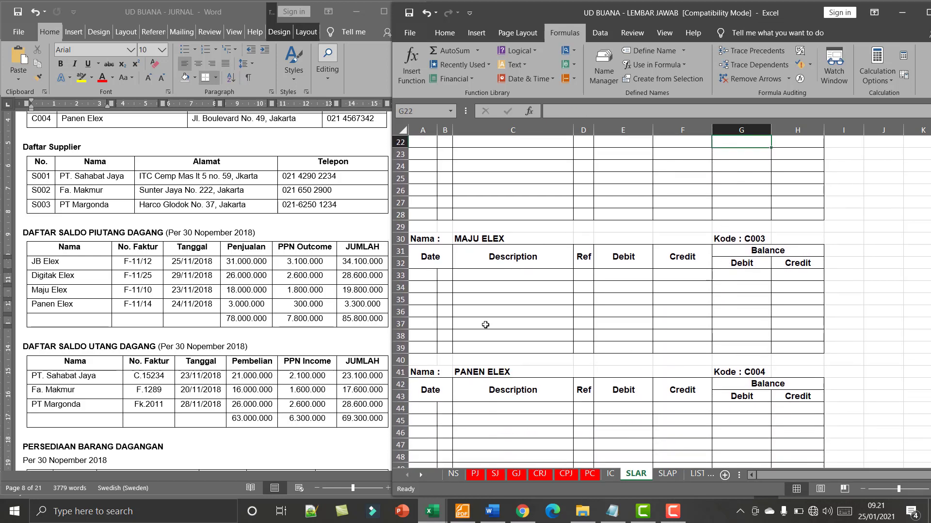
left_click(432, 280)
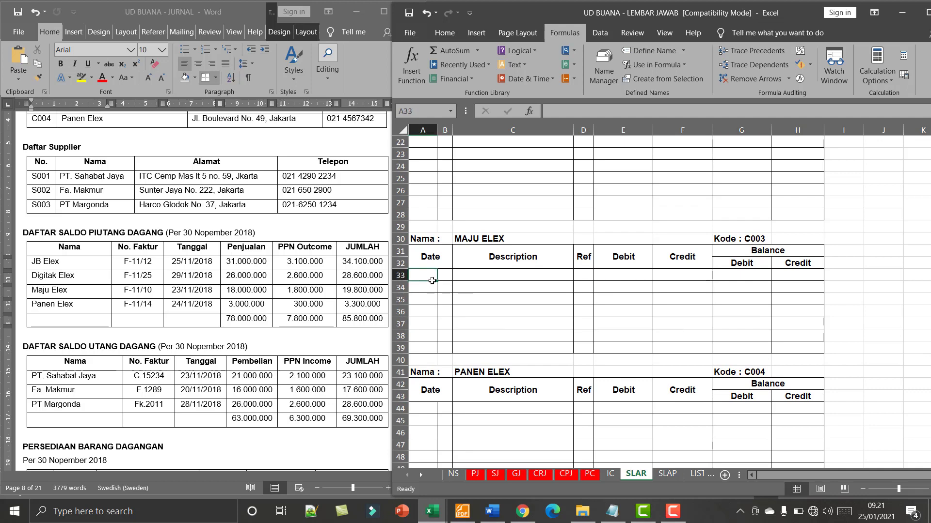
key("Caps_Lock")
type("DES")
key("Tab")
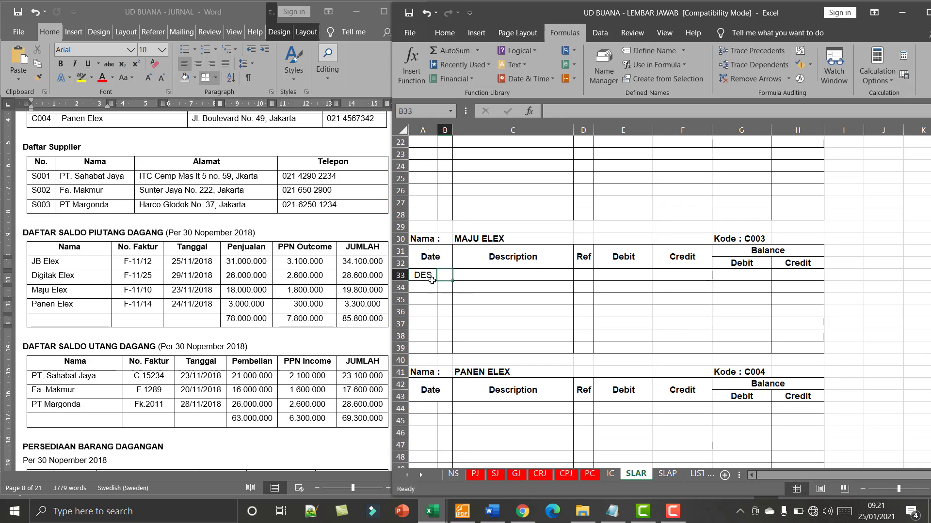
type("1")
key("Tab")
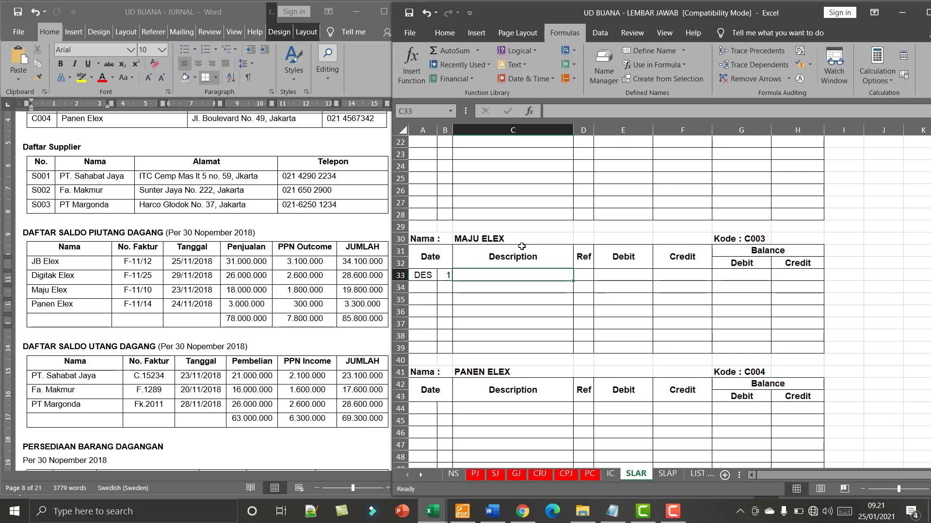
- Copy the "Saldo awal" description from DIGITAL ELEX into MAJU ELEX's DES 1 entry and set its reference to V
scroll(523, 246, "up", 2)
left_click(519, 204)
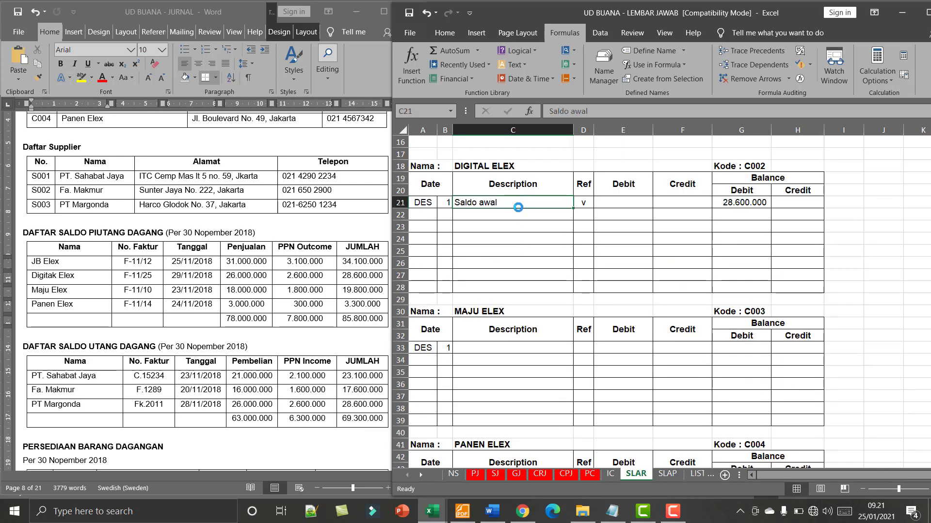
key("ctrl+c")
left_click(481, 348)
key("ctrl+v")
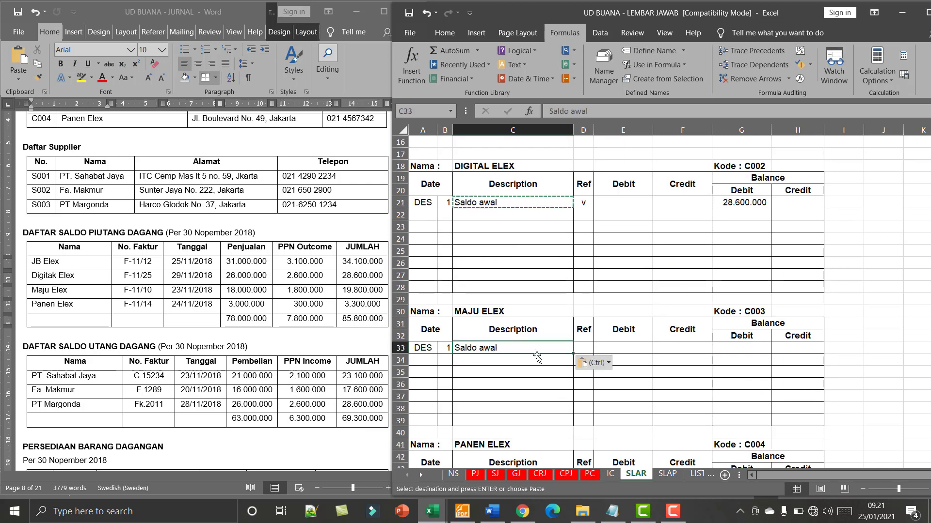
key("Tab")
type("V")
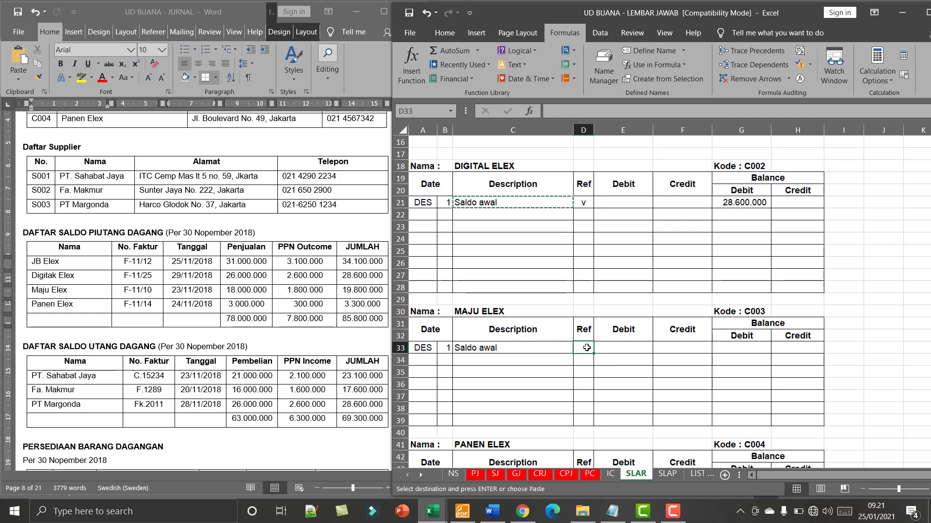
left_click(725, 351)
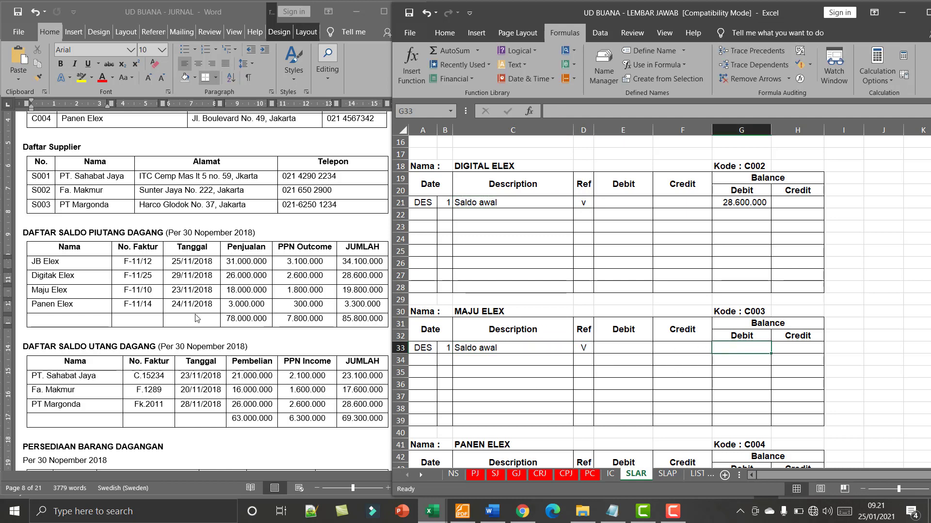
- Enter MAJU ELEX's opening debit balance of 19.800.000 in its DES 1 row
type("19")
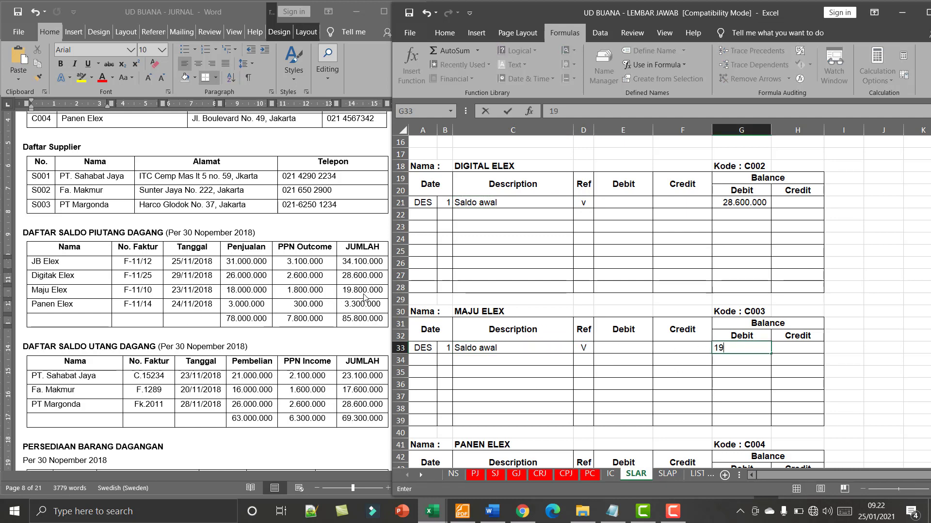
type("800000")
key("Return")
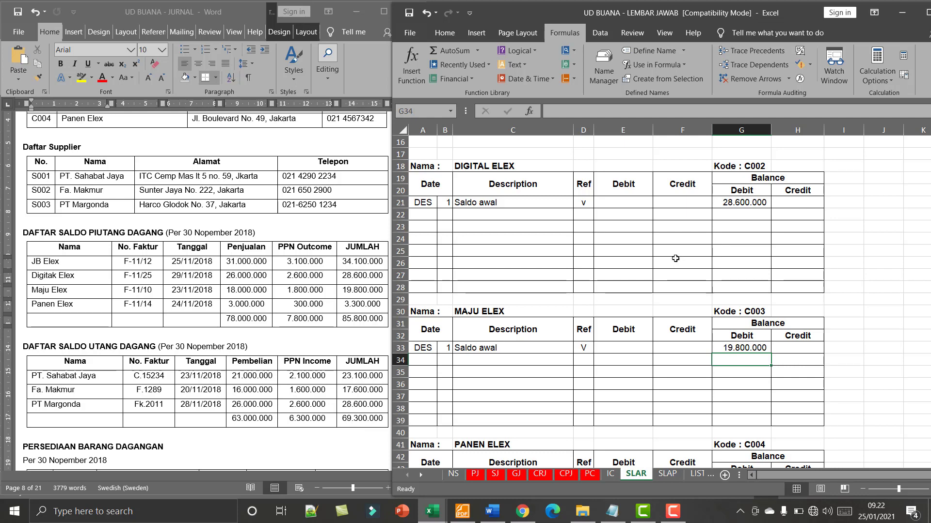
- Copy the DES 1 date, "Saldo awal" description and reference V from MAJU ELEX into the first row of PANEN ELEX's ledger
scroll(675, 258, "down", 2)
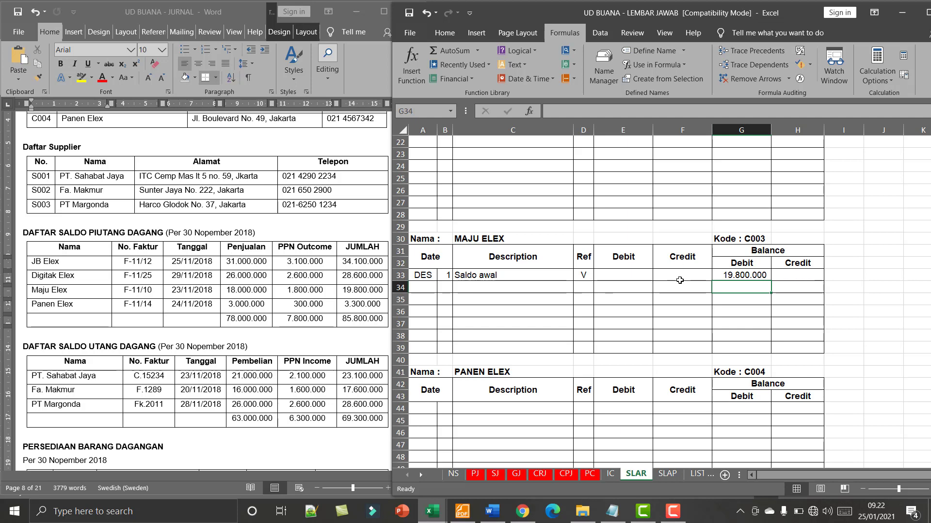
scroll(495, 352, "down", 2)
left_click(426, 346)
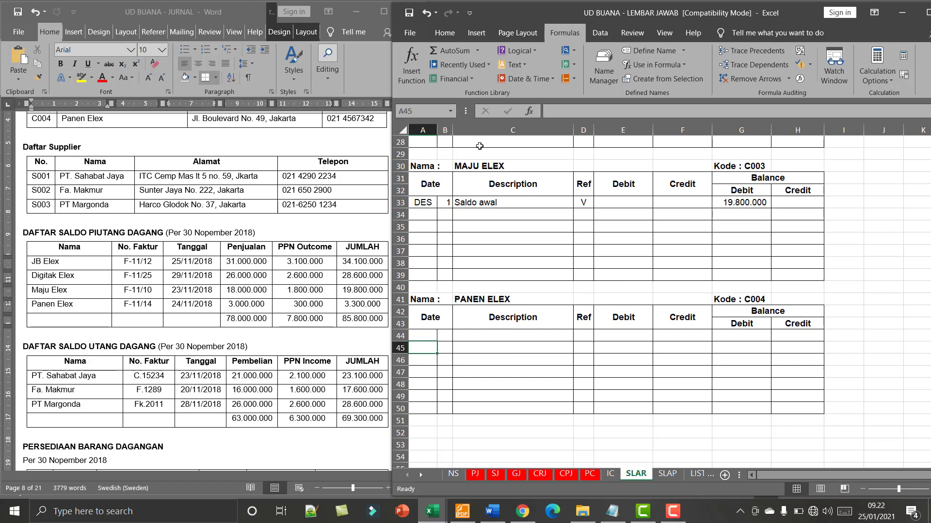
left_click_drag(417, 204, 583, 203)
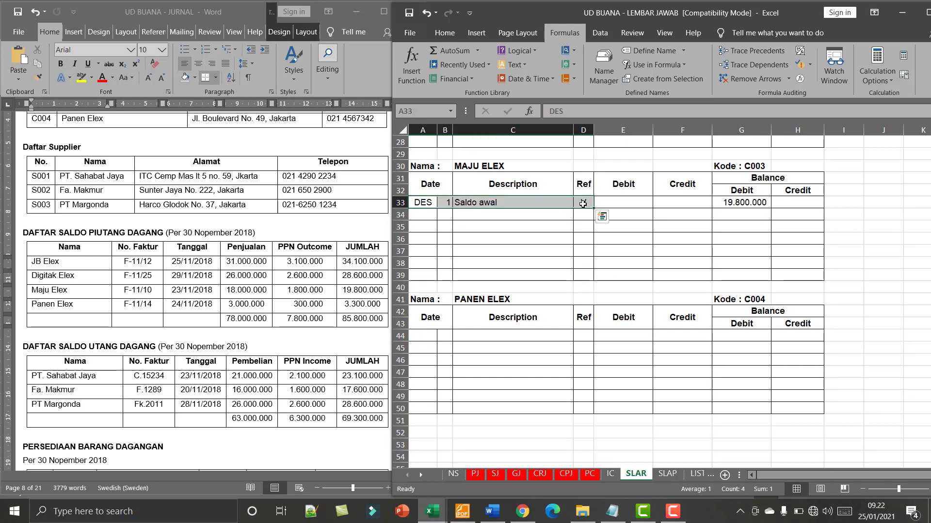
key("ctrl+c")
left_click(425, 335)
key("ctrl+v")
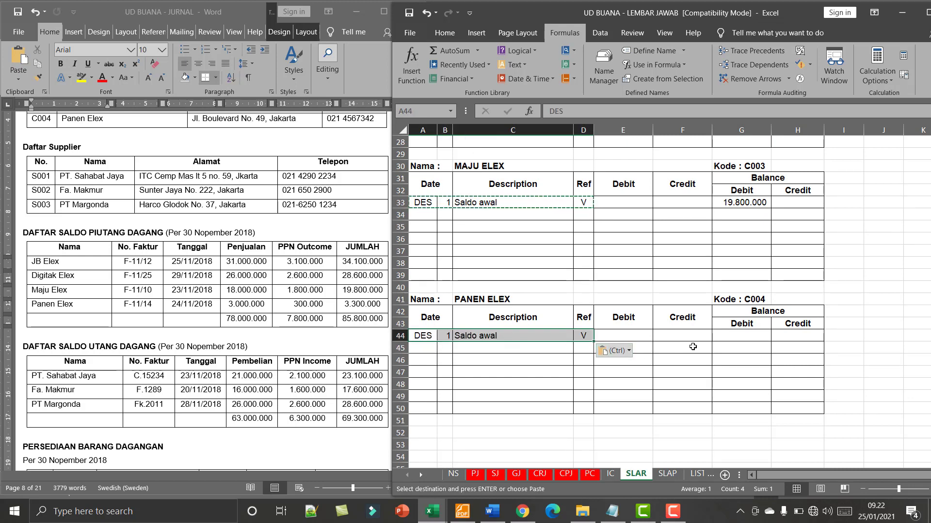
- Enter PANEN ELEX's opening debit balance of 3.300.000
left_click(738, 339)
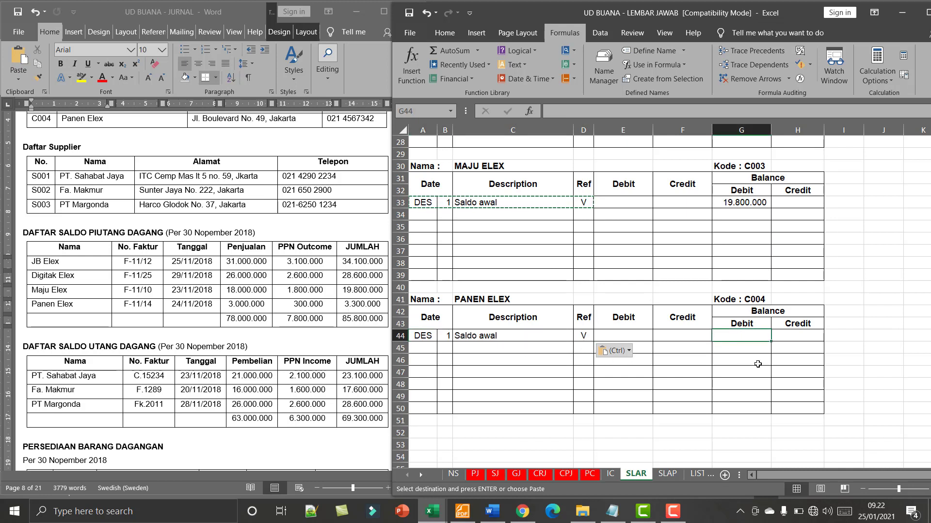
type("3.300.000")
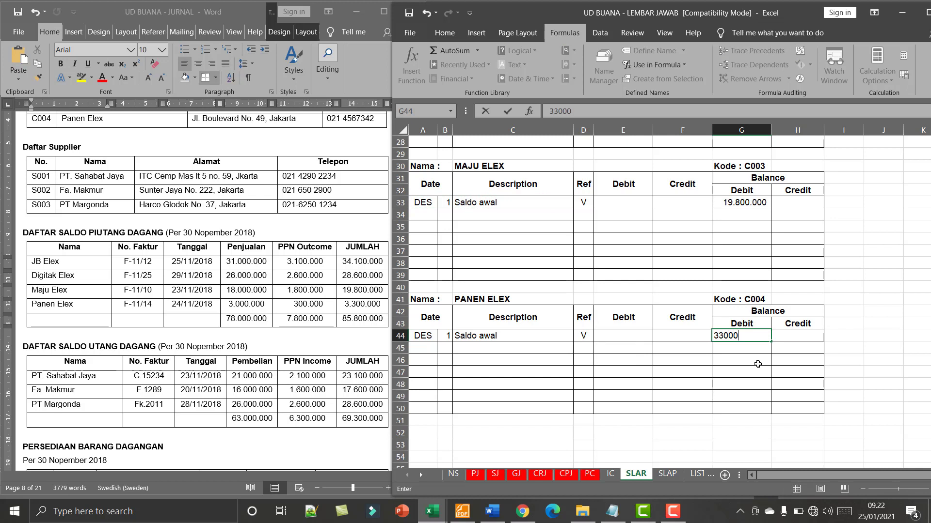
key("Return")
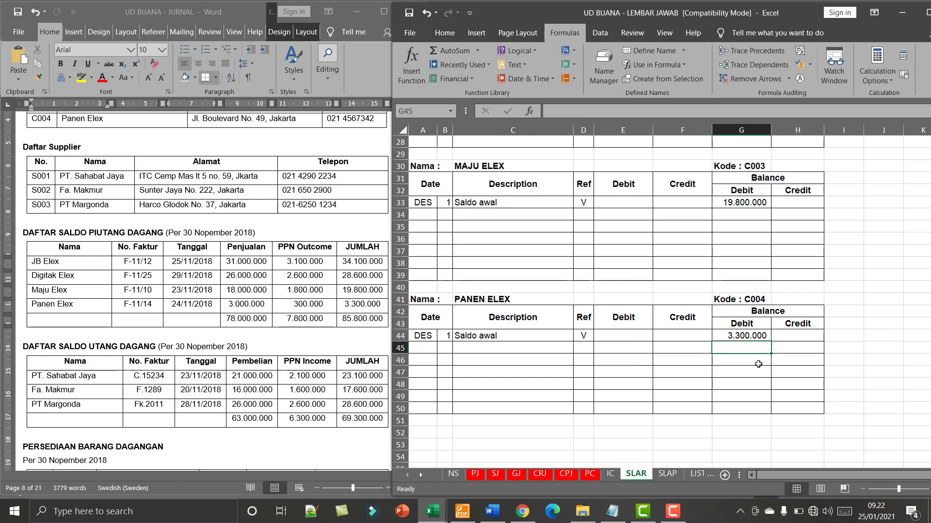
scroll(758, 364, "up", 1)
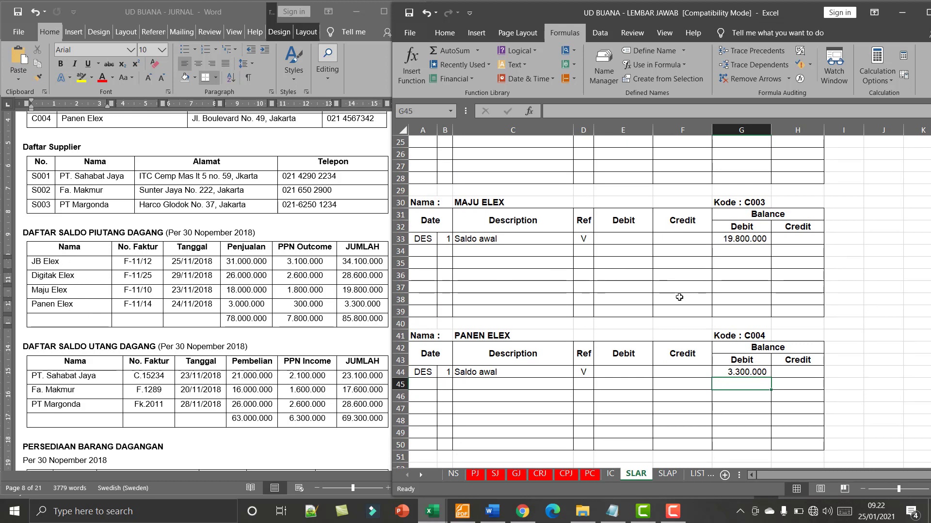
scroll(679, 297, "down", 1)
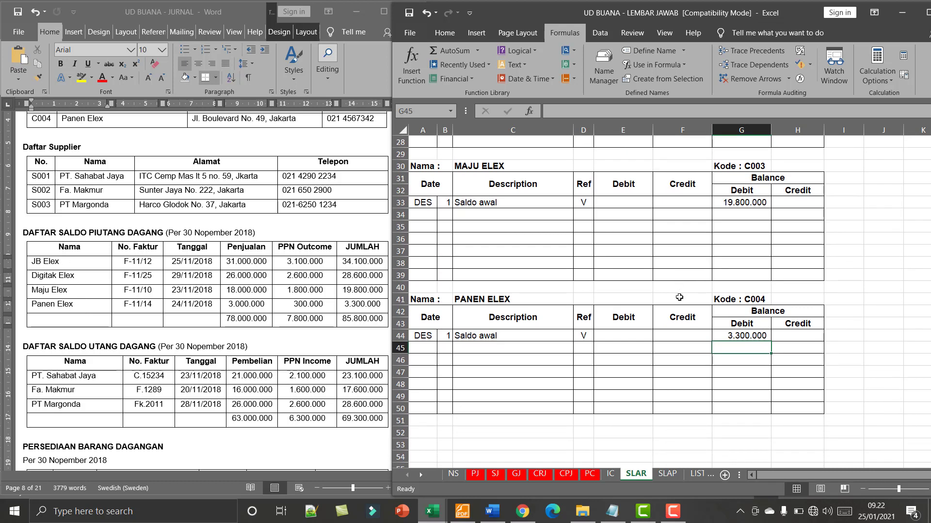
- On the SLAP sheet, enter the date Des 1 in the first row of PT SAHABAT JAYA's ledger
left_click(265, 355)
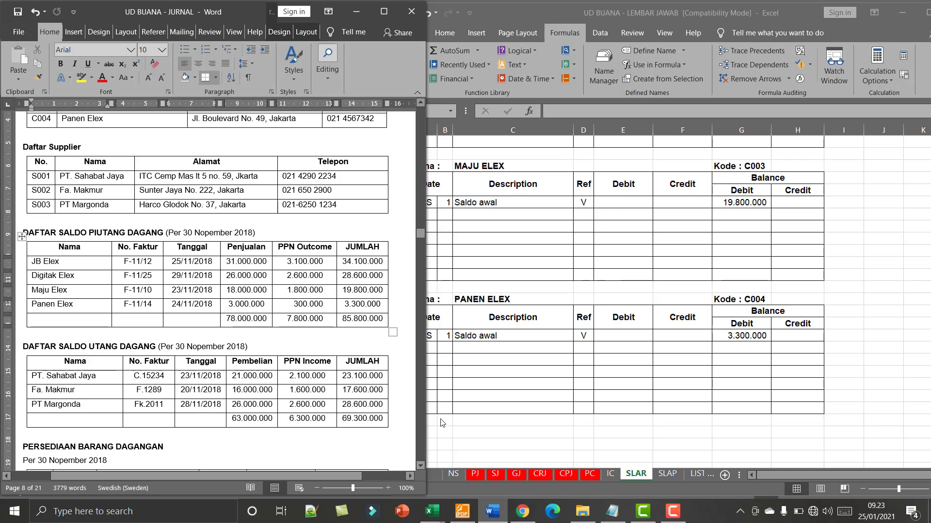
left_click(668, 475)
left_click(667, 474)
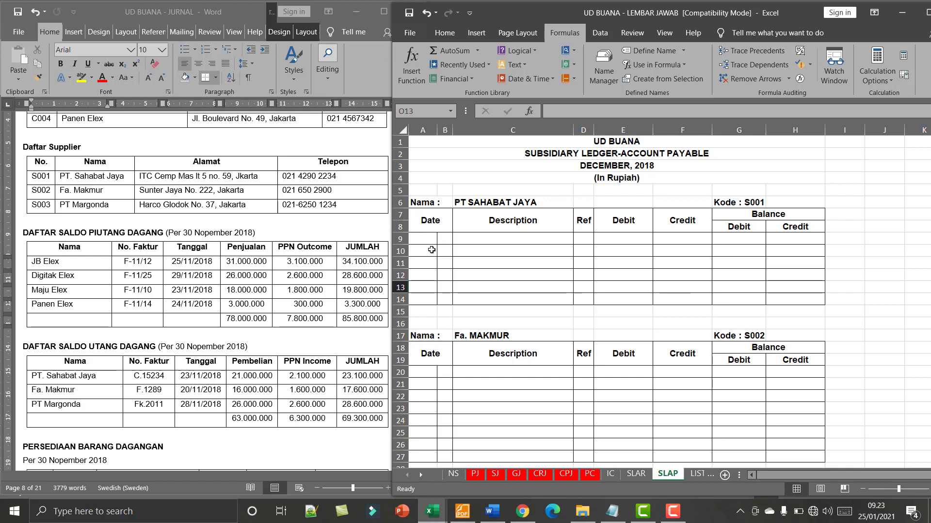
scroll(338, 376, "down", 2)
left_click(423, 237)
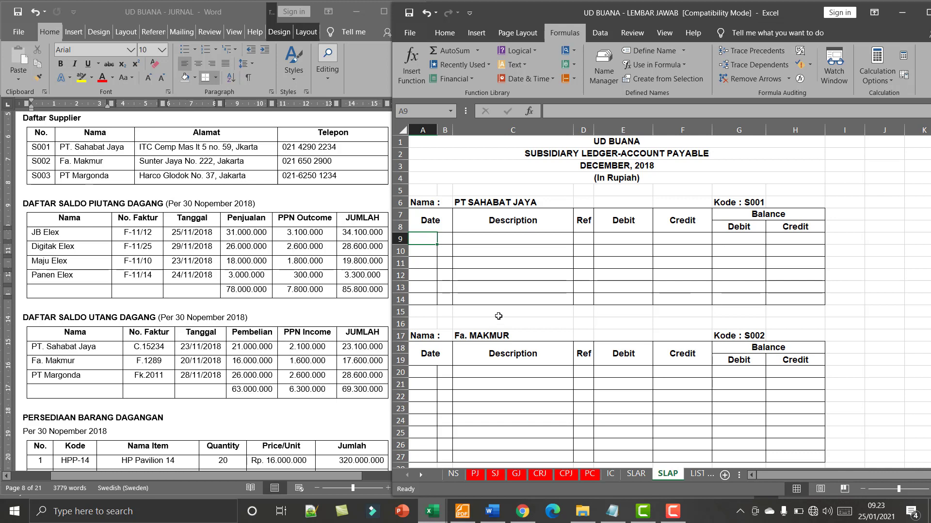
type("Date")
key("Caps_Lock")
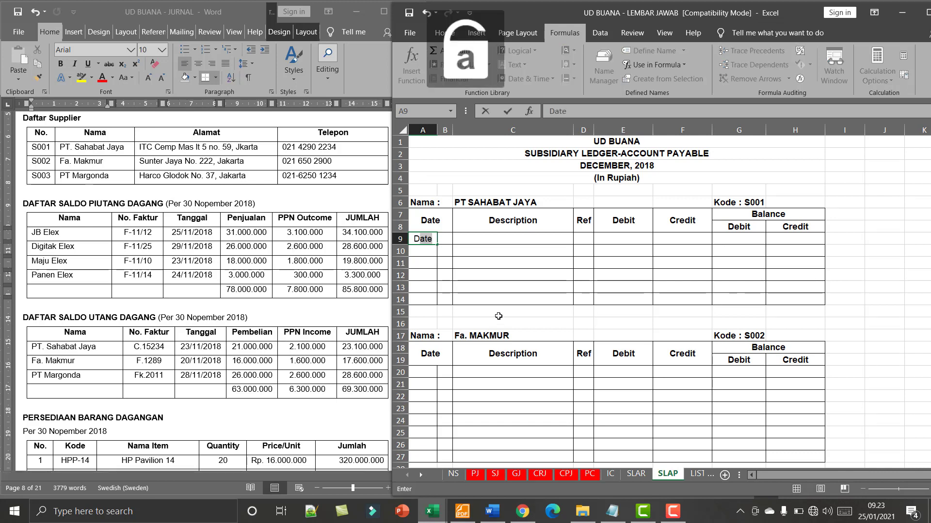
type("es")
key("Tab")
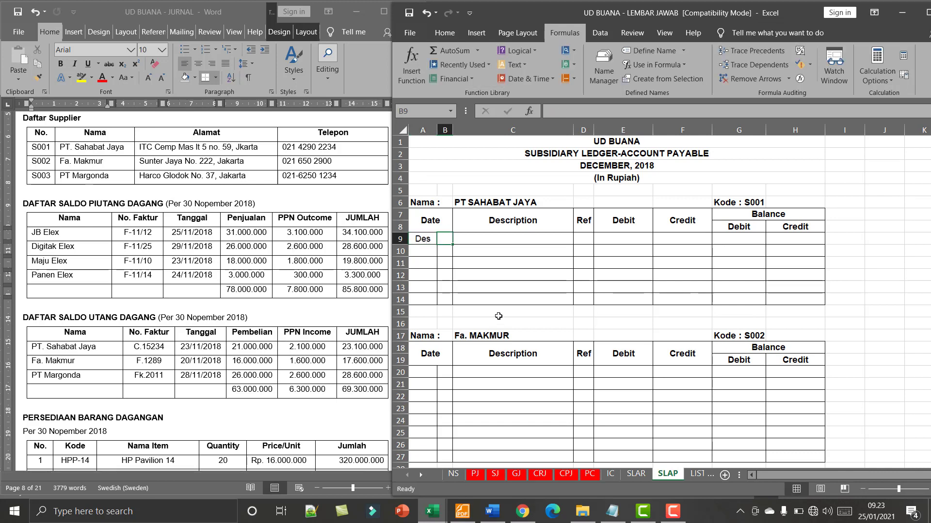
type("1")
key("Tab")
- Fill in the description "Saldo awal" and the reference v for PT SAHABAT JAYA's Des 1 entry
type("S")
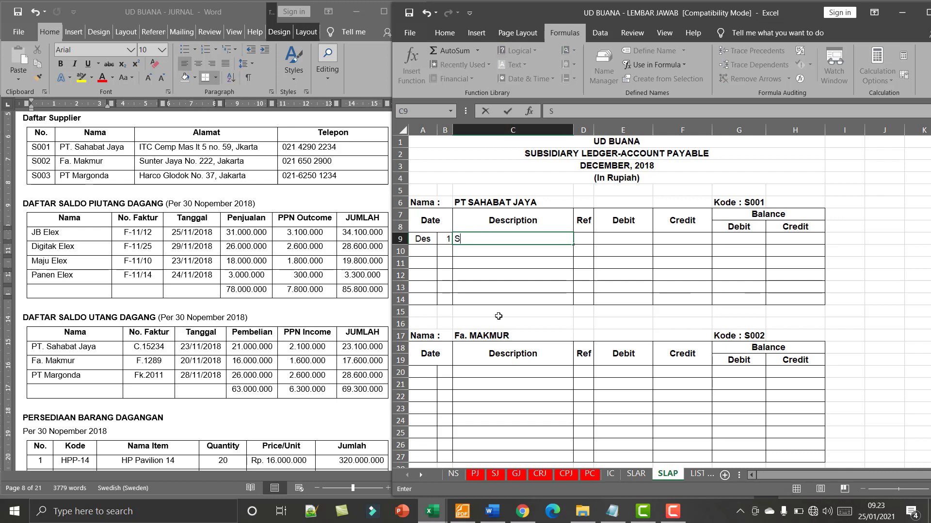
type("aldo awal")
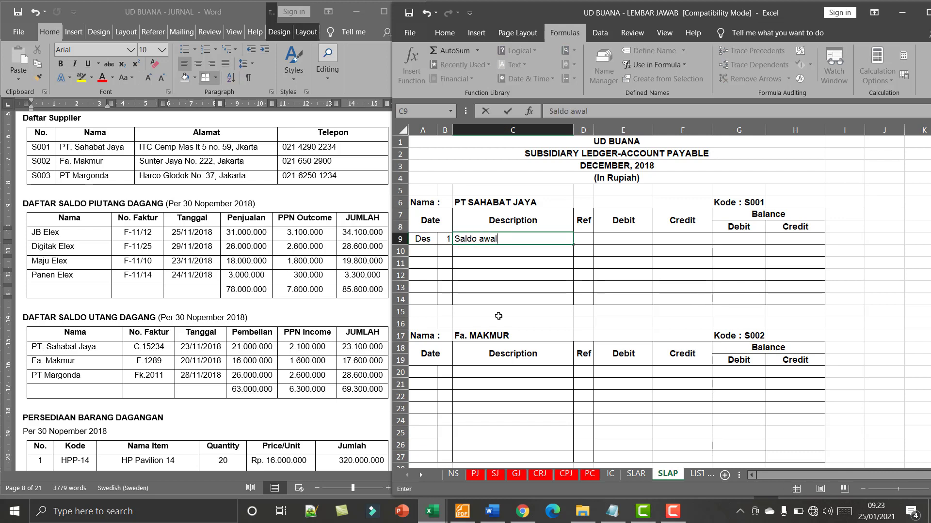
key("Tab")
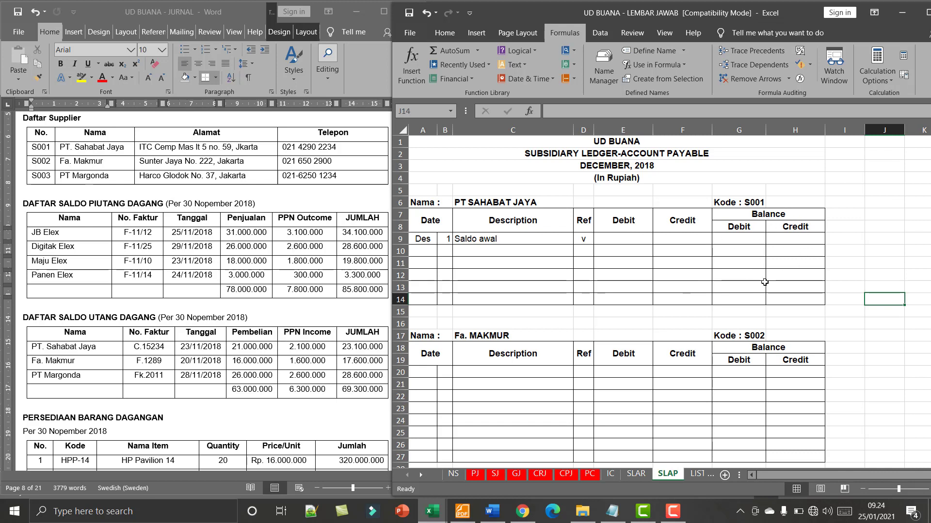
- Enter PT SAHABAT JAYA's opening credit balance of 23.100.000
left_click(797, 239)
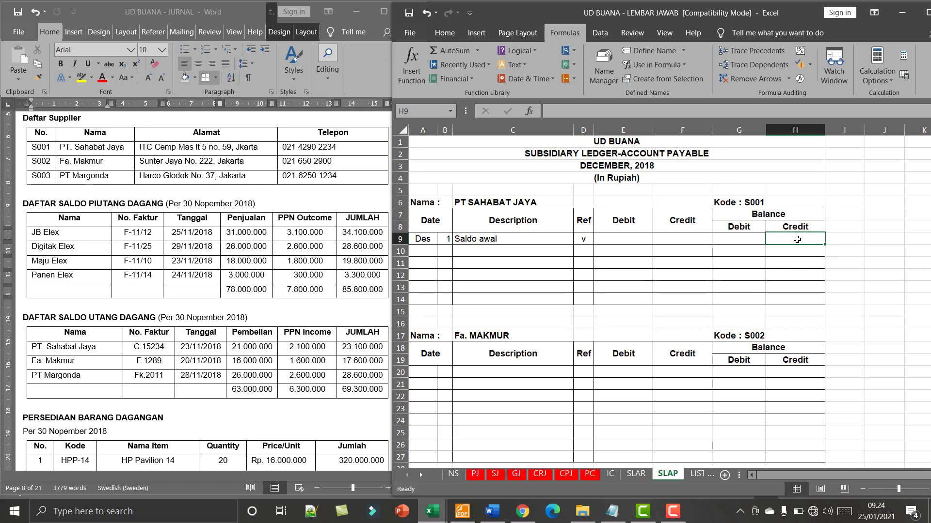
type("23")
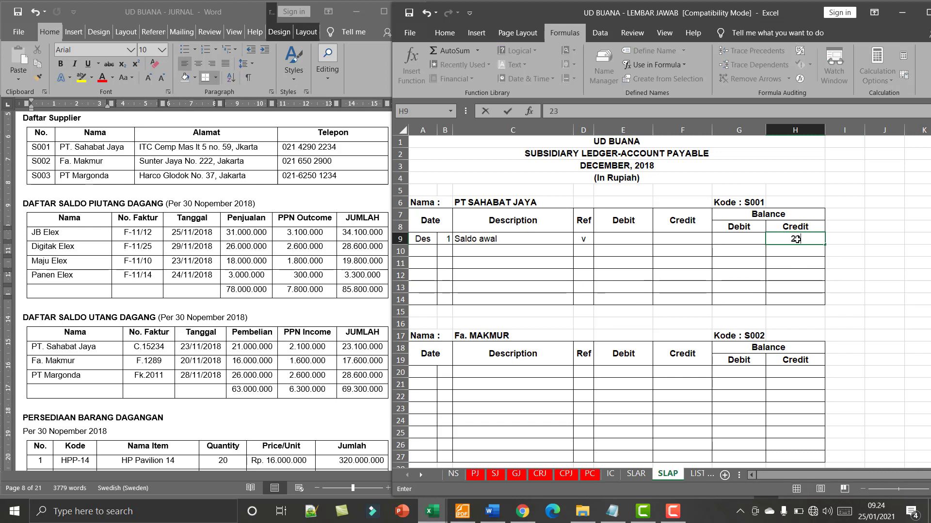
type(".100.")
type("00000")
key("Return")
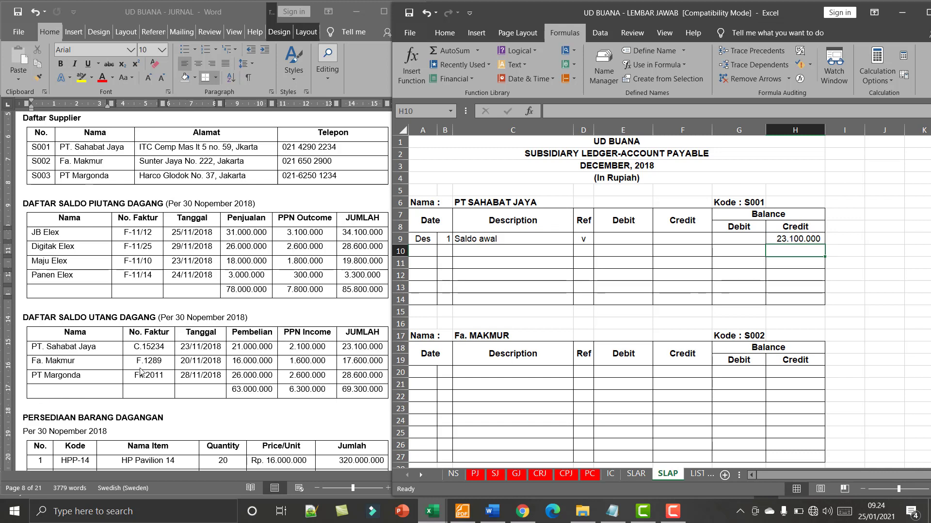
- Copy the Des 1 date, "Saldo awal" description and reference v from PT SAHABAT JAYA into the first row of Fa. MAKMUR's ledger
left_click_drag(428, 242, 578, 240)
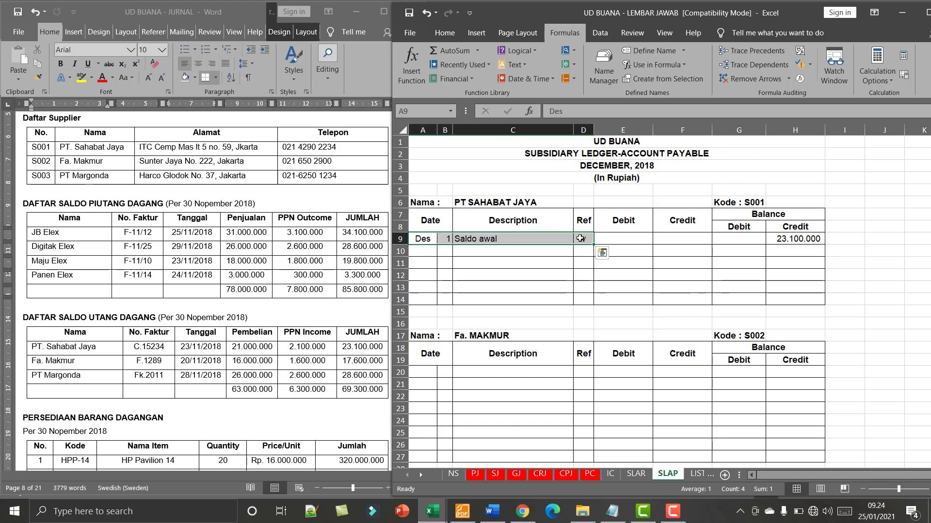
key("ctrl+c")
left_click(422, 372)
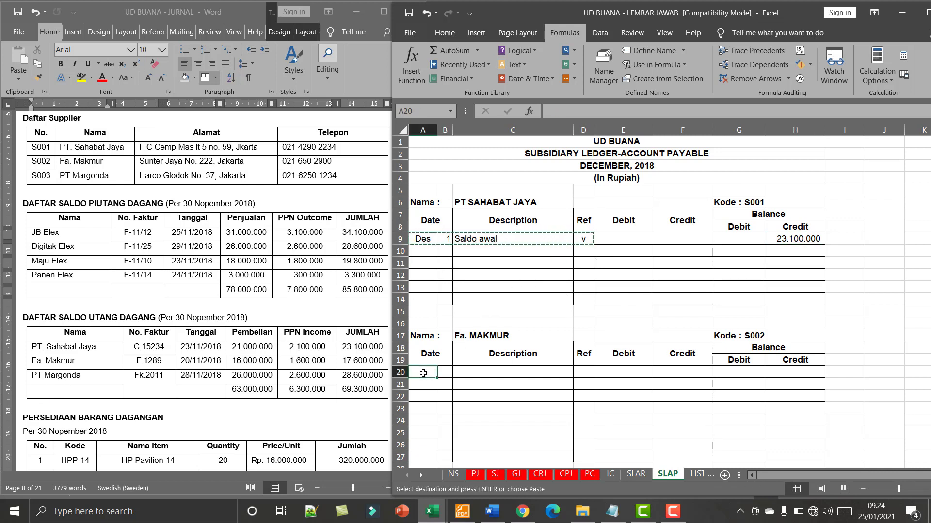
key("ctrl+v")
- Enter Fa. MAKMUR's opening credit balance of 17.600.000
left_click(803, 374)
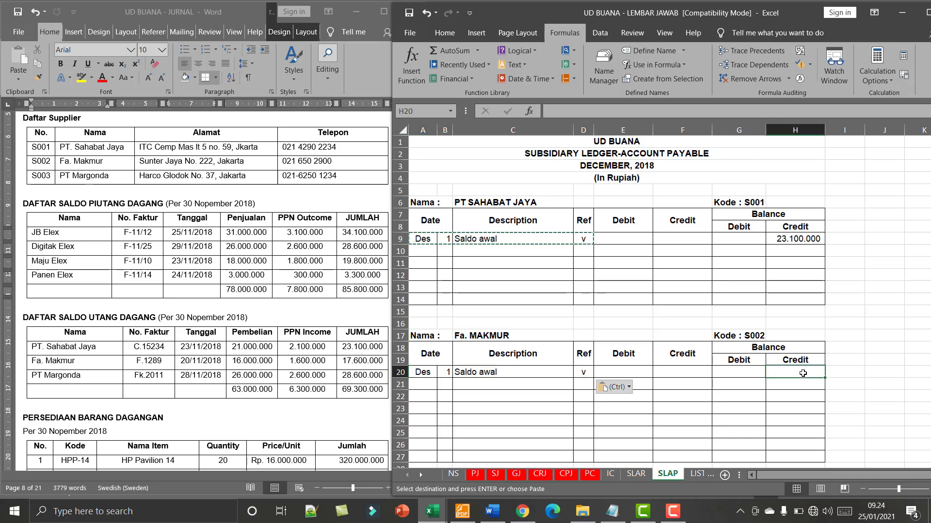
type("17")
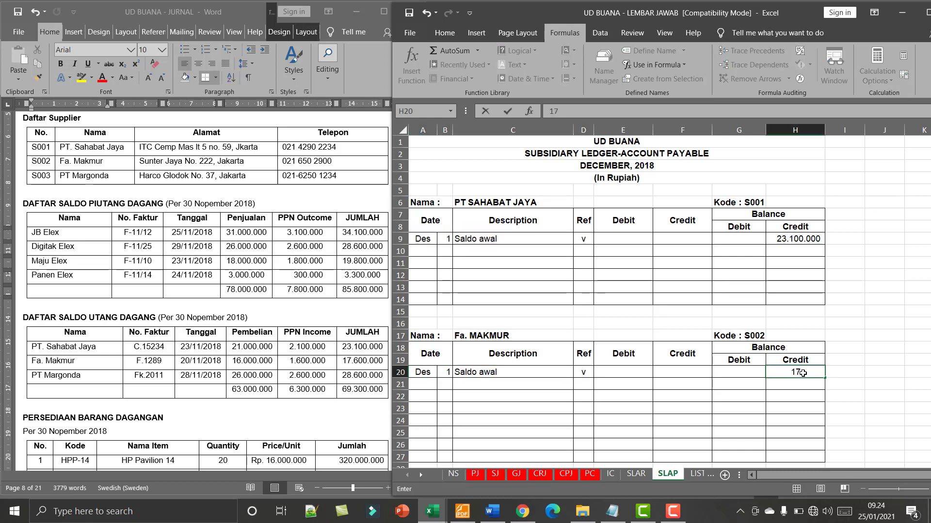
type("600000")
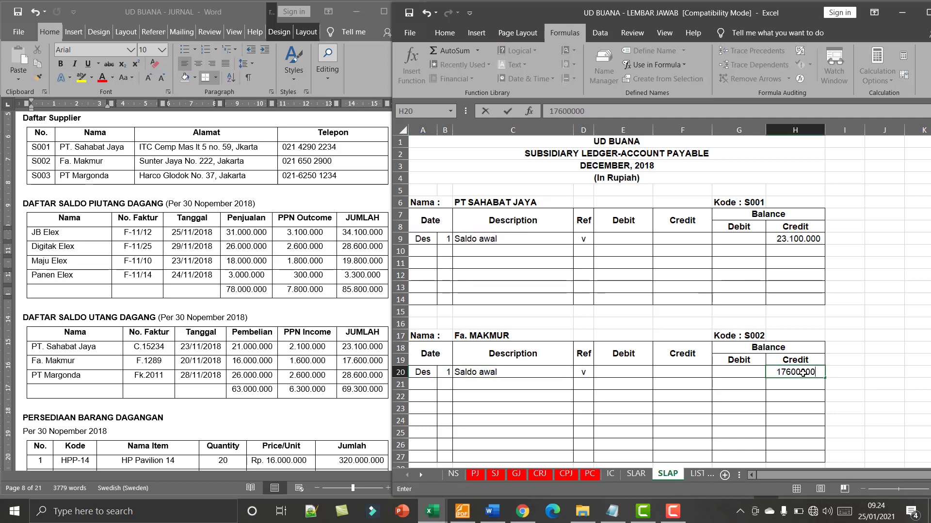
key("Return")
- Copy the Des 1 date, "Saldo awal" description and reference v from Fa. MAKMUR into the first row of PT MARGONDA's ledger
scroll(556, 402, "down", 5)
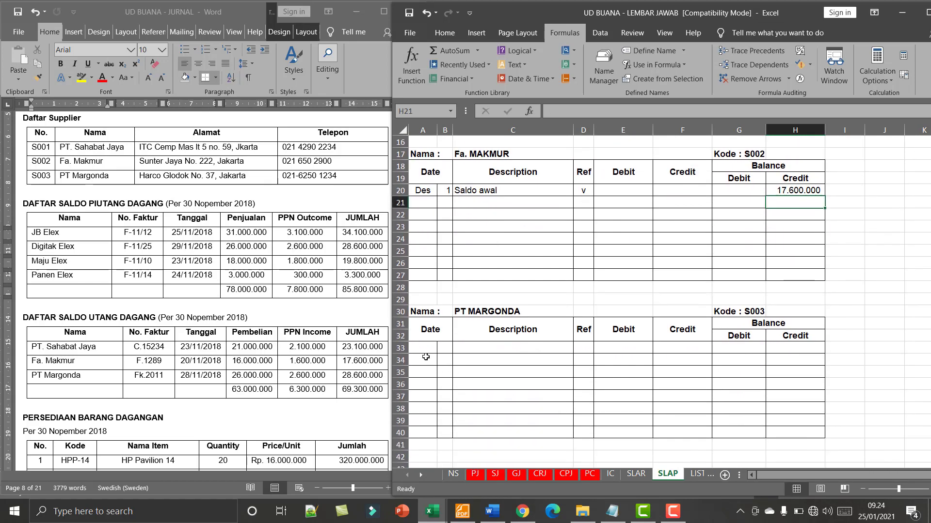
left_click_drag(426, 191, 587, 192)
key("ctrl+c")
left_click(428, 348)
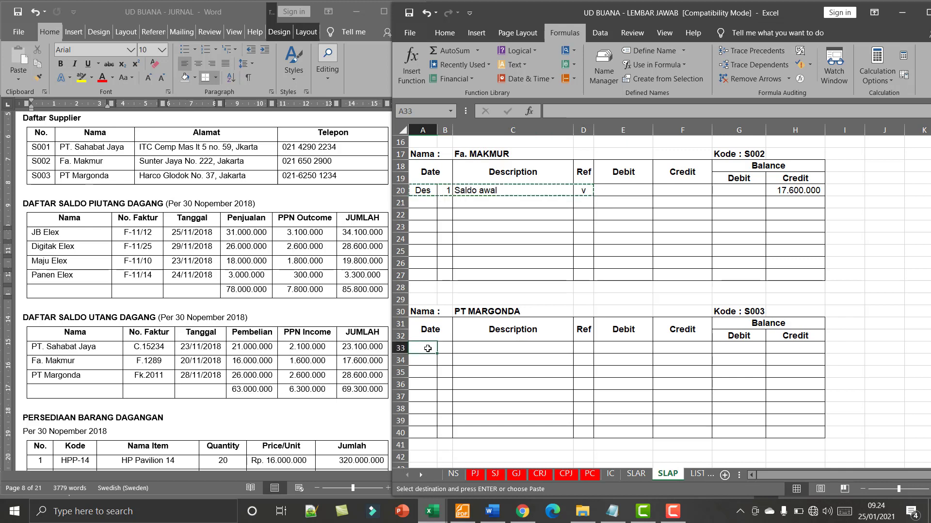
key("ctrl+v")
- Enter PT MARGONDA's opening credit balance of 28.600.000
left_click(804, 346)
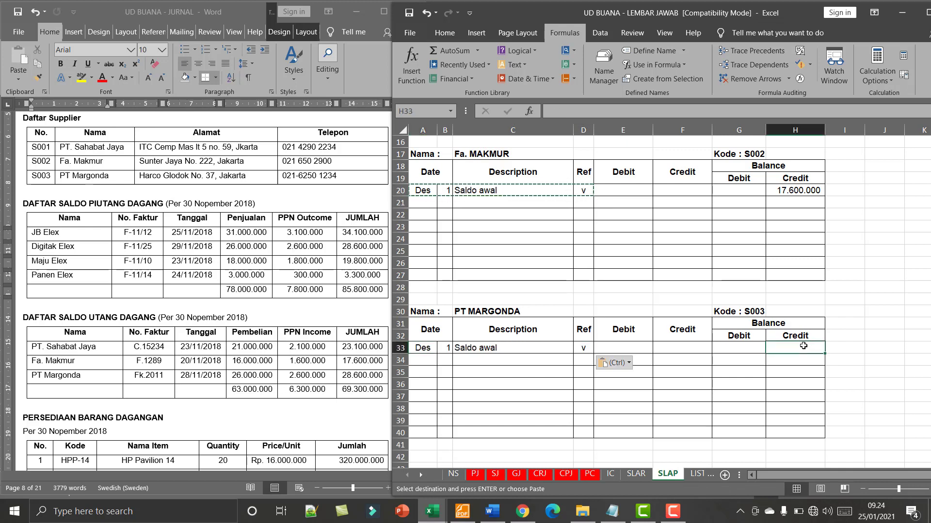
type("2")
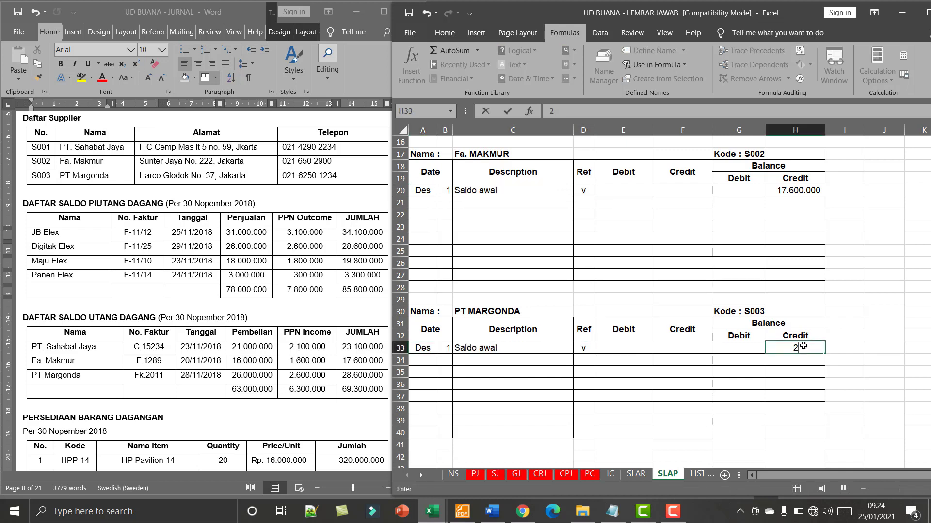
type("8.")
type("600.00")
type("0")
key("Return")
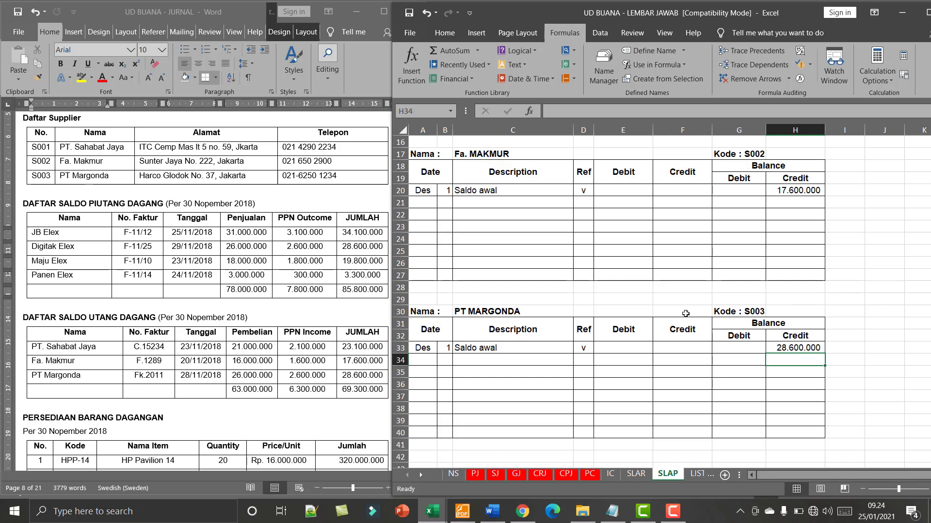
- Show the PERSEDIAAN BARANG DAGANGAN table in the Word document and open the HP Pavilion 14 inventory card on Excel's IC sheet
left_click(216, 420)
scroll(216, 420, "down", 4)
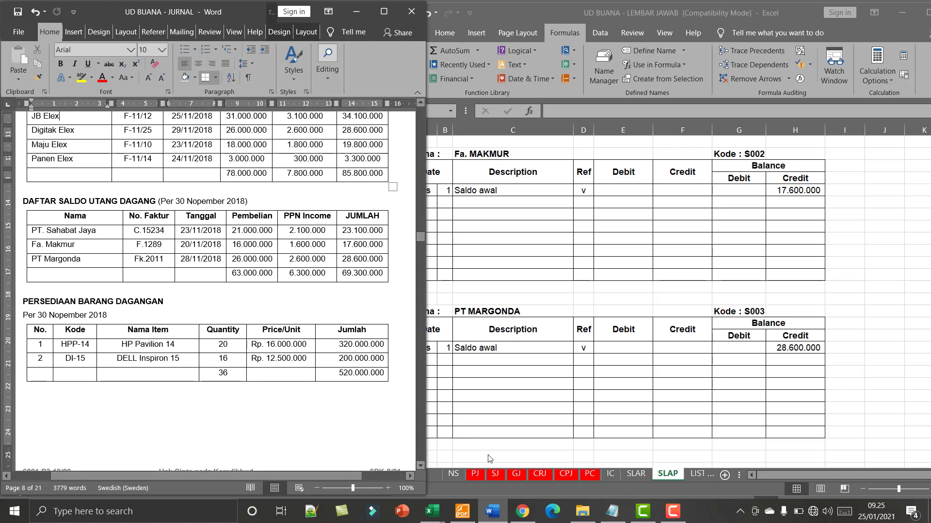
left_click(608, 477)
left_click(609, 477)
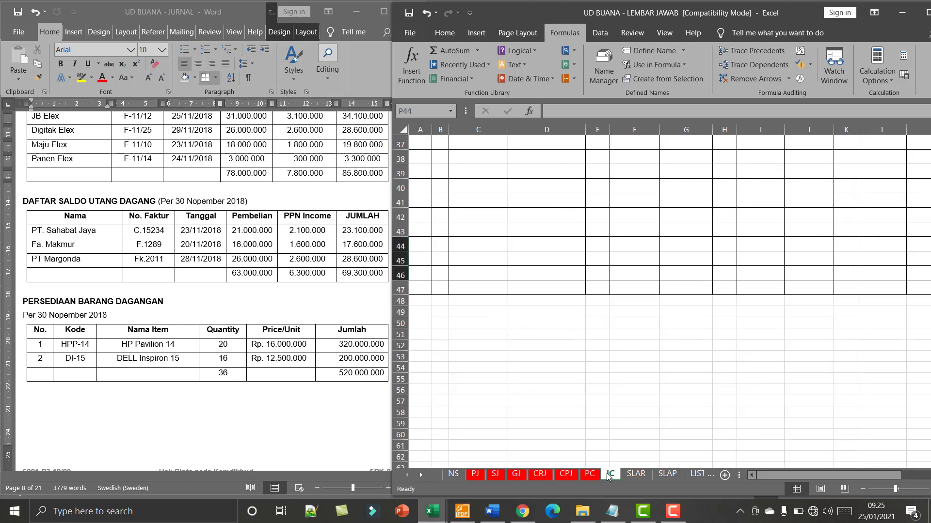
scroll(632, 426, "up", 12)
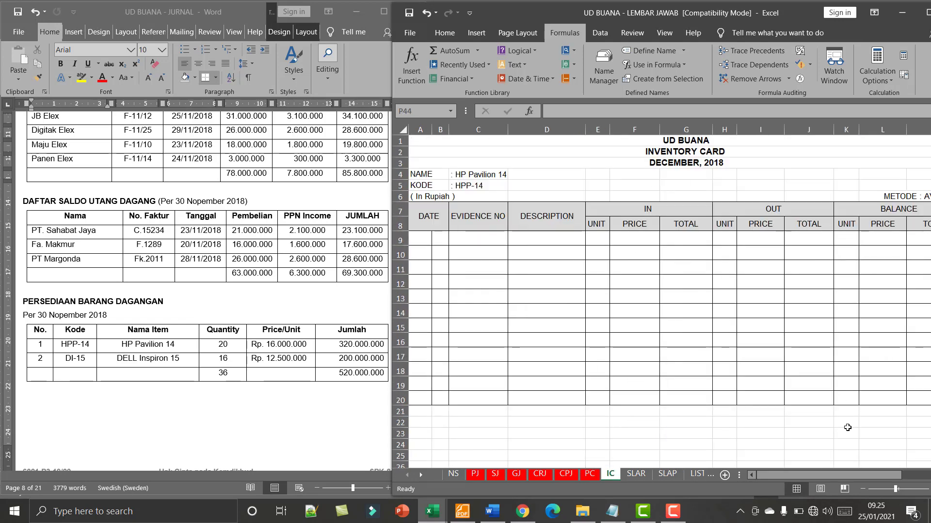
- Enter DES 1 as the date in the first row of the HP Pavilion 14 inventory card
left_click(862, 489)
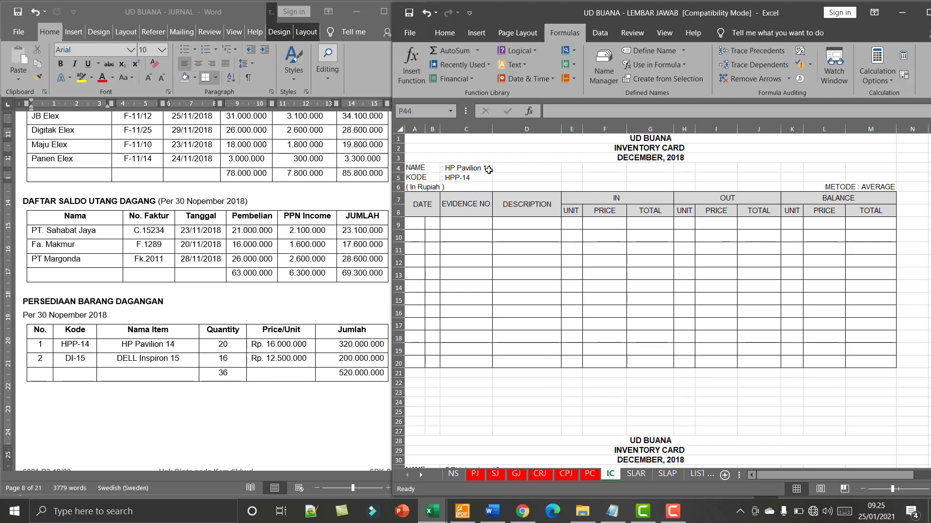
scroll(488, 170, "down", 9)
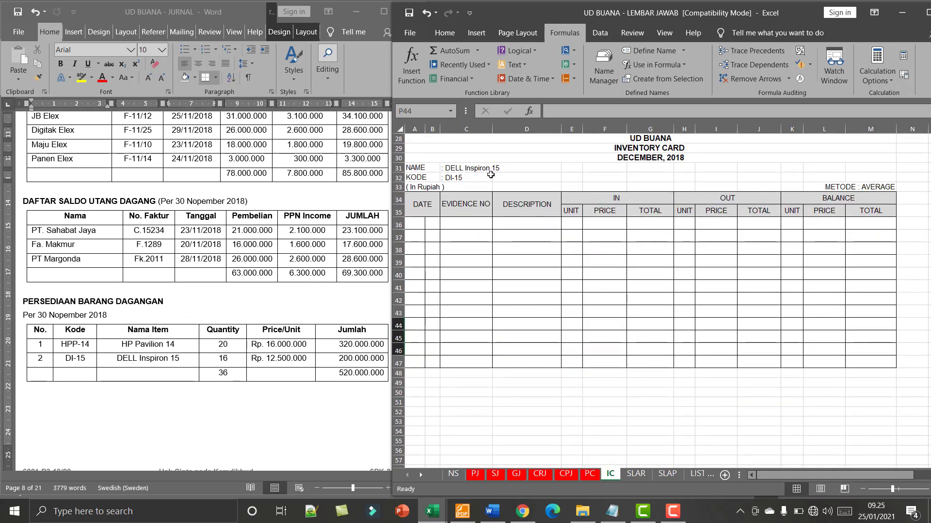
scroll(531, 213, "up", 1)
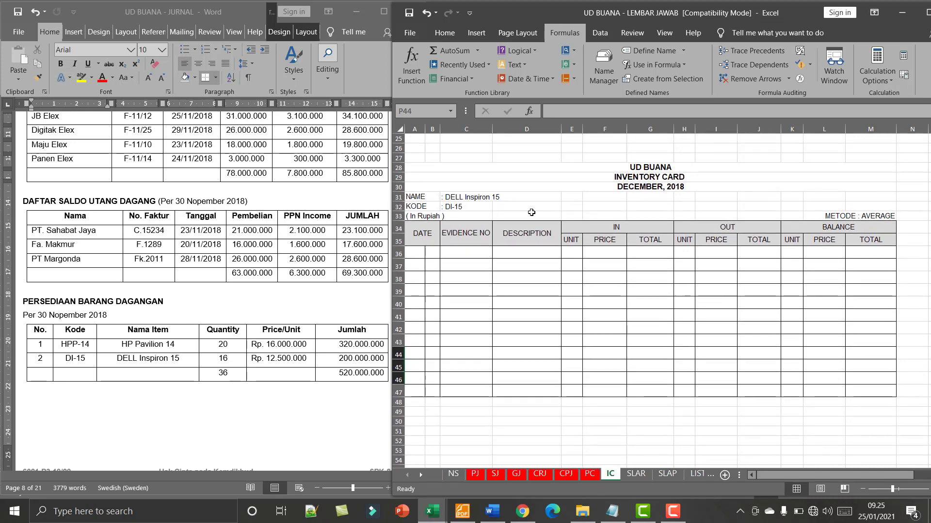
scroll(531, 213, "up", 8)
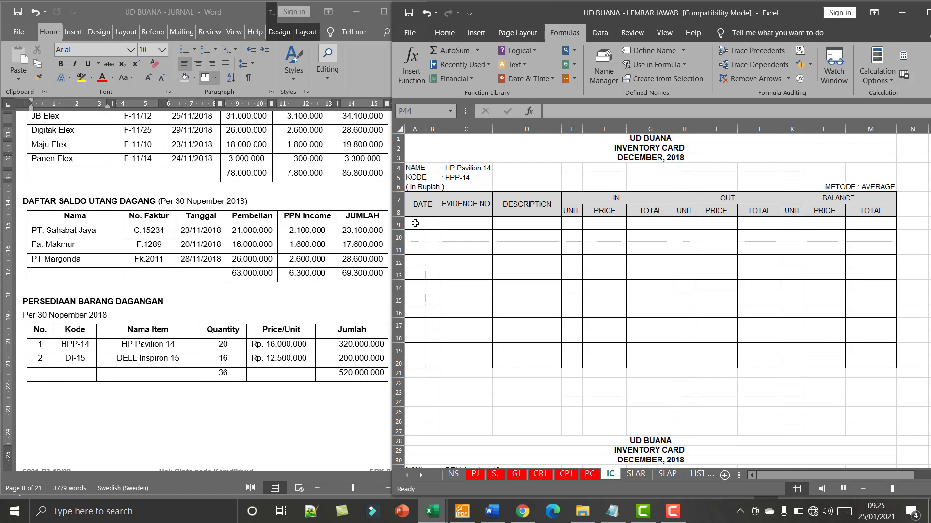
left_click(415, 223)
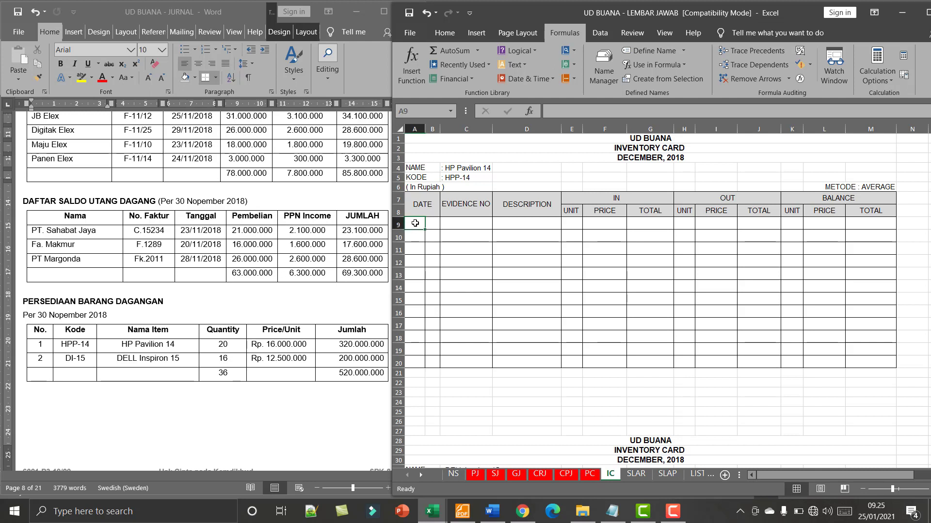
key("Caps_Lock")
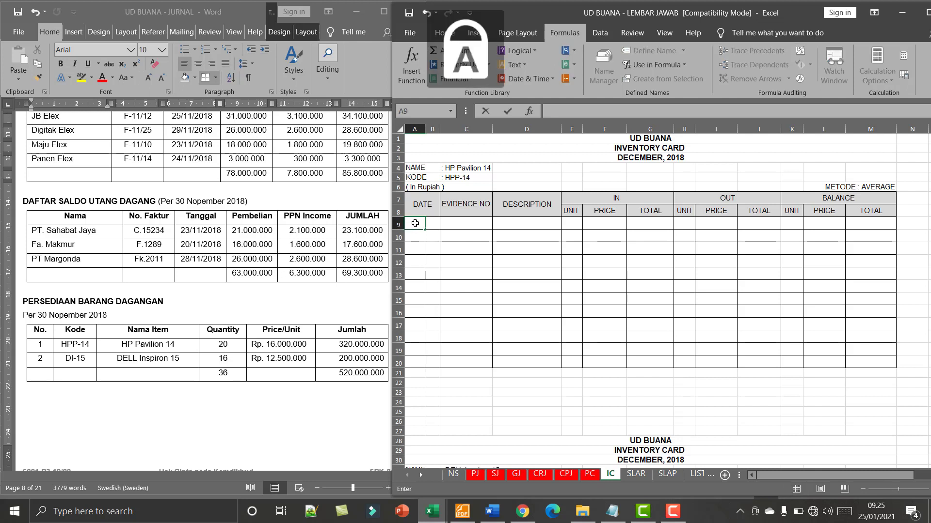
type("DES")
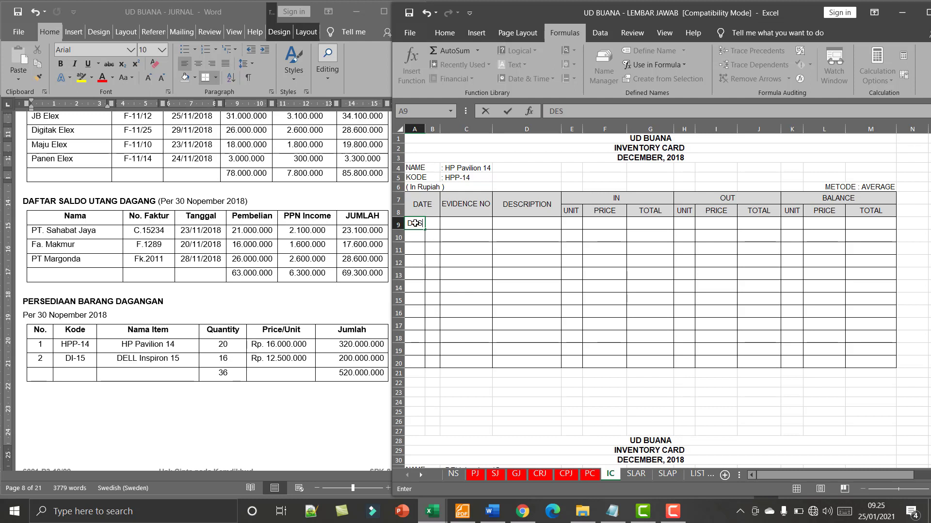
key("Tab")
type("1")
key("Tab")
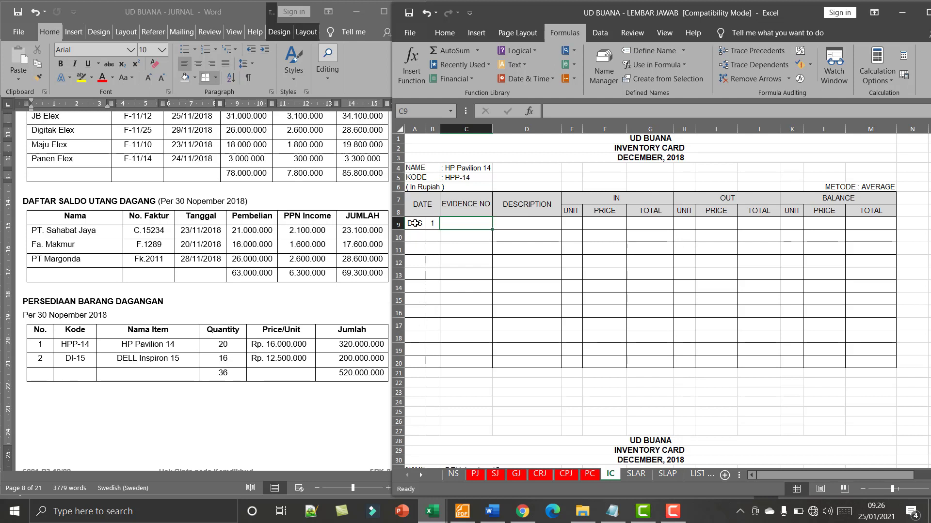
key("Tab")
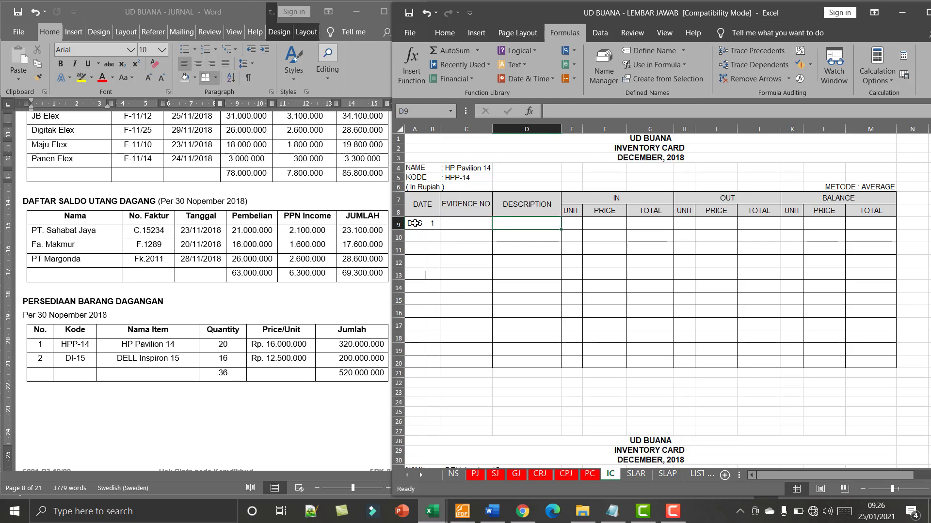
- Enter "Saldo Awal" as the description of the first row in the HP Pavilion 14 card
type("sA")
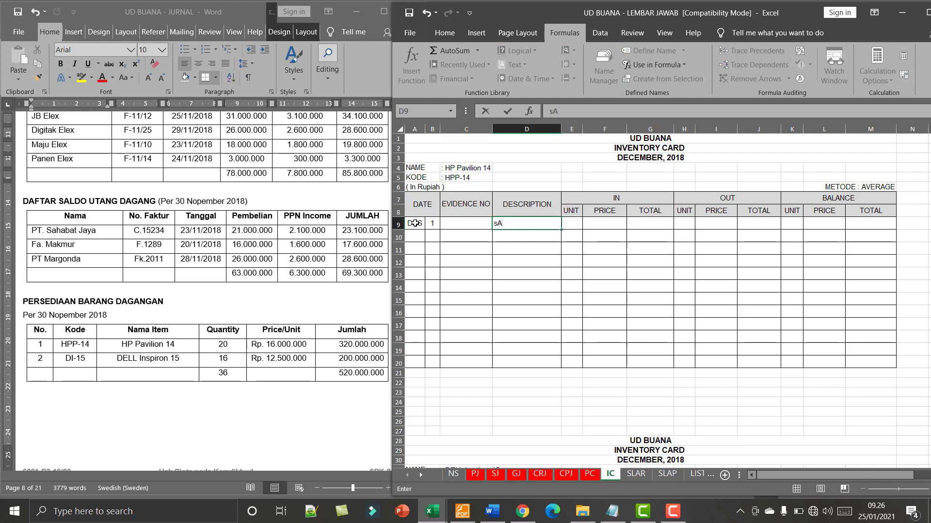
key("BackSpace")
key("BackSpace")
key("Caps_Lock")
type("Saldo W")
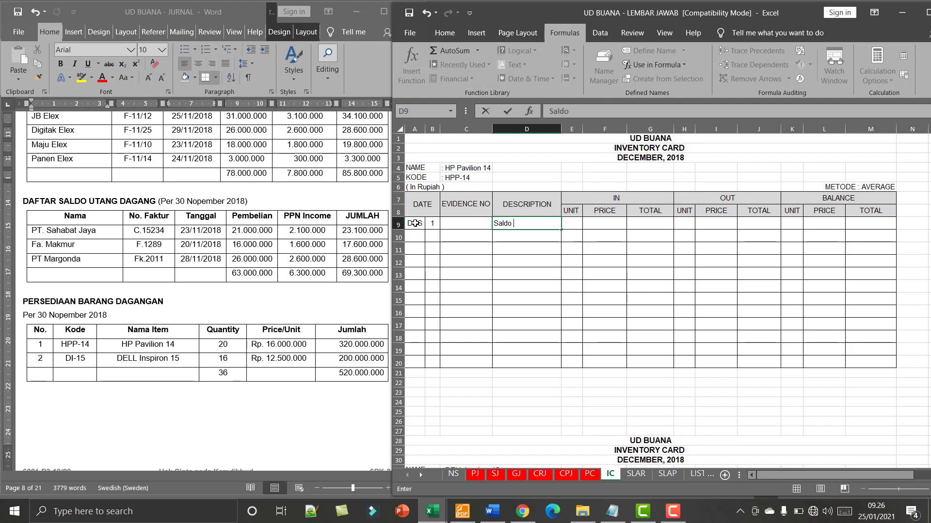
key("BackSpace")
key("BackSpace")
key("BackSpace")
type("Awal")
key("ctrl+Return")
key("Right")
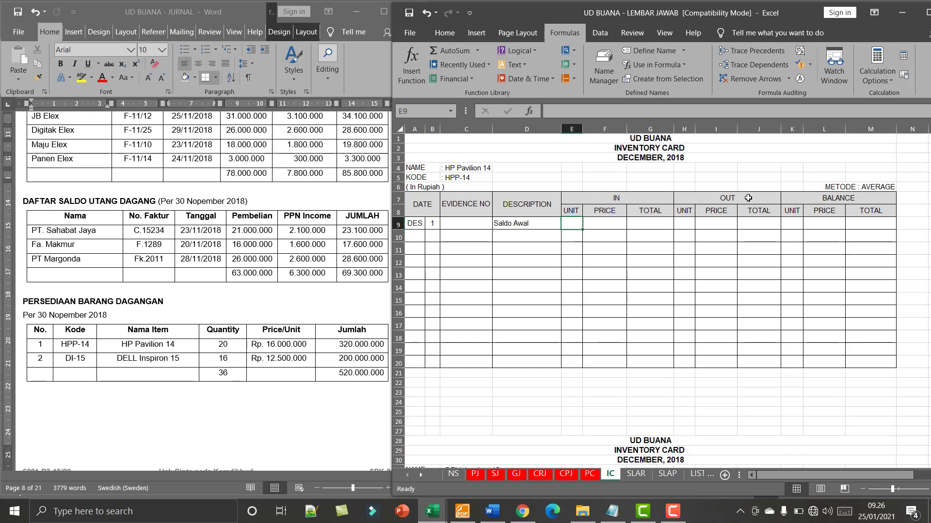
- Enter the HP Pavilion 14 opening balance of 20 units at a price of 16.000.000
left_click(847, 198)
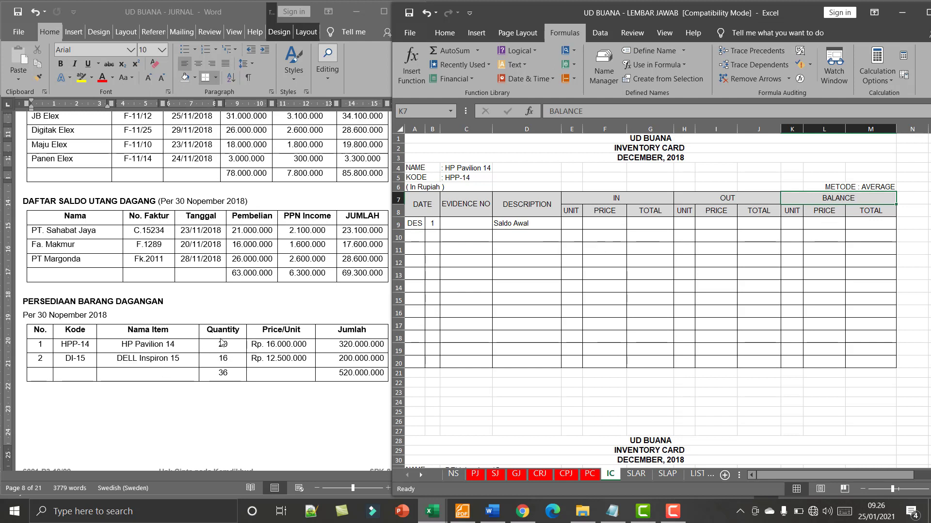
left_click(794, 223)
type("20")
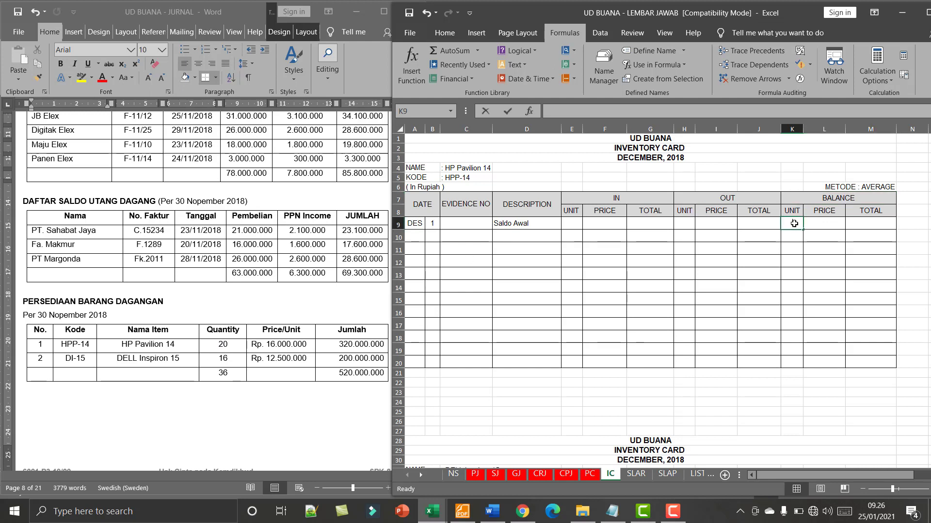
left_click(818, 223)
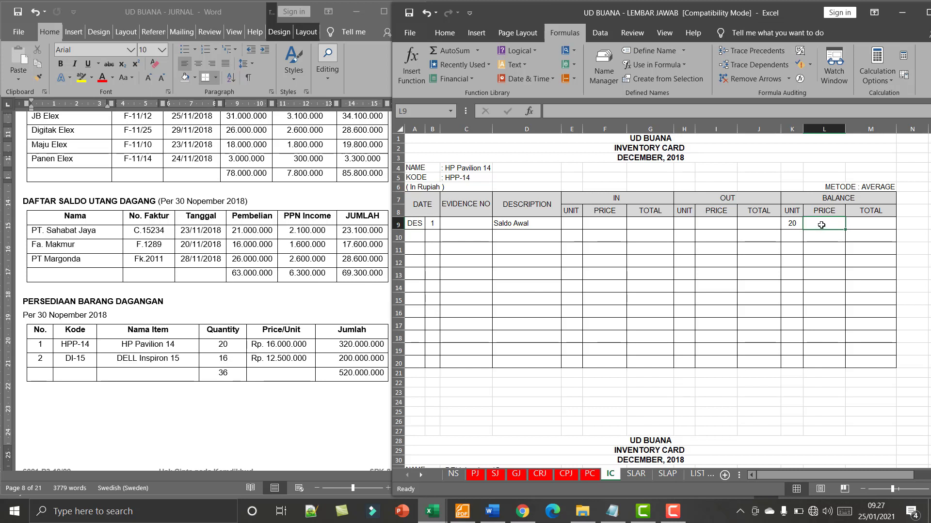
type("16.000.0")
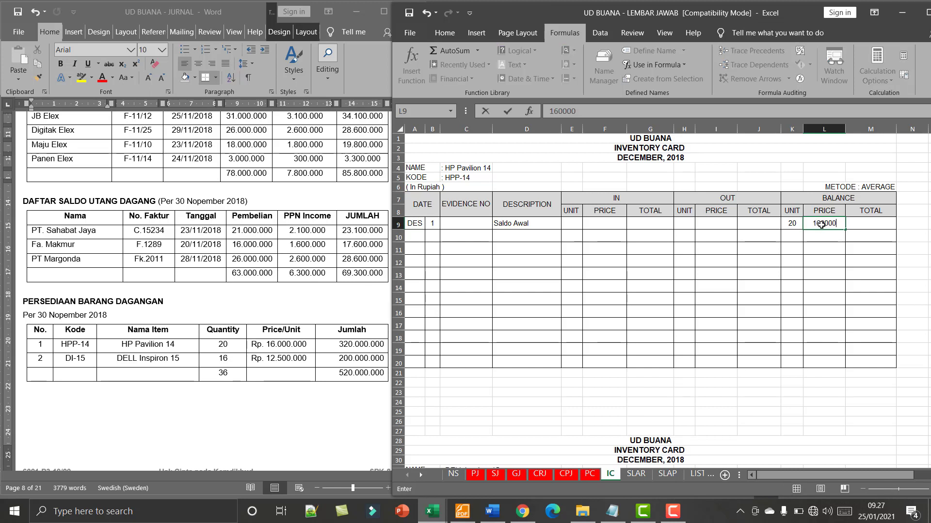
type("00")
key("Tab")
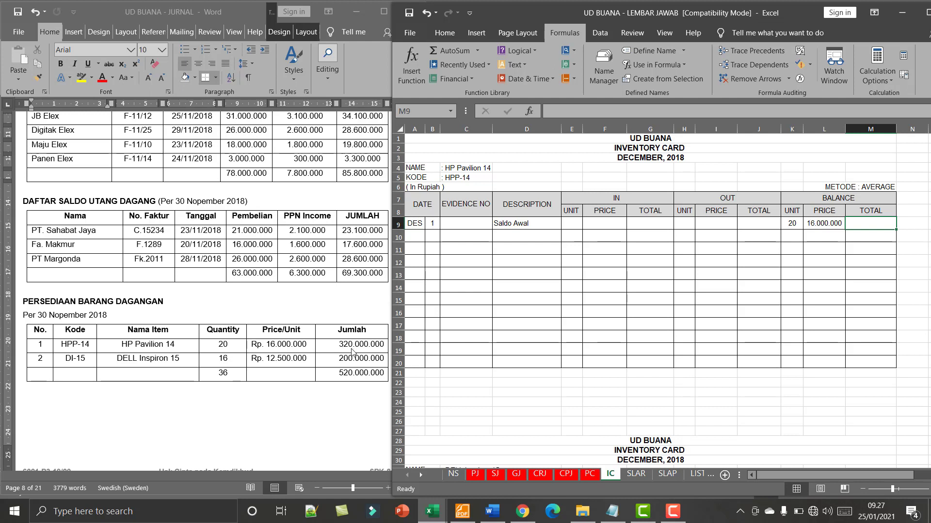
- Calculate the HP Pavilion 14 opening balance total in M9 by multiplying unit by price with =K9*L9
type("=")
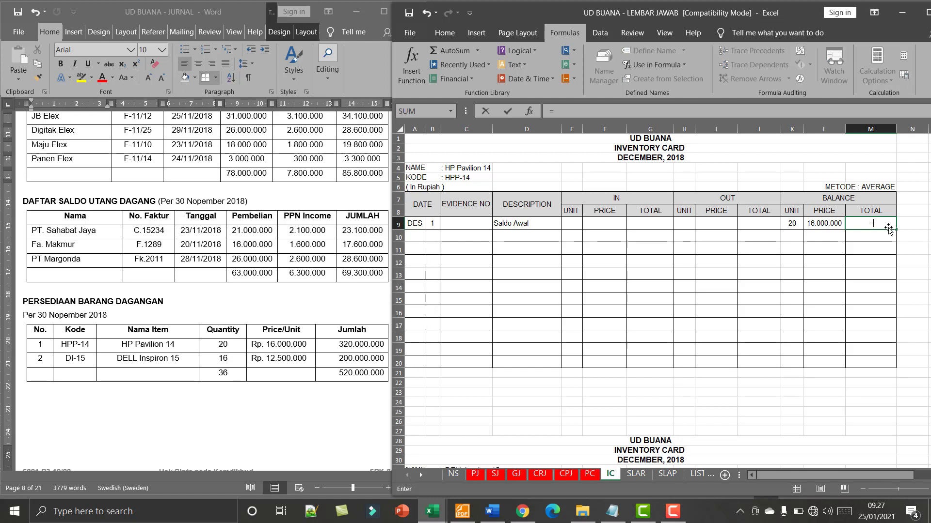
left_click(792, 223)
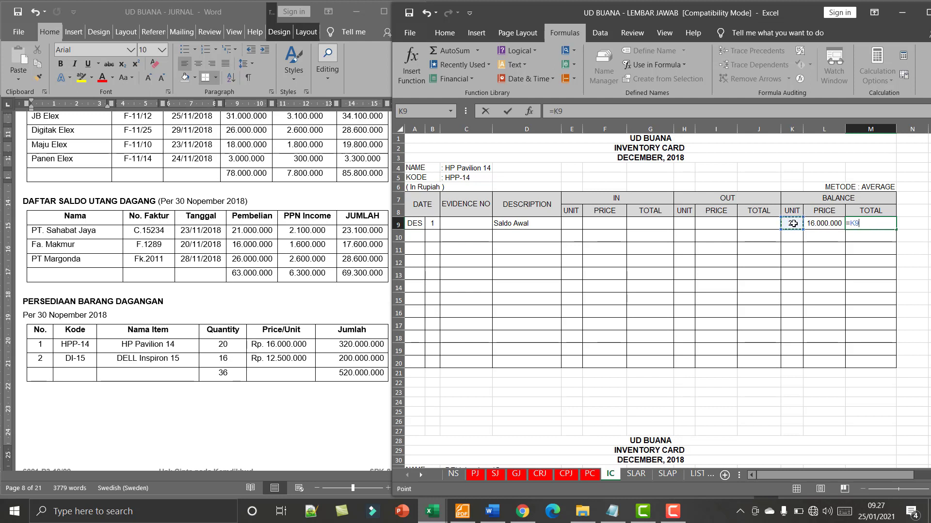
type("*")
left_click(820, 223)
key("Return")
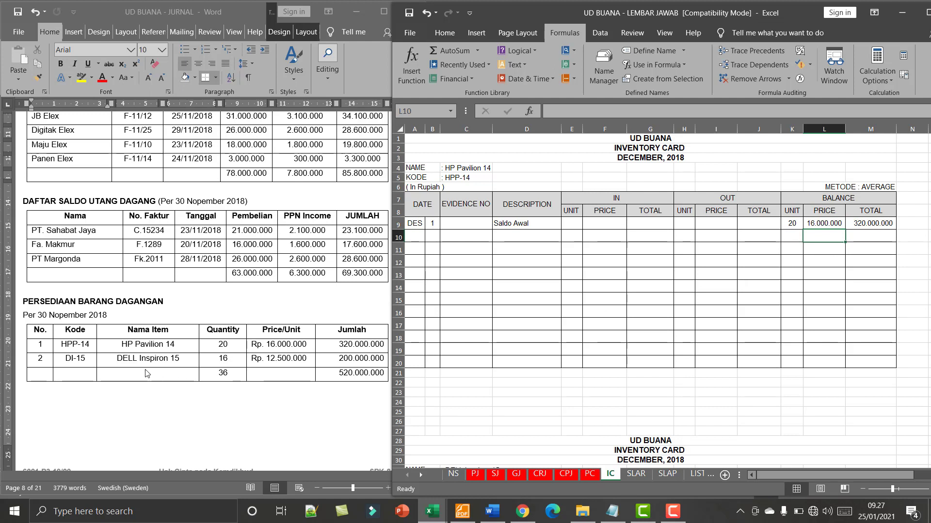
- Copy the DES 1 date and "Saldo Awal" description into the first row of the DELL Inspiron 15 card
scroll(532, 326, "down", 7)
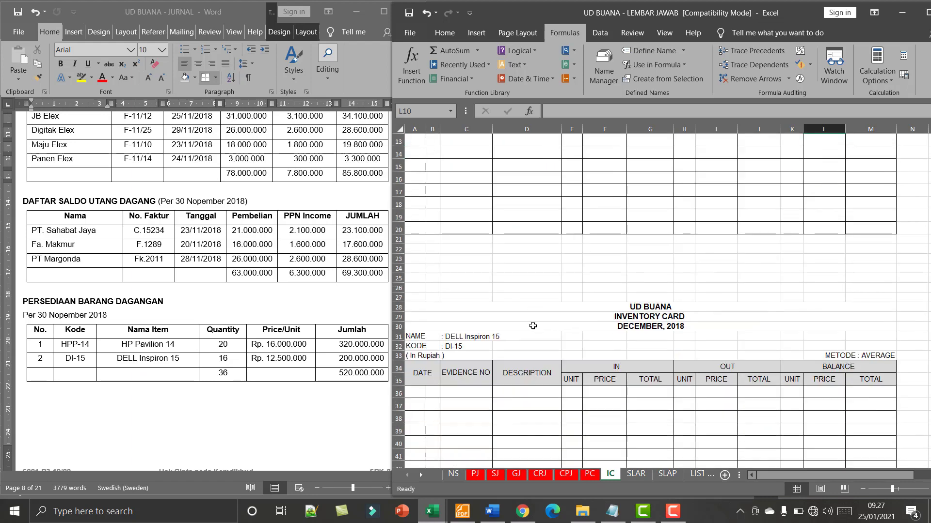
scroll(536, 281, "up", 8)
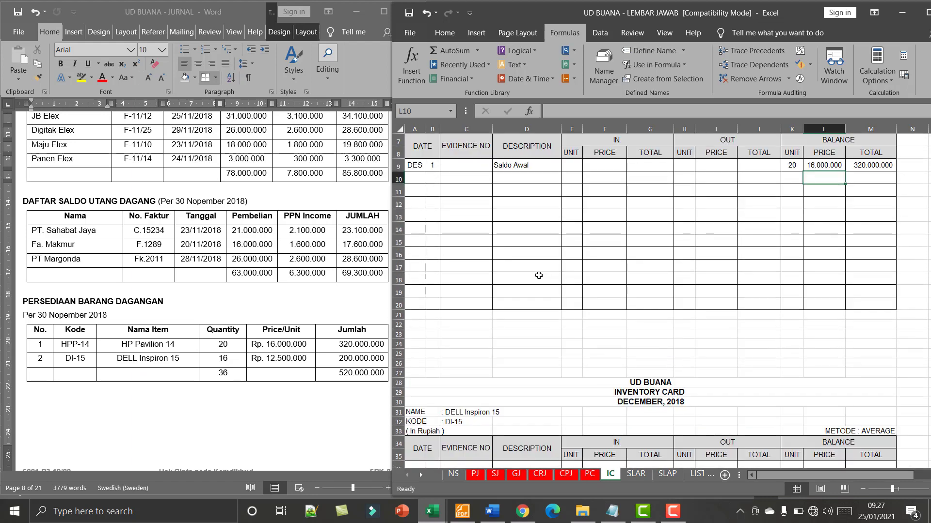
left_click_drag(413, 223, 506, 224)
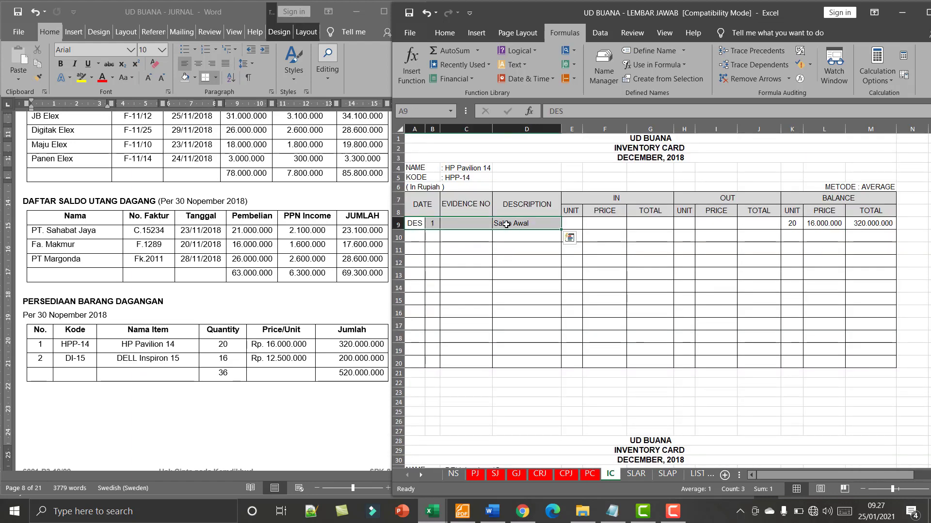
key("ctrl+c")
scroll(506, 224, "down", 4)
left_click(412, 394)
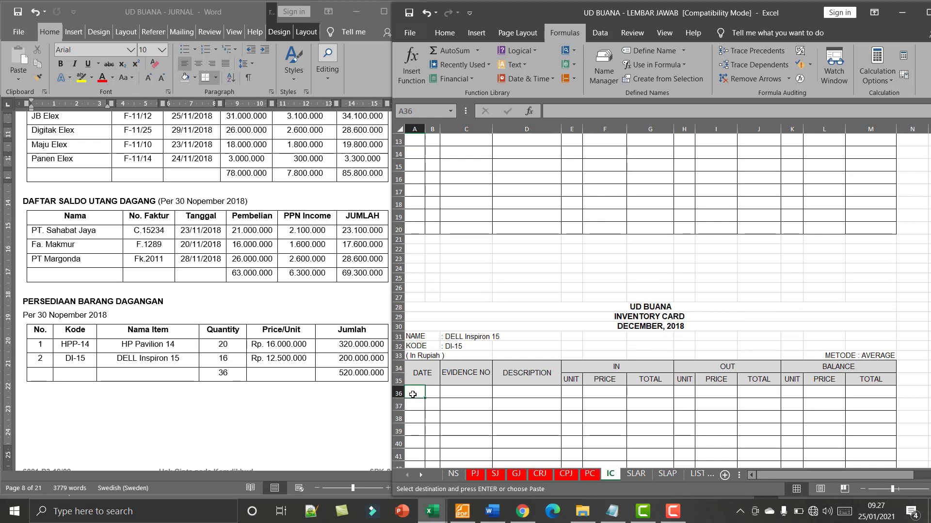
key("ctrl+v")
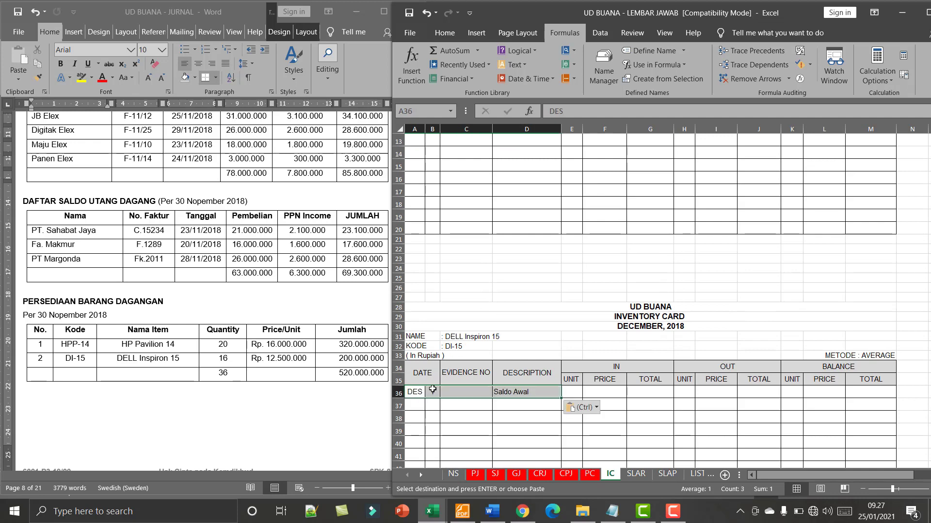
- Enter the DELL Inspiron 15 opening balance of 16 units at a price of 12.500.000
left_click(796, 394)
scroll(797, 318, "down", 2)
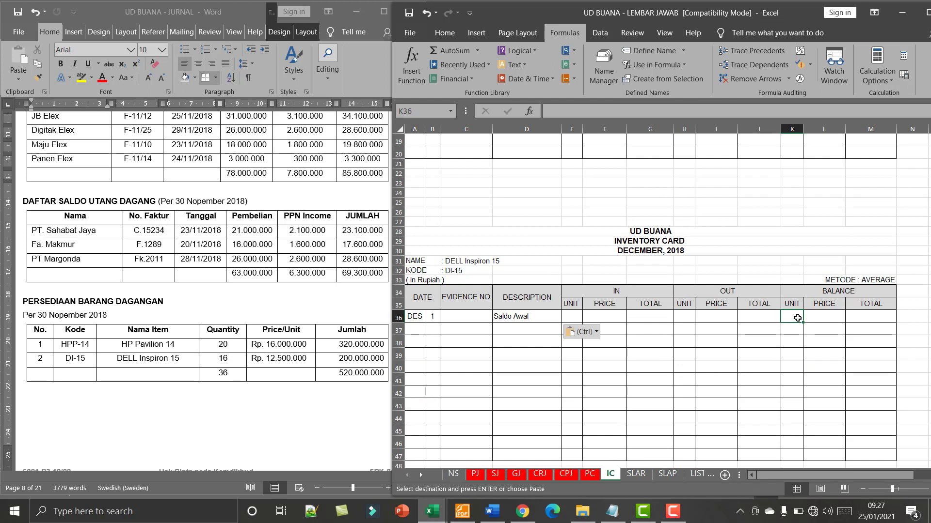
type("16")
key("Tab")
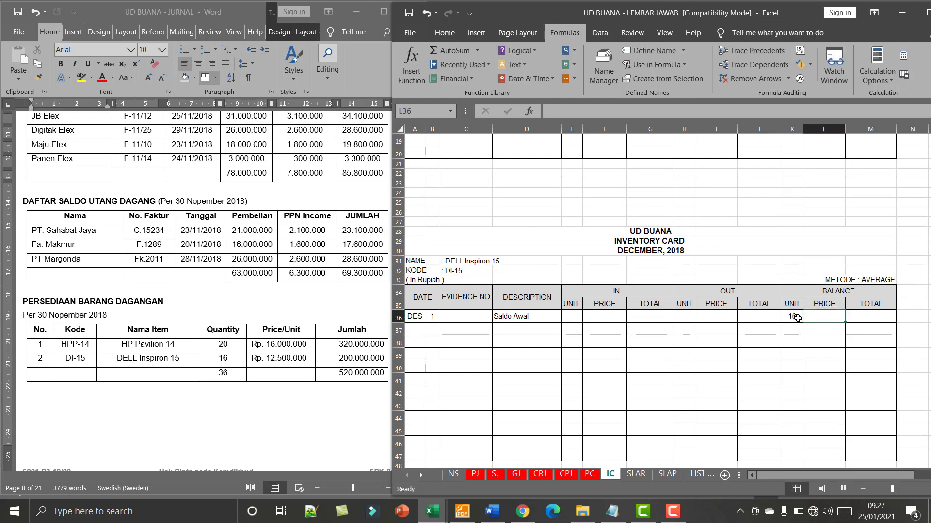
type("1.250.00")
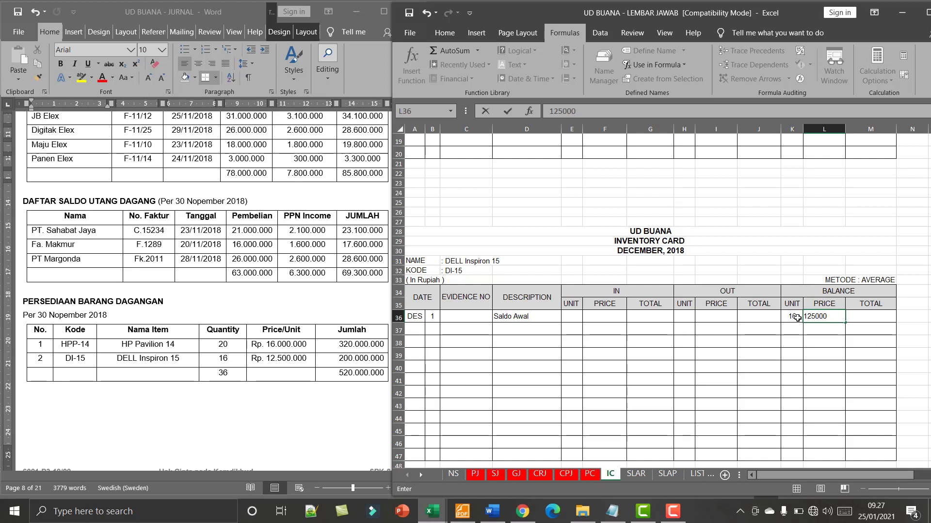
type("0")
key("Tab")
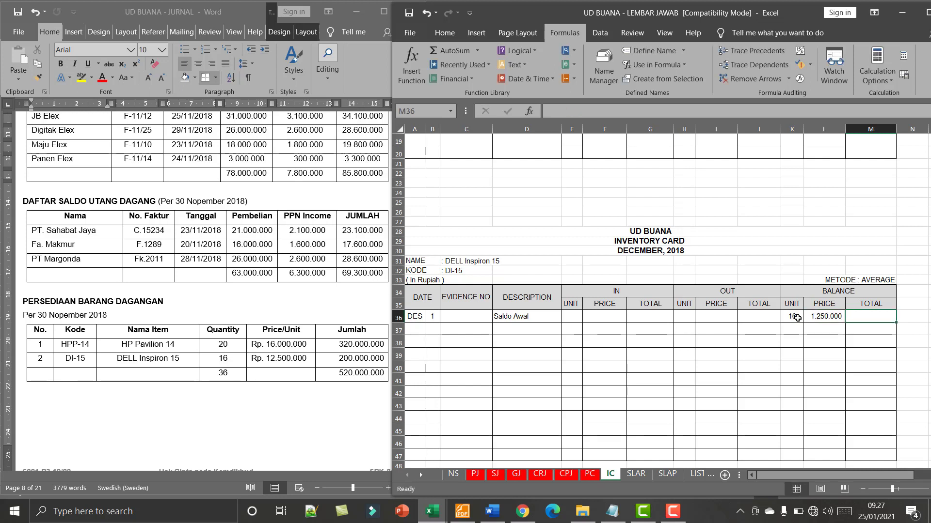
double_click(829, 316)
type("0")
key("Tab")
- Calculate the DELL Inspiron 15 opening balance total in M36 by multiplying unit by price with =K36*L36
type("=")
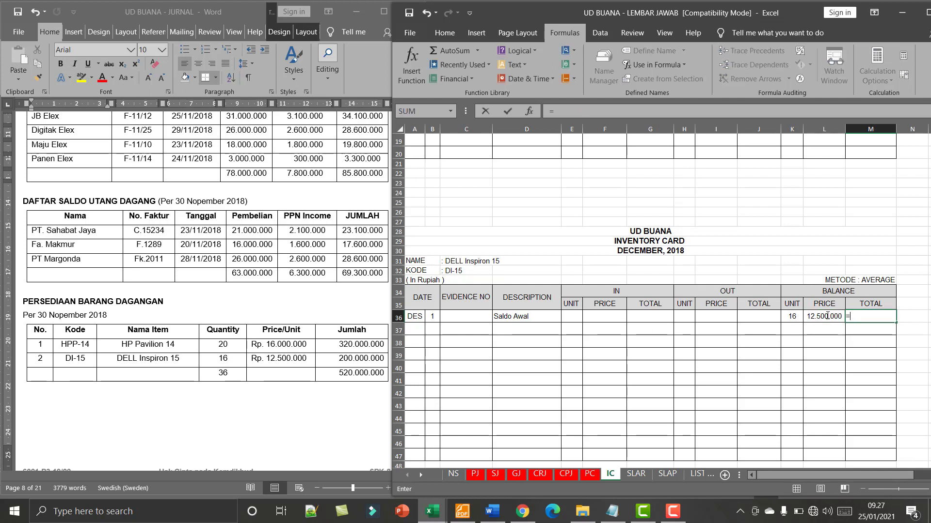
left_click(795, 316)
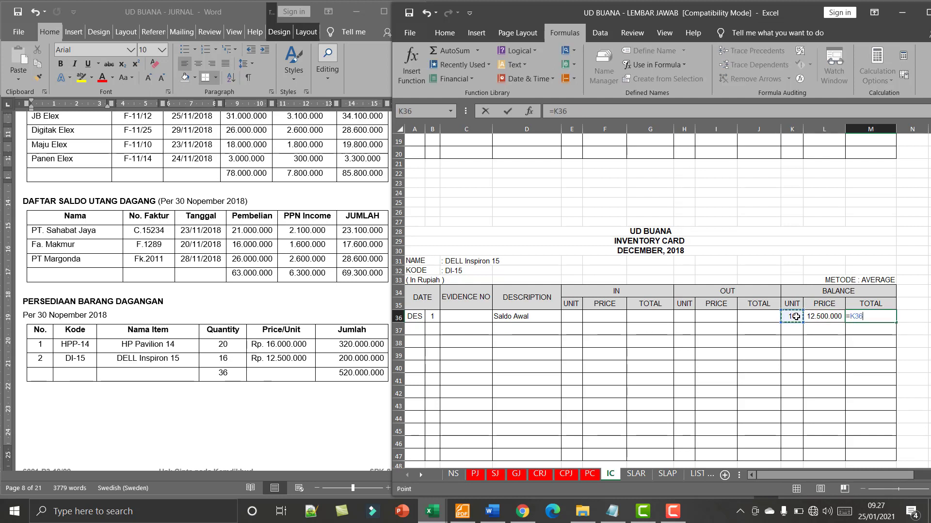
type("*")
left_click(820, 316)
key("Return")
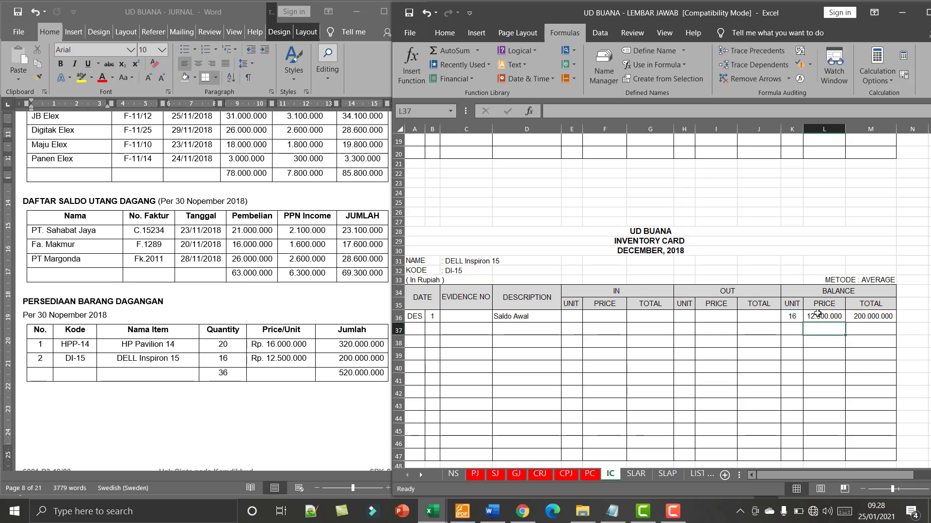
- Leave the completed DELL Inspiron 15 card and switch to the UD BUANA - JURNAL document in Word
scroll(818, 314, "down", 1)
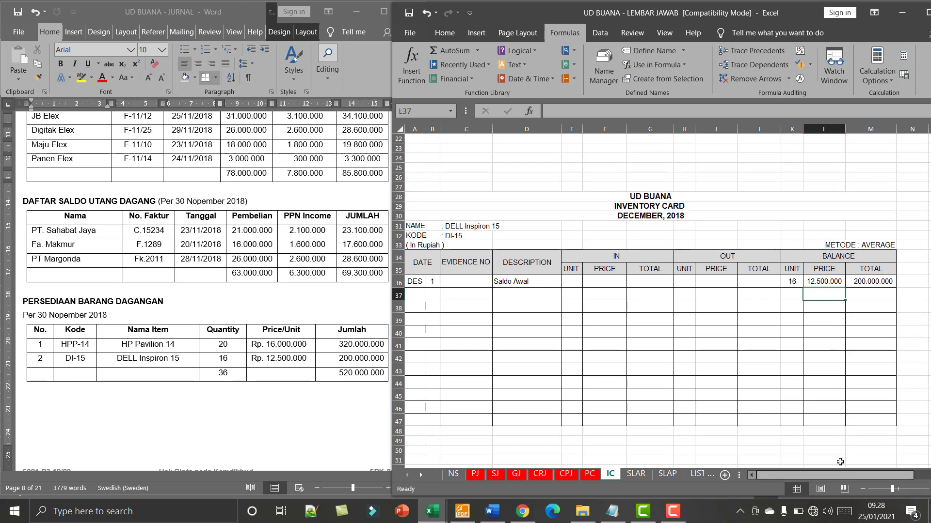
left_click(840, 444)
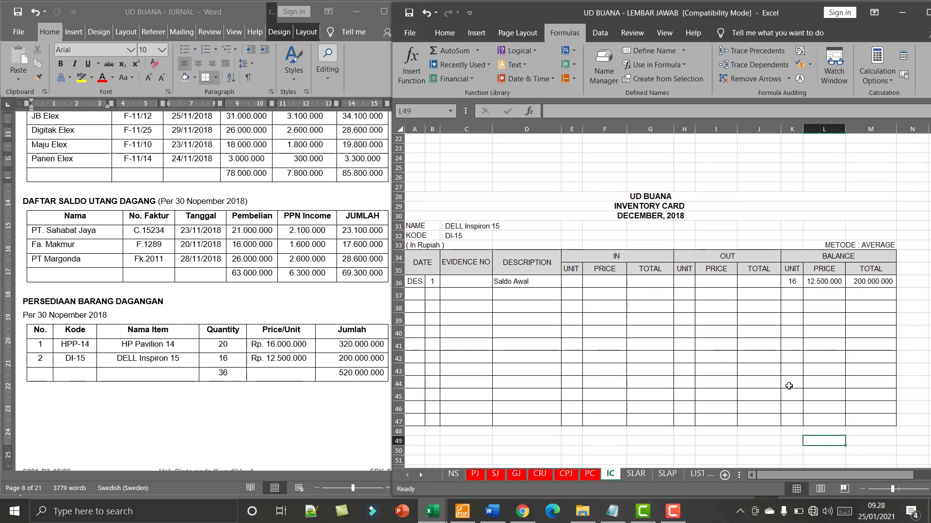
left_click(230, 369)
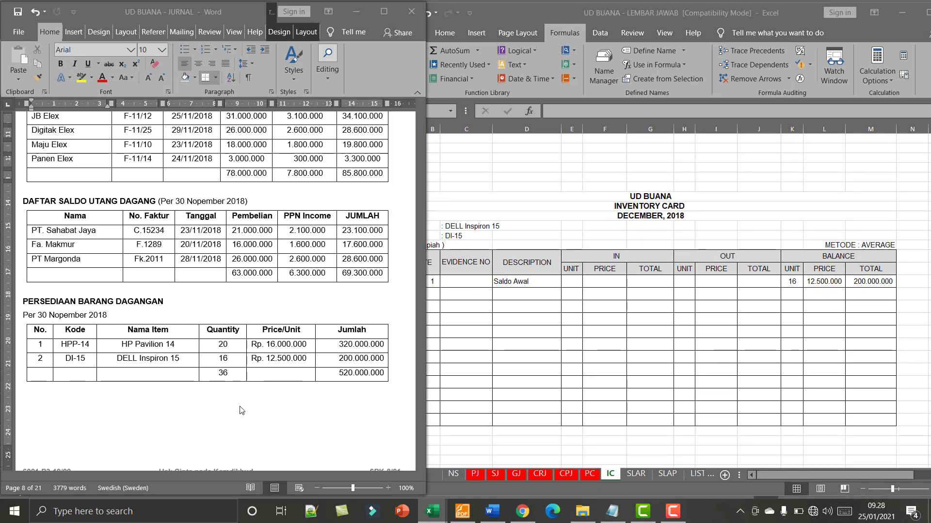
- Review the opening balance lists and the BKK12-1 cash payment voucher under Dokumen Transaksi No 1 in the Word document
scroll(227, 274, "down", 2)
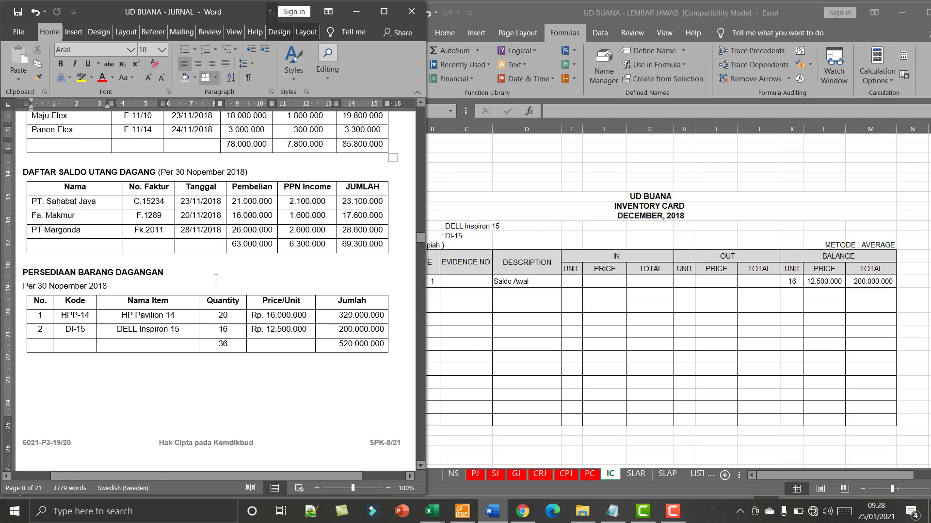
scroll(216, 279, "down", 1)
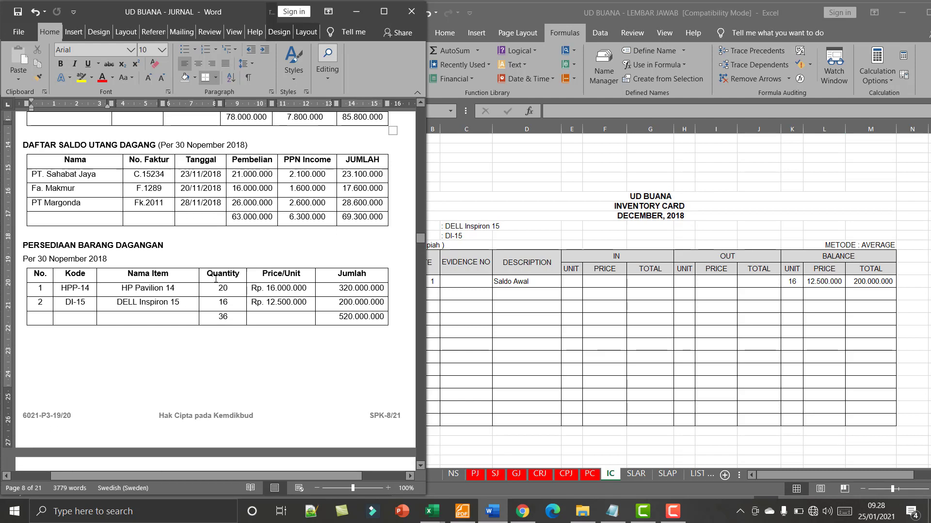
scroll(213, 255, "up", 3)
scroll(215, 255, "up", 1)
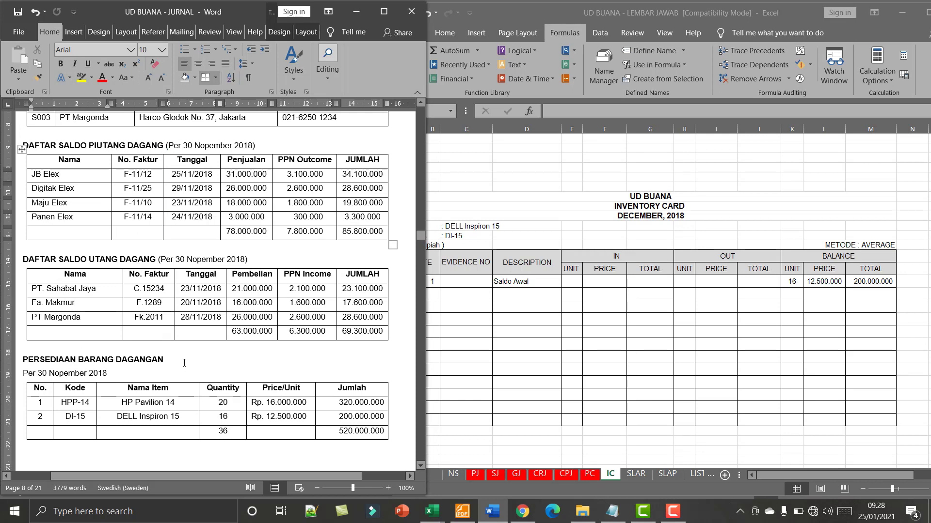
scroll(184, 363, "down", 7)
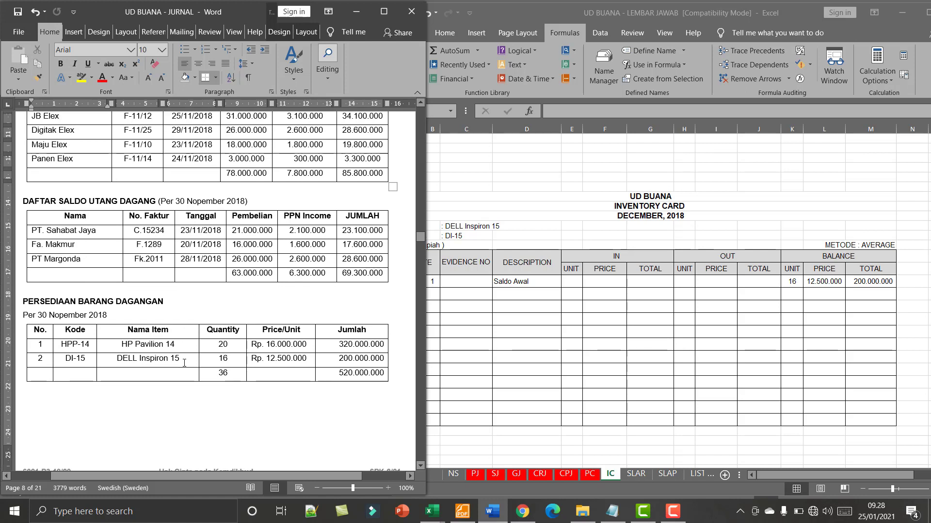
scroll(184, 367, "down", 8)
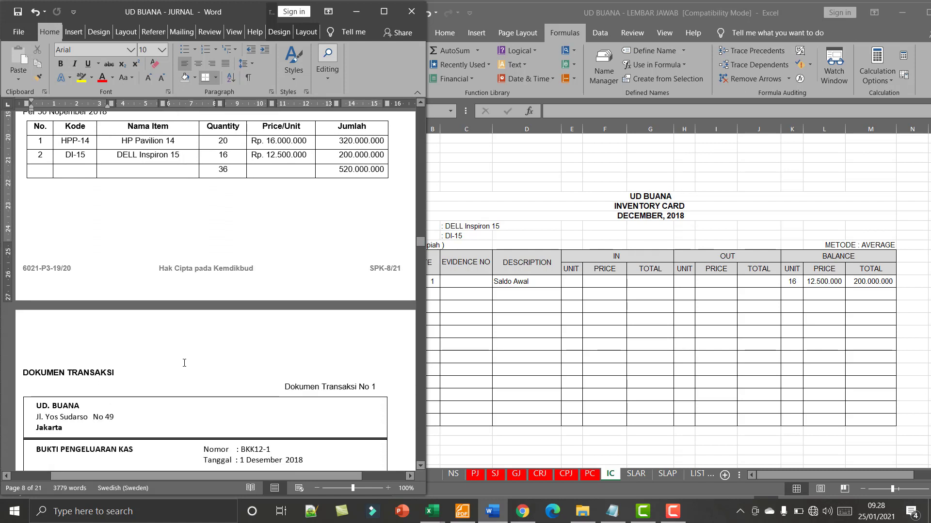
scroll(179, 369, "down", 3)
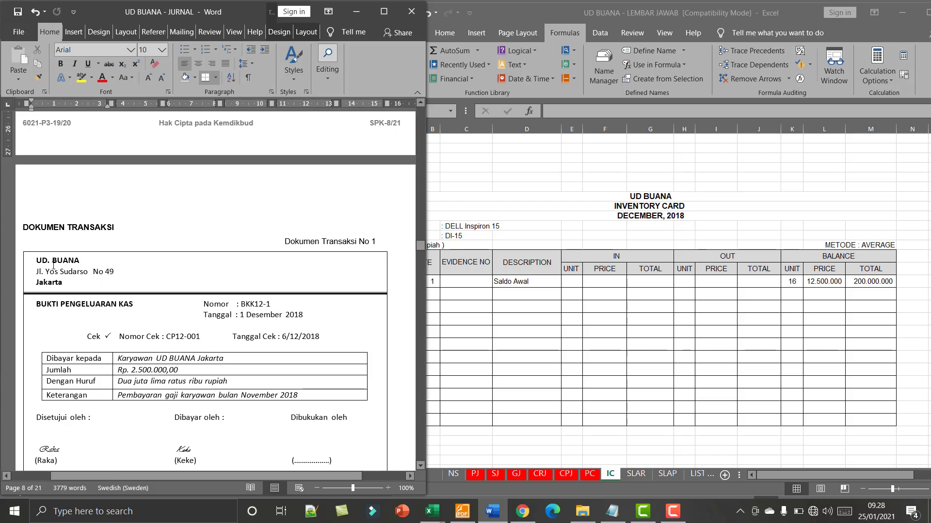
scroll(238, 347, "down", 4)
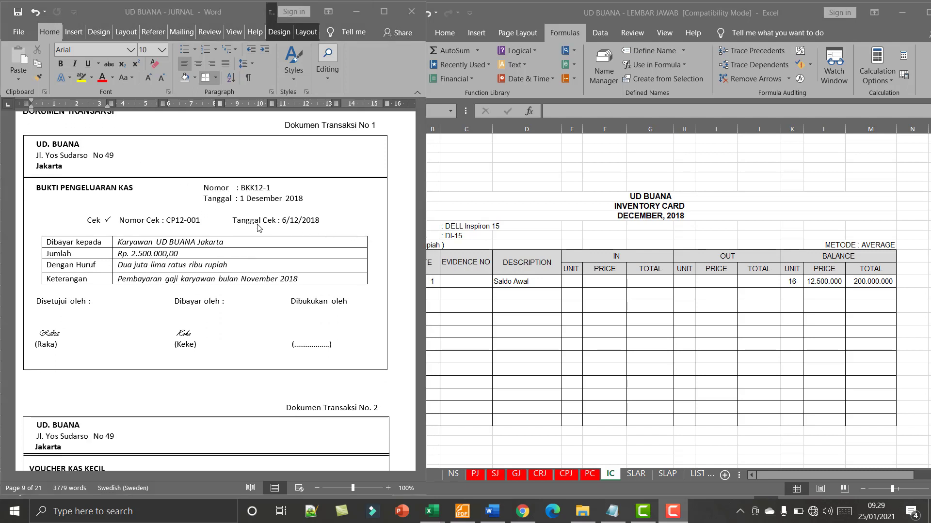
scroll(259, 228, "up", 1)
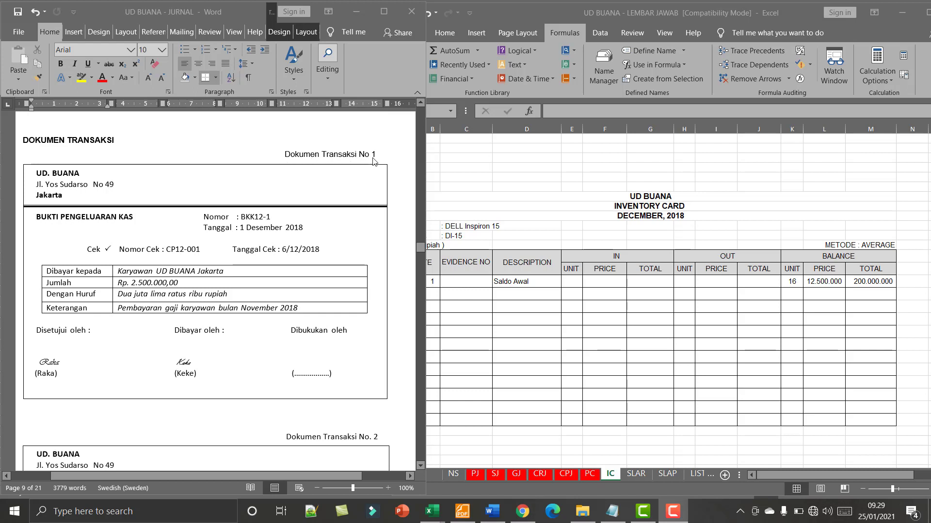
scroll(316, 237, "down", 1)
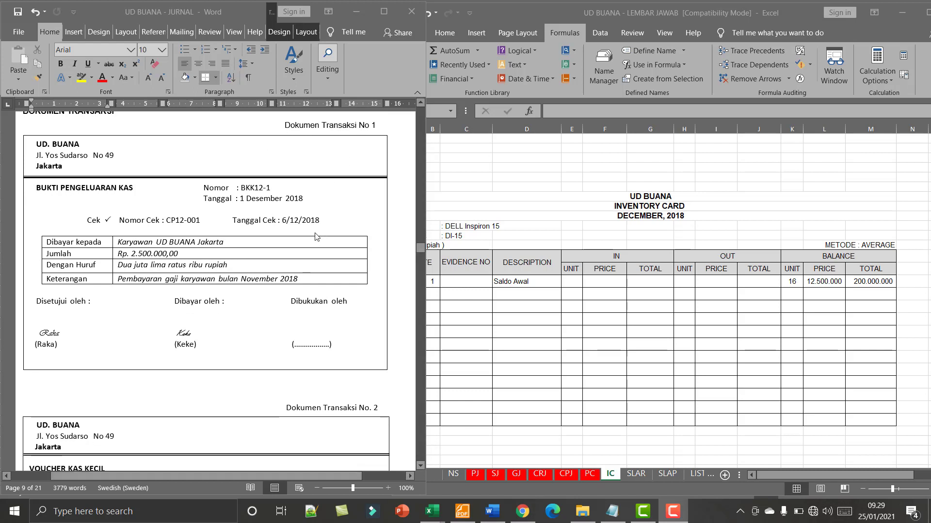
scroll(316, 237, "down", 1)
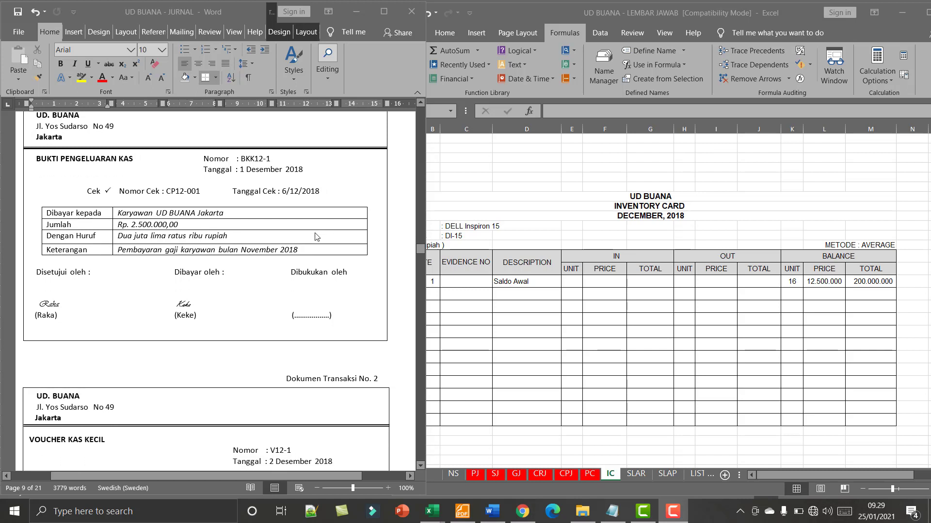
scroll(316, 237, "up", 1)
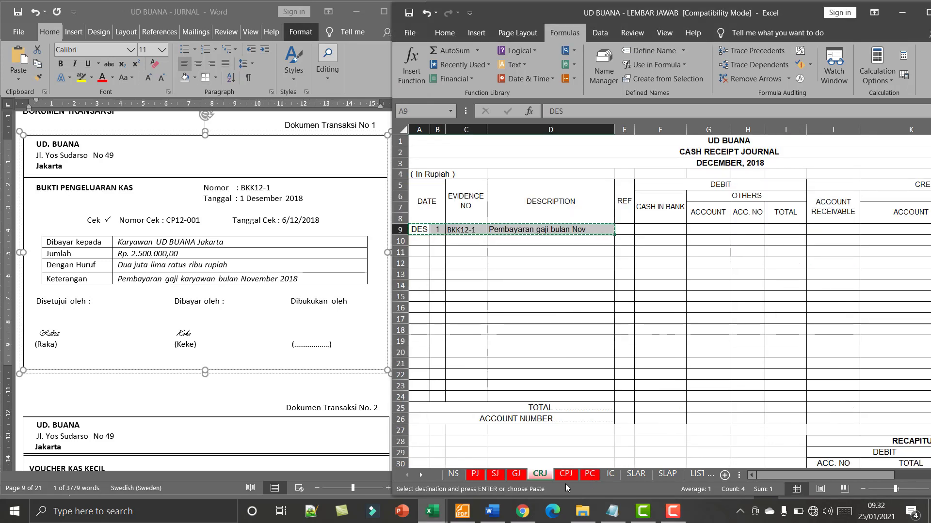
- Paste the copied DES 1, BKK12-1, "Pembayaran gaji bulan Nov" entry into row 9 of the CPJ cash payment journal
left_click(566, 473)
scroll(496, 302, "up", 5)
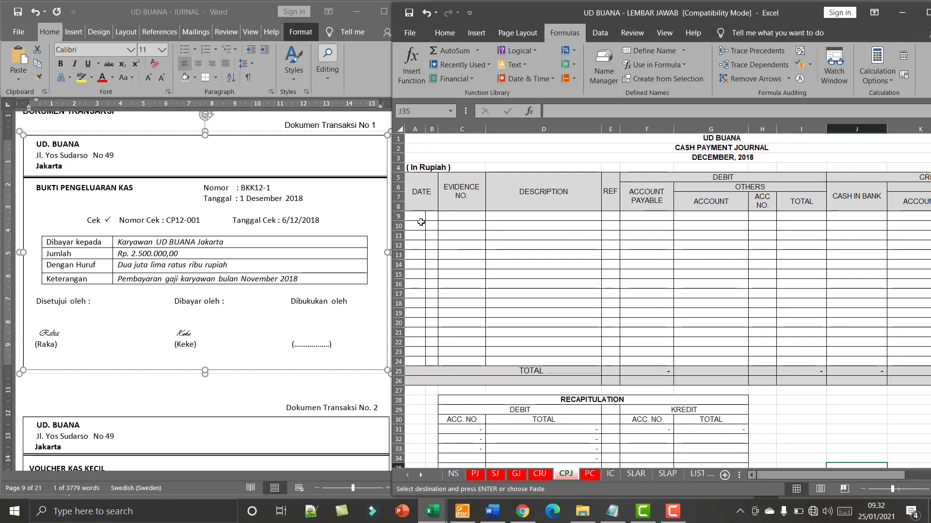
left_click(421, 216)
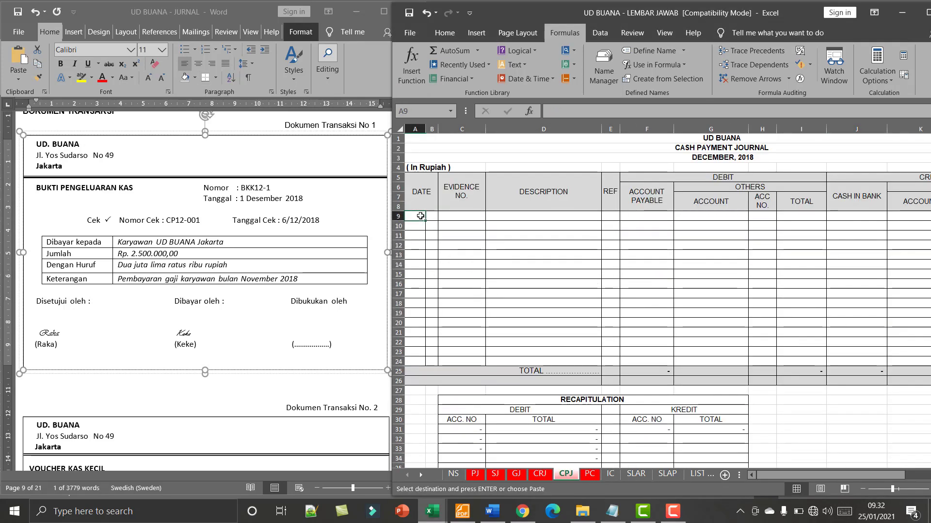
key("Return")
left_click(530, 227)
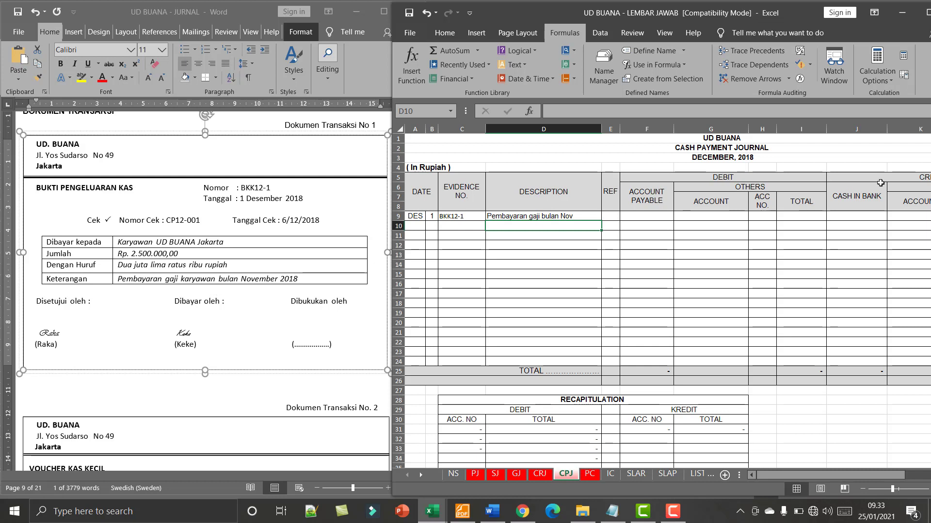
- Enter 2.500.000 as the Cash in Bank credit for the BKK12-1 salary payment in row 9
left_click(862, 489)
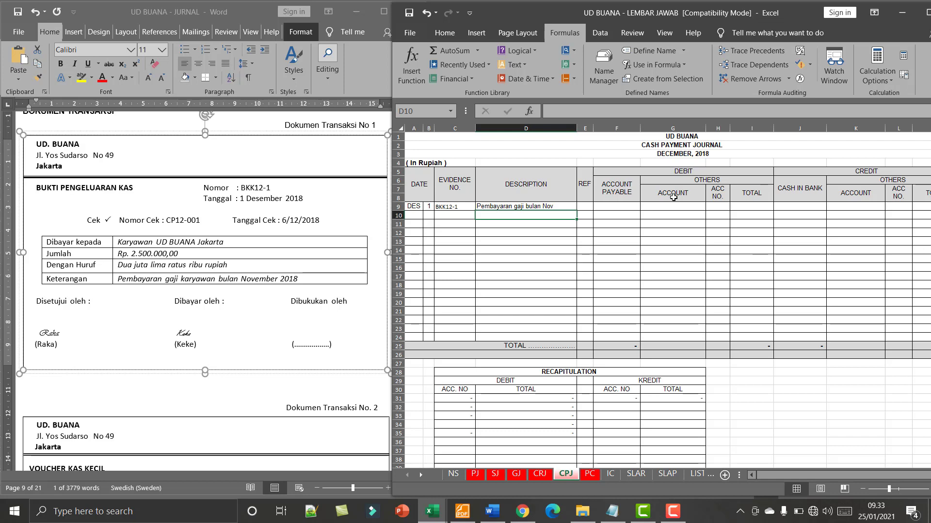
left_click(618, 192)
left_click(800, 193)
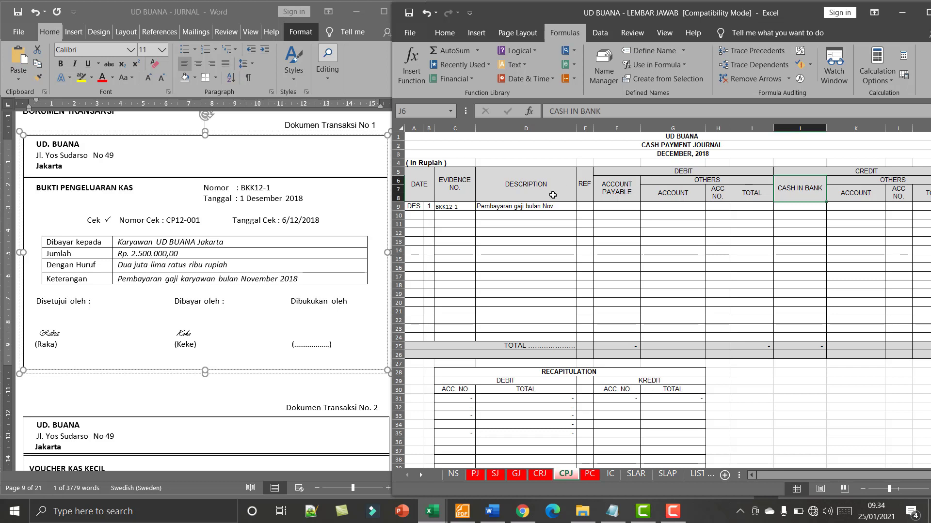
left_click(795, 207)
type("2")
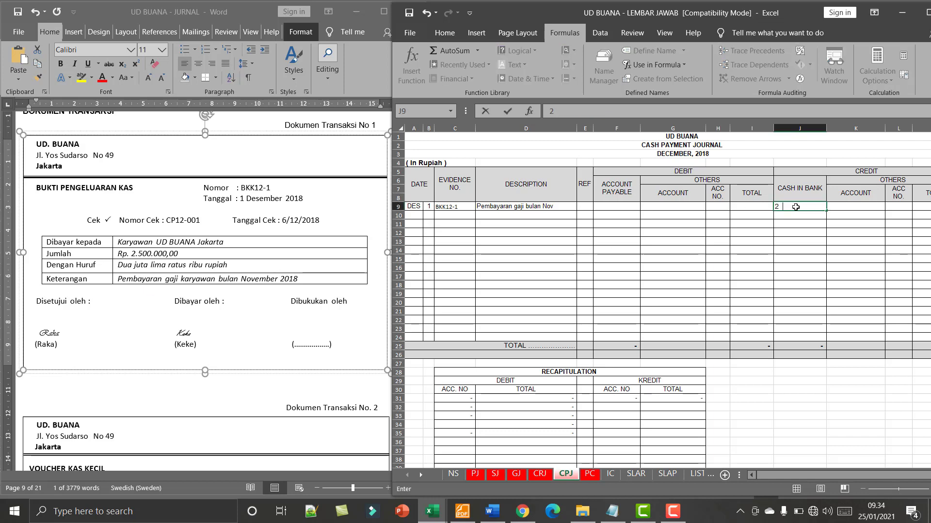
type(".500.00000")
key("Return")
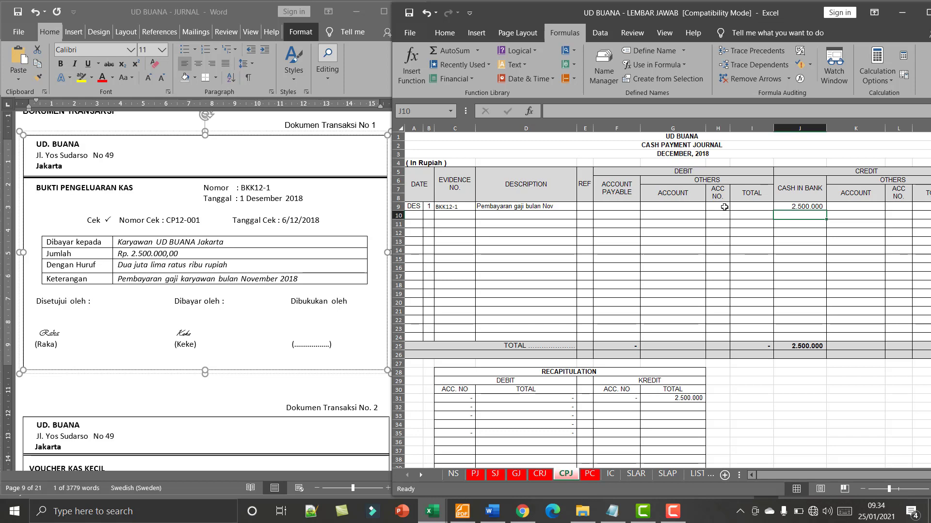
- Copy the Expense Payable account number 2-1200 from the NS sheet into the debit Acc. No. cell H10 of the CPJ sheet
left_click(453, 475)
scroll(514, 390, "down", 2)
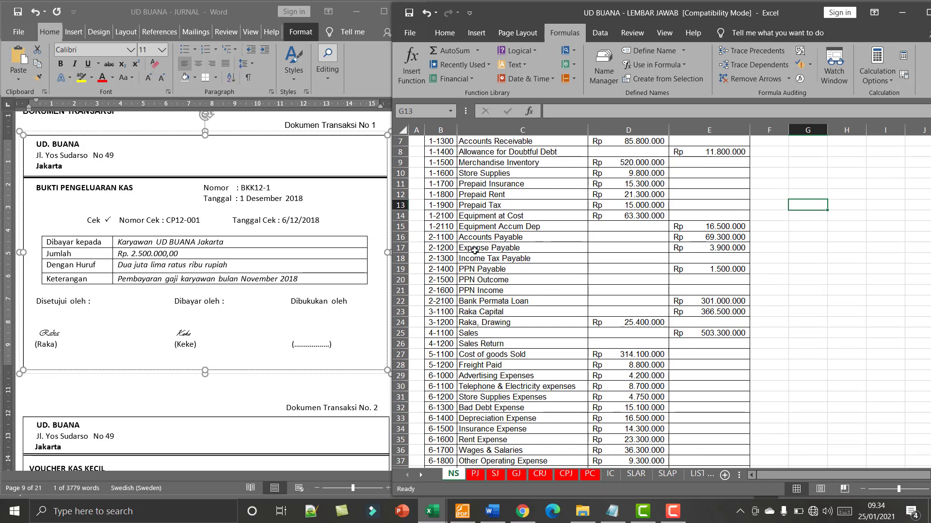
left_click(443, 247)
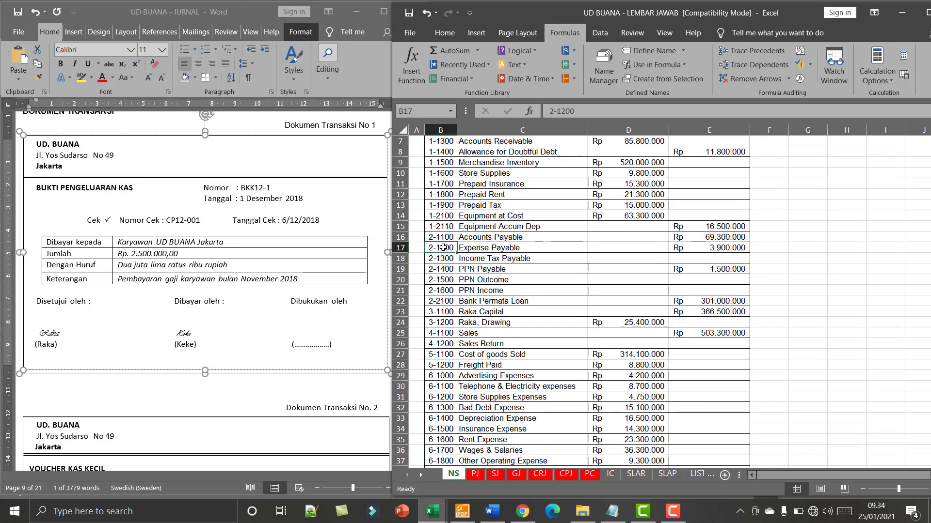
key("ctrl+c")
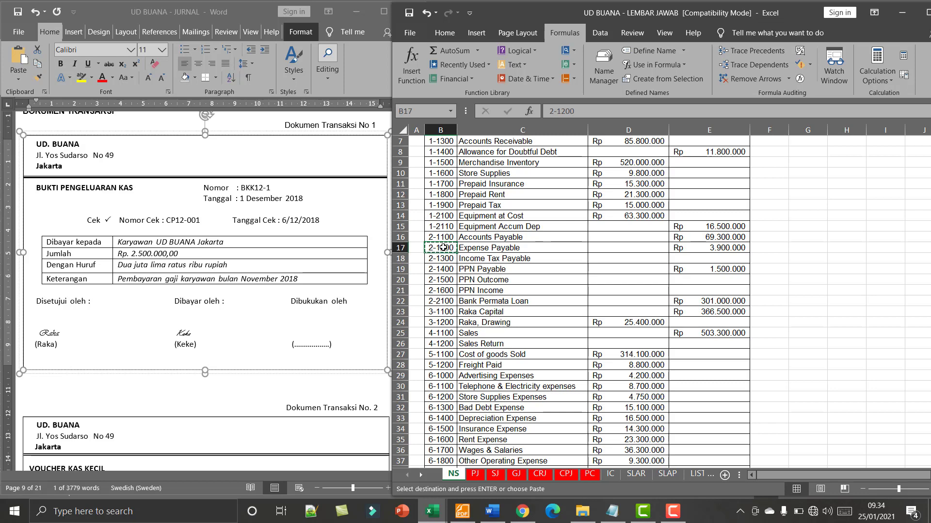
left_click(566, 474)
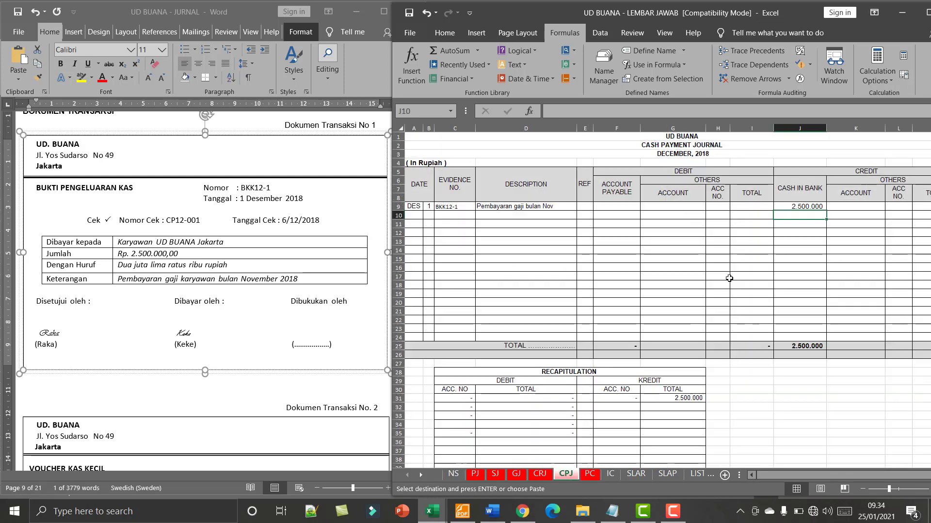
left_click(724, 213)
key("ctrl+v")
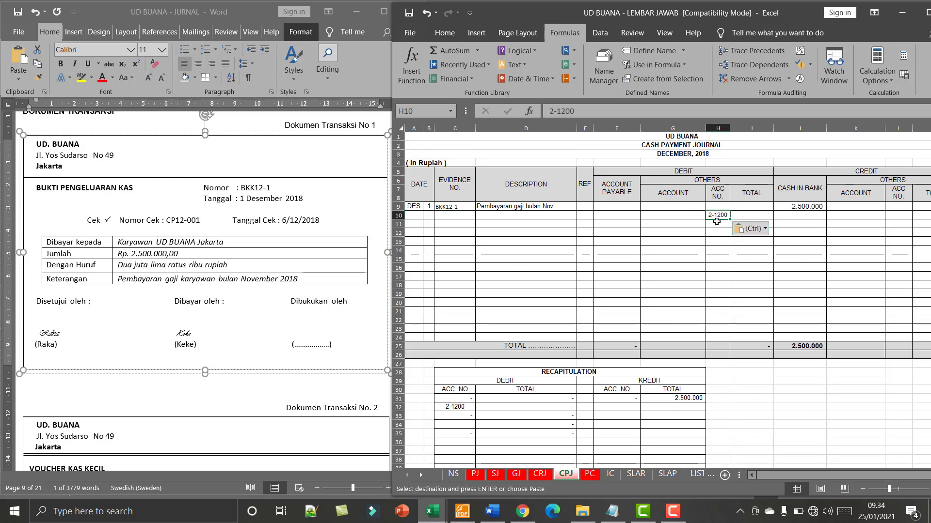
- Look up the debit account name in G10 with the formula =VLOOKUP(H10;NS;2)
left_click(692, 216)
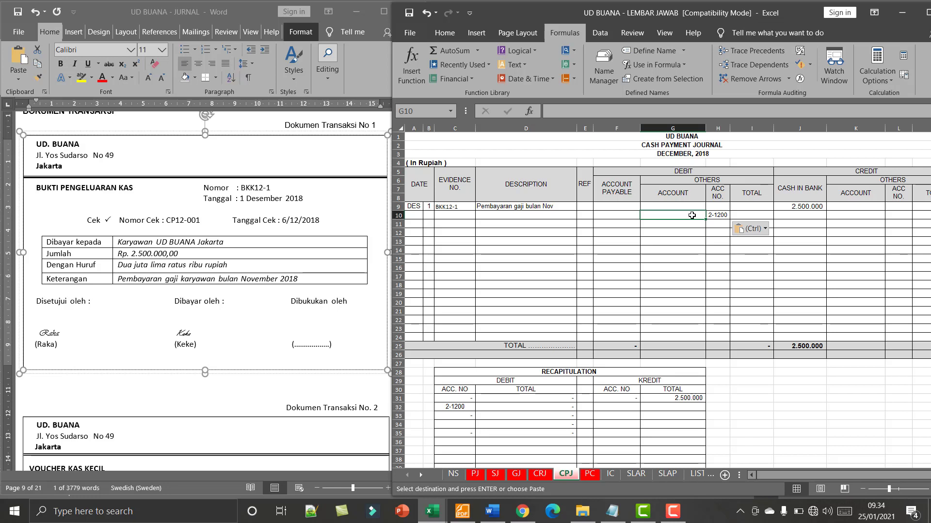
type("=vl")
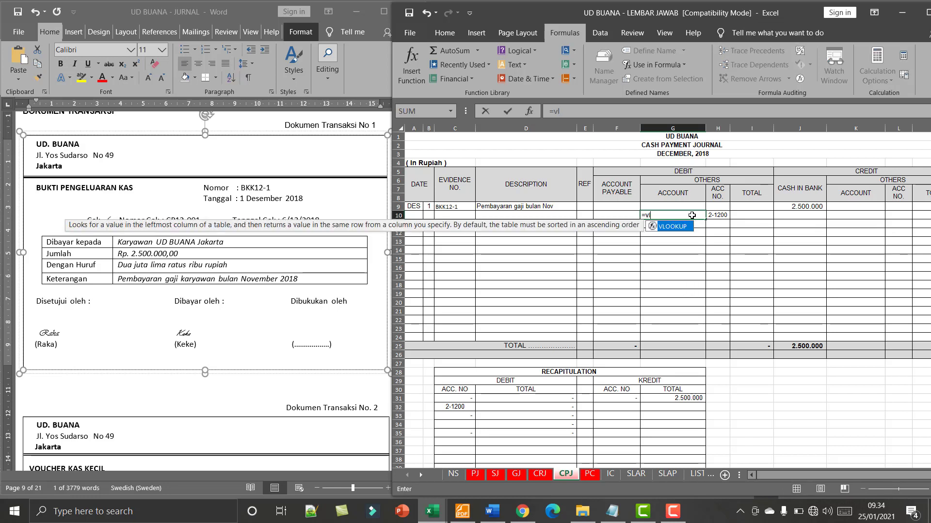
type("okk")
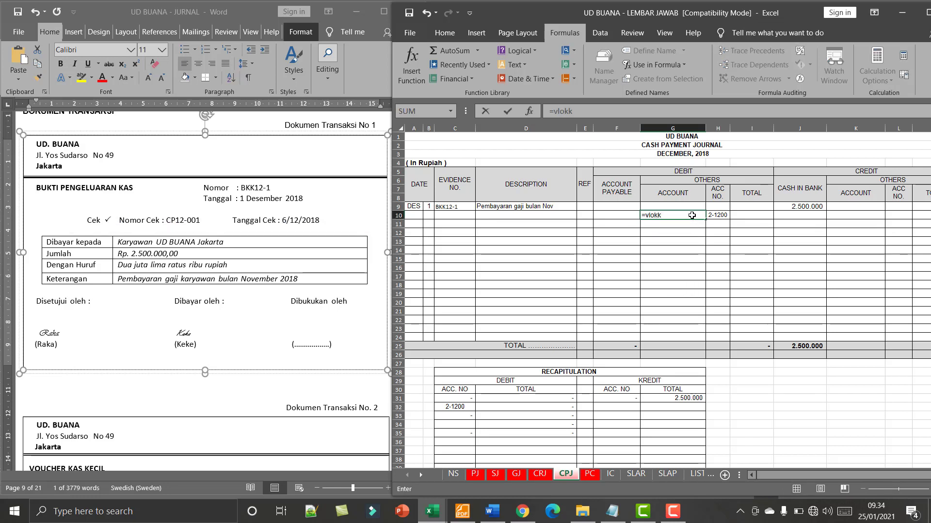
key("BackSpace")
key("BackSpace")
type("okup(")
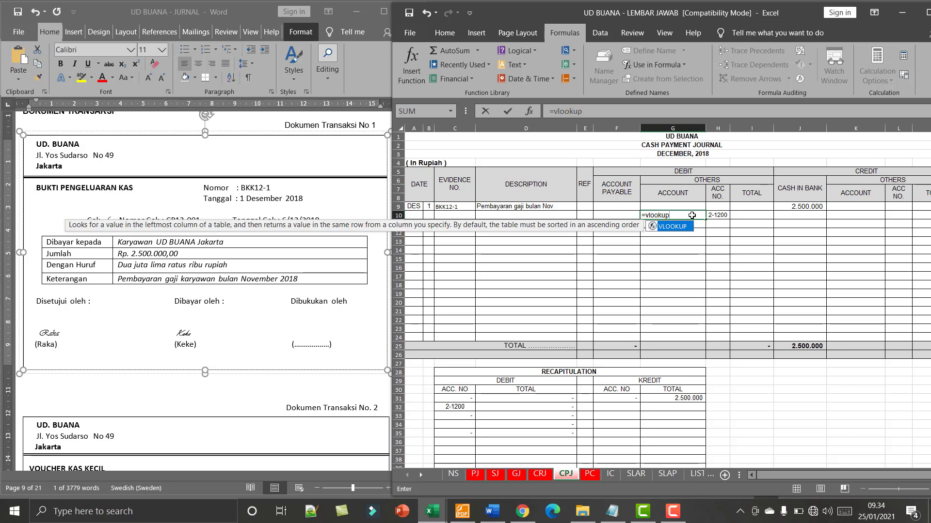
left_click(725, 214)
type(";")
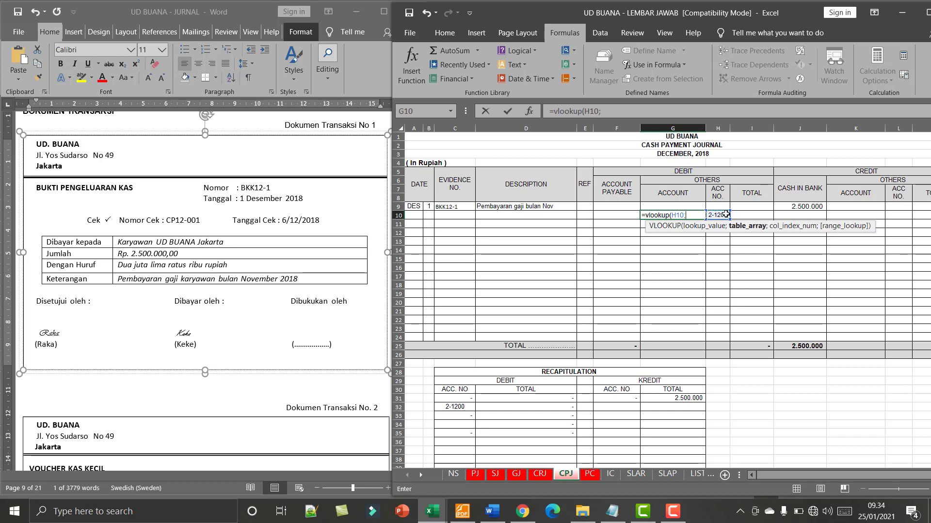
key("BackSpace")
type("'n")
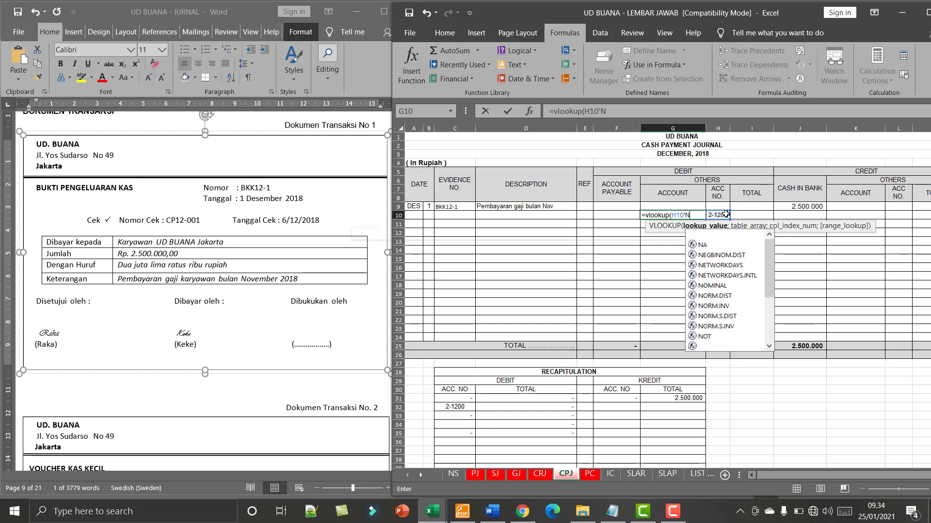
key("BackSpace")
key("BackSpace")
type(";NS")
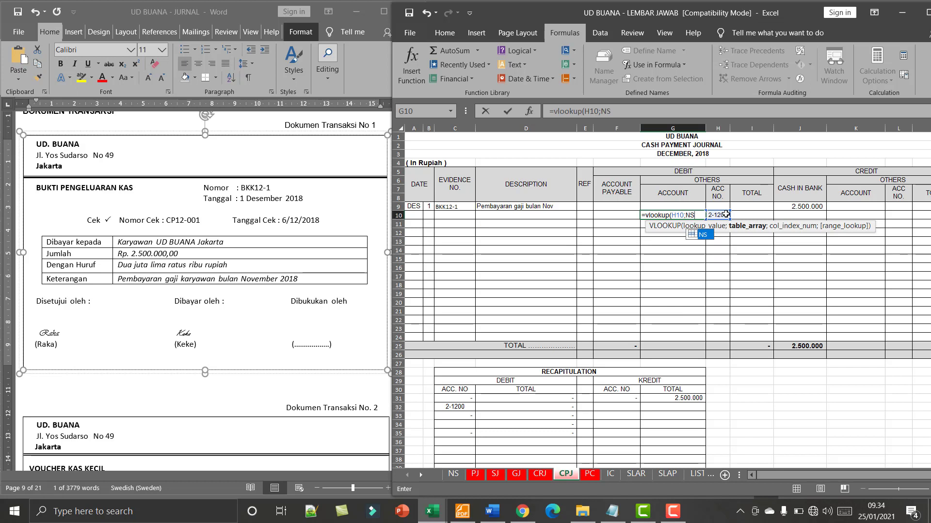
type(";")
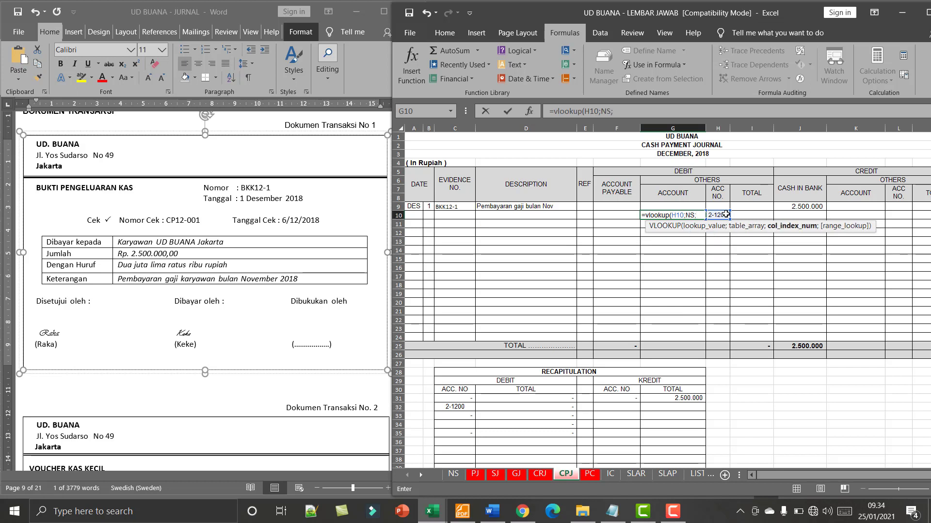
type("2)")
key("Return")
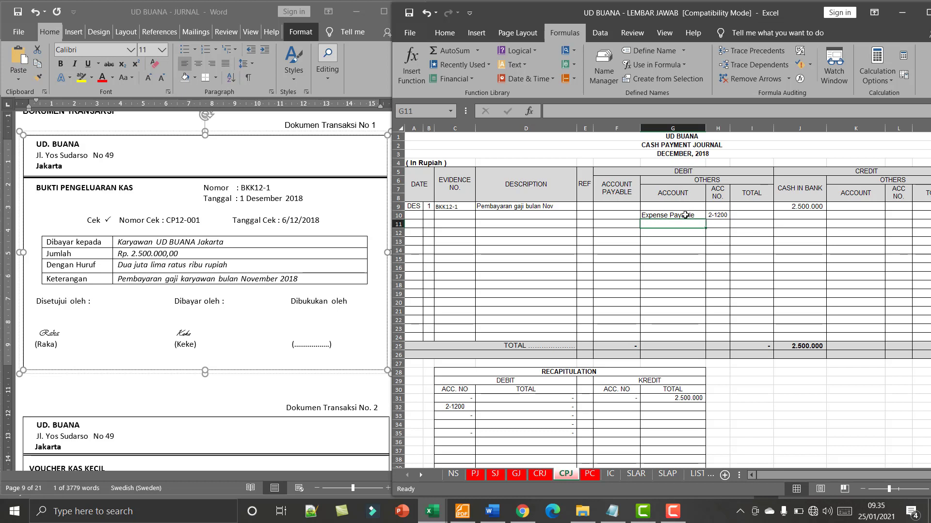
- Move the Expense Payable account name and number 2-1200 from G10:H10 up to the BKK12-1 entry in row 9
left_click_drag(687, 212, 712, 212)
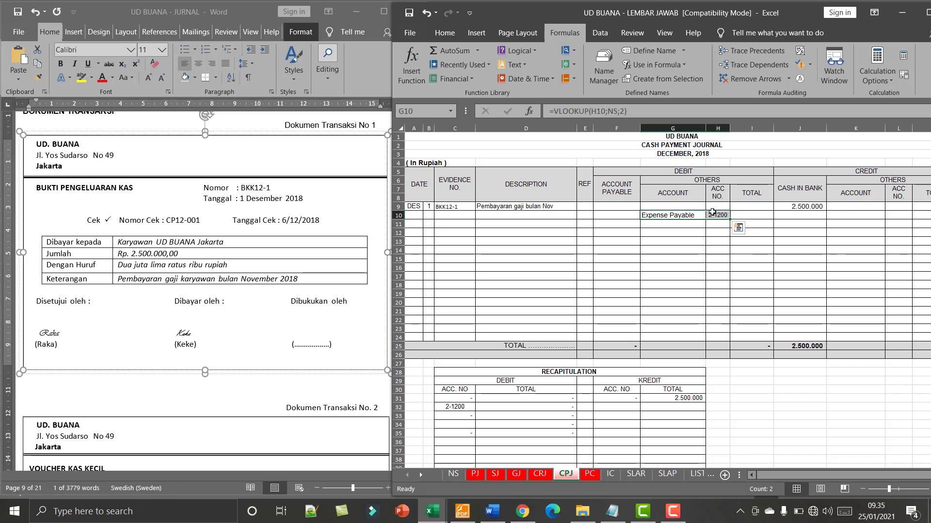
key("ctrl+c")
left_click(697, 207)
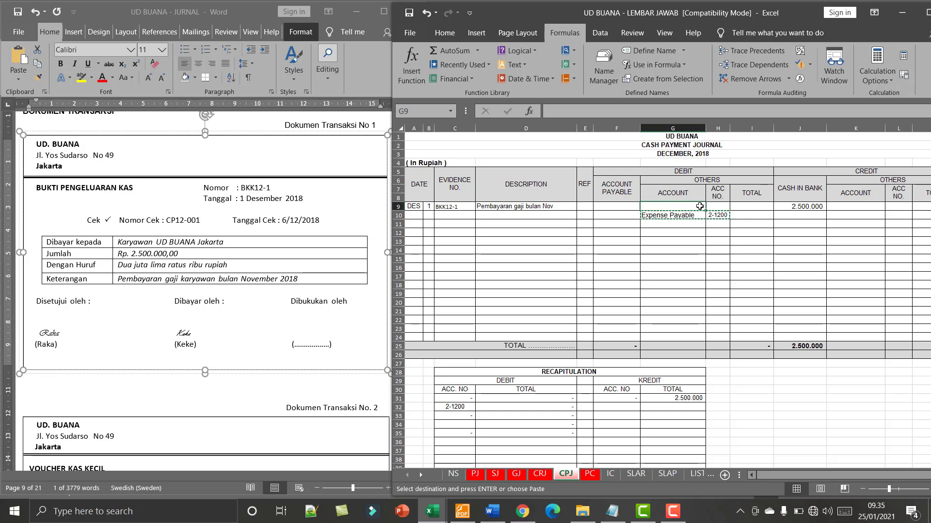
key("ctrl+v")
left_click_drag(698, 215, 716, 211)
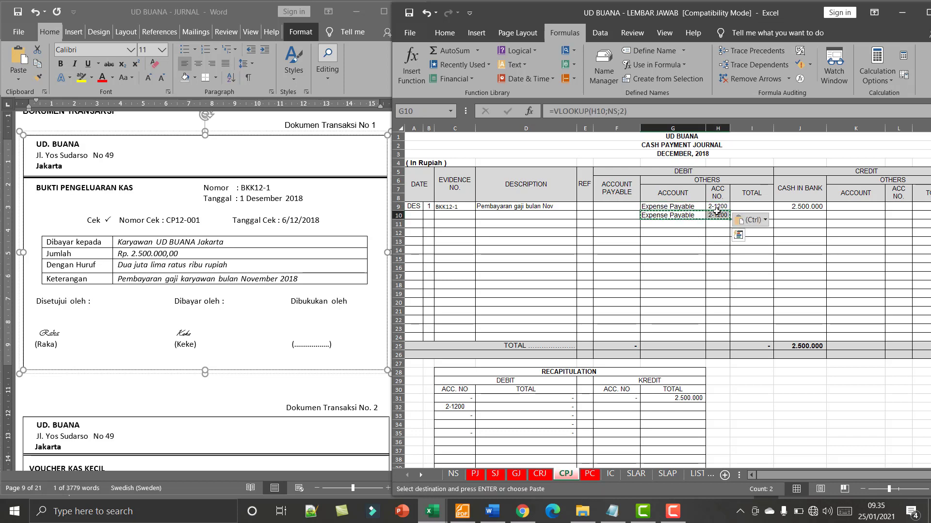
key("Delete")
left_click(717, 267)
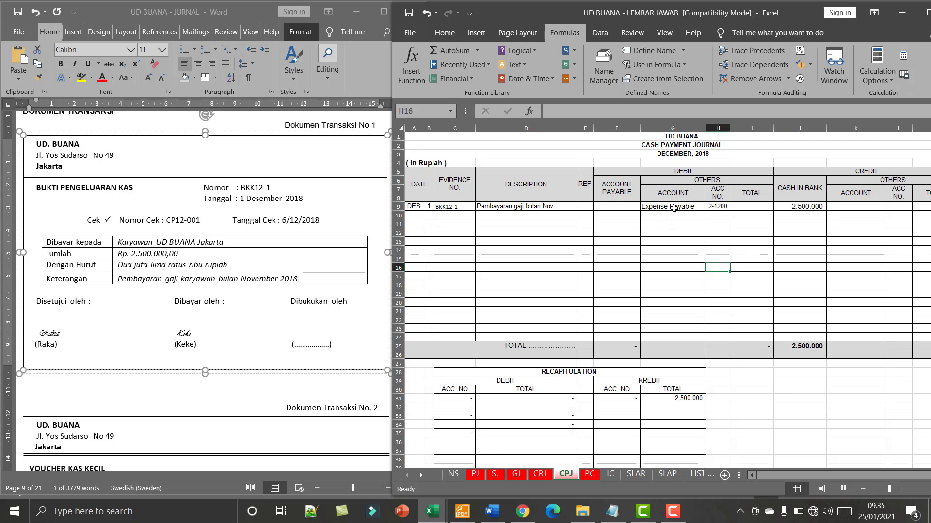
- Enter 2.500.000 as the debit Others total for the BKK12-1 salary payment in I9
left_click(749, 206)
type("2")
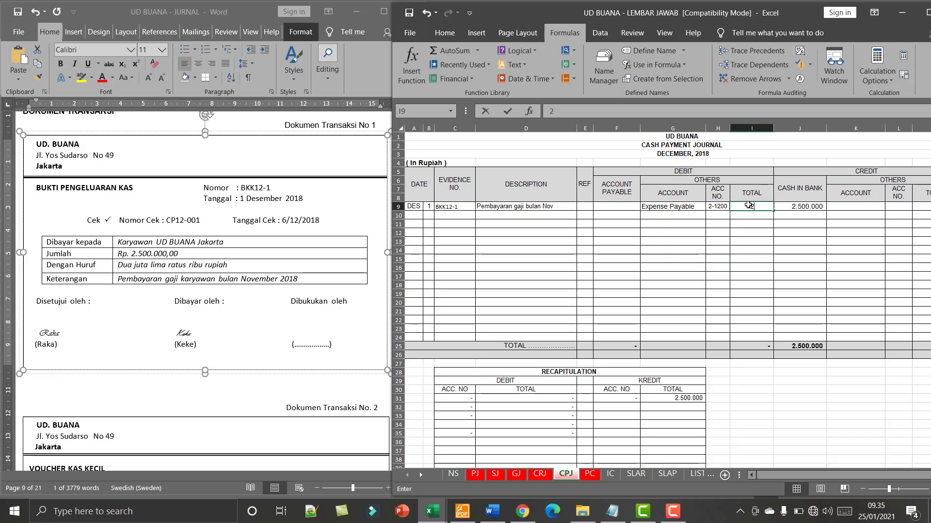
type(".500.000")
key("Return")
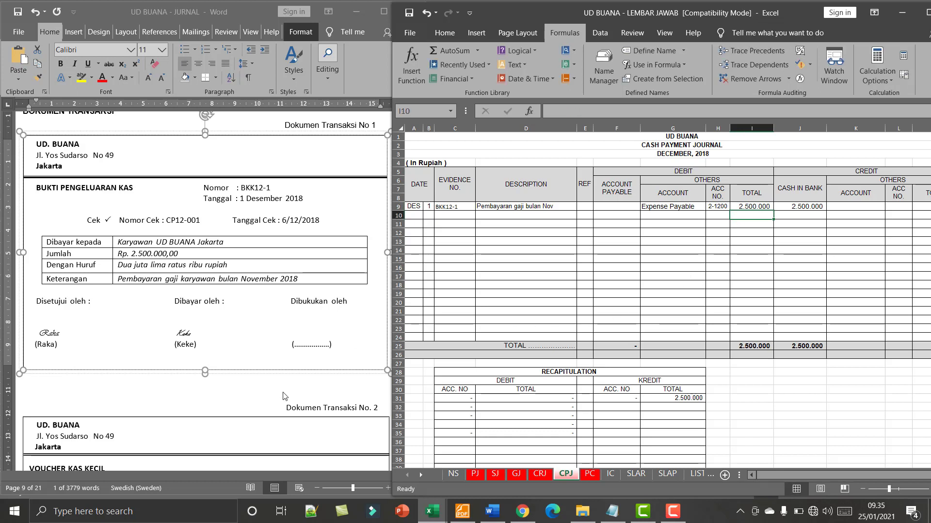
- Bring up Dokumen Transaksi No. 2 in the Word document and open the PC petty cash sheet in the Excel workbook
scroll(285, 390, "down", 3)
left_click(262, 313)
scroll(260, 313, "down", 6)
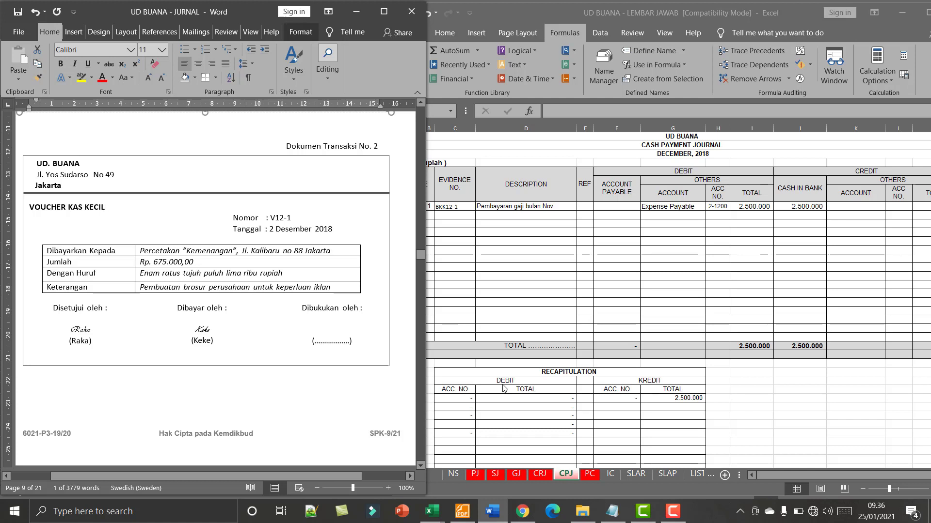
left_click(595, 478)
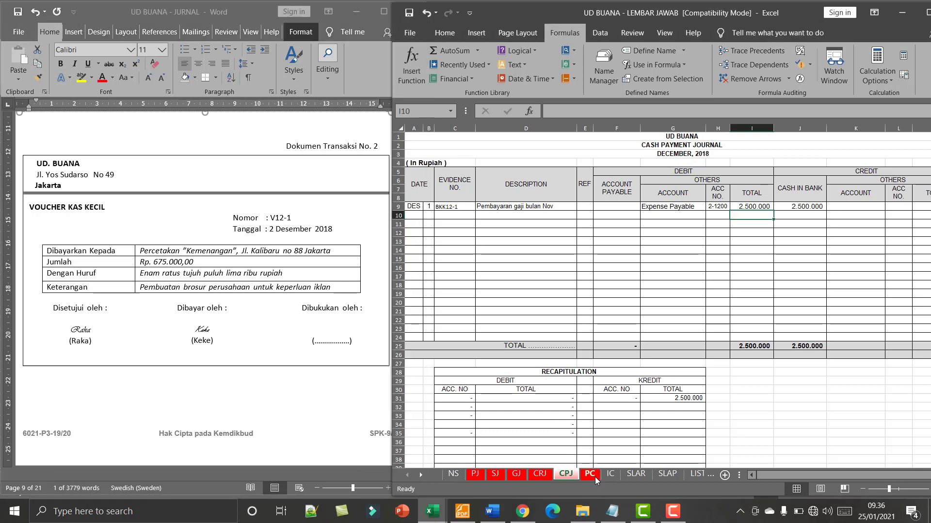
left_click(596, 478)
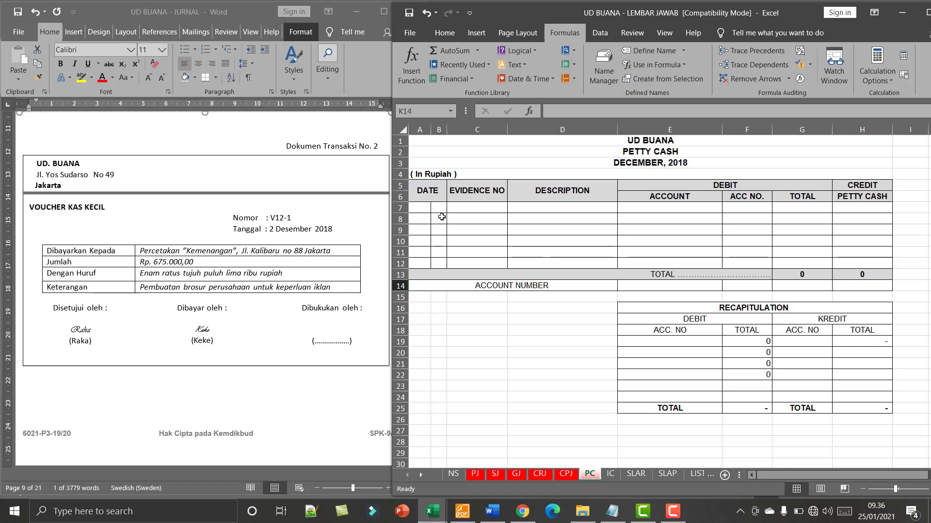
- Enter the date DES 2 and evidence number V12-1 in row 7 of the petty cash journal
left_click(488, 208)
left_click(424, 209)
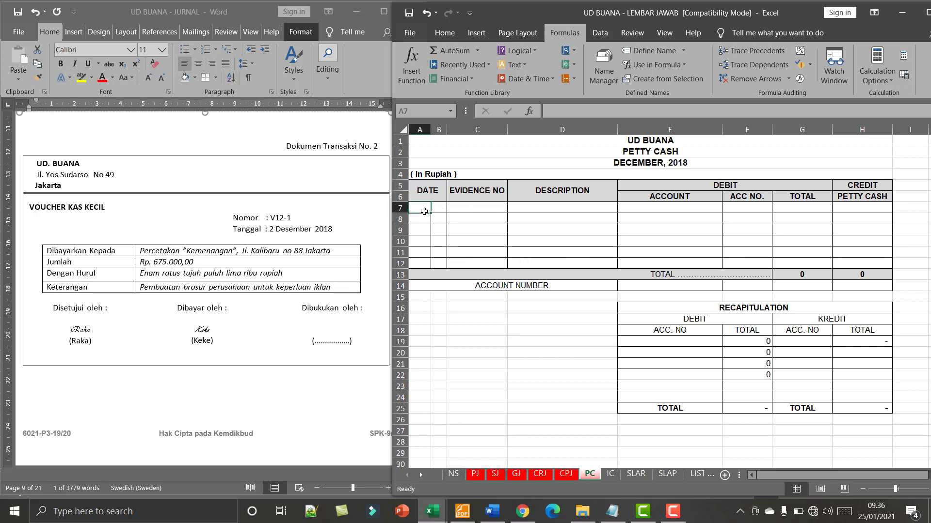
type("de")
key("BackSpace")
key("BackSpace")
key("BackSpace")
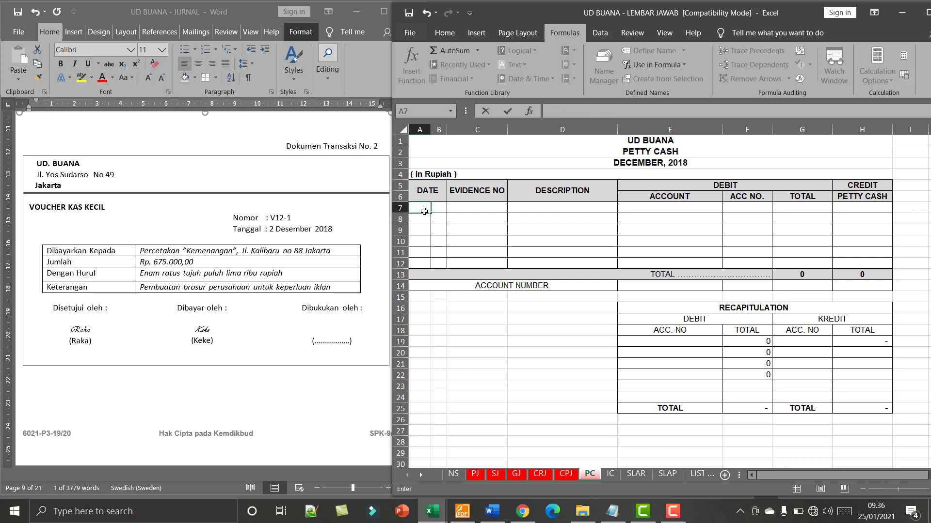
key("Caps_Lock")
type("DES")
key("Tab")
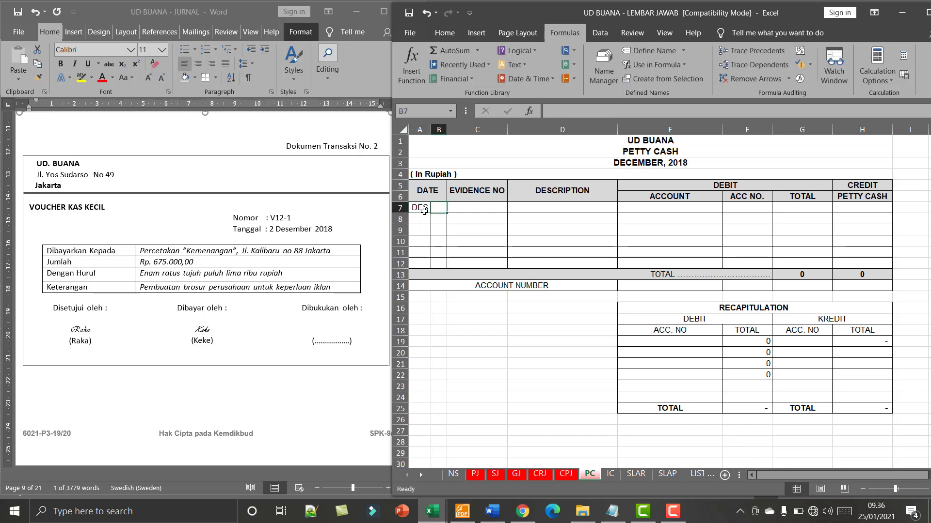
type("2")
key("Tab")
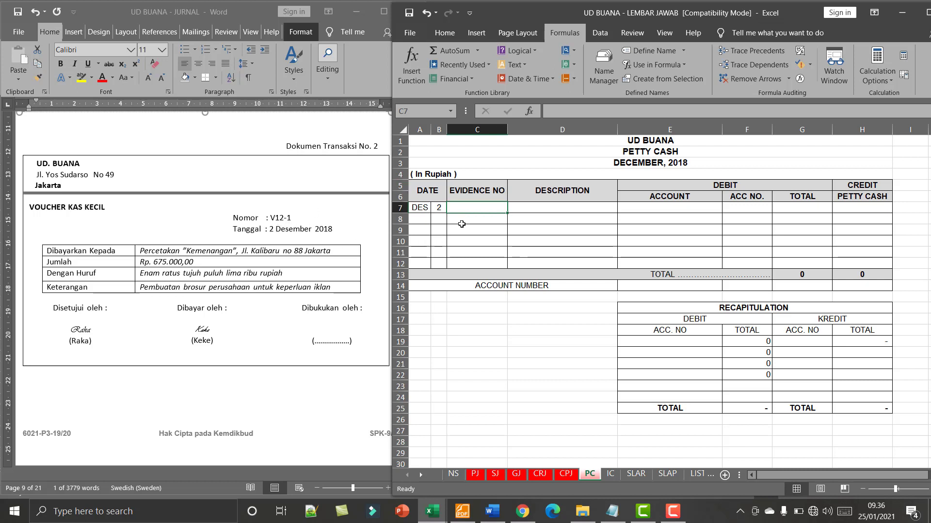
type("V12")
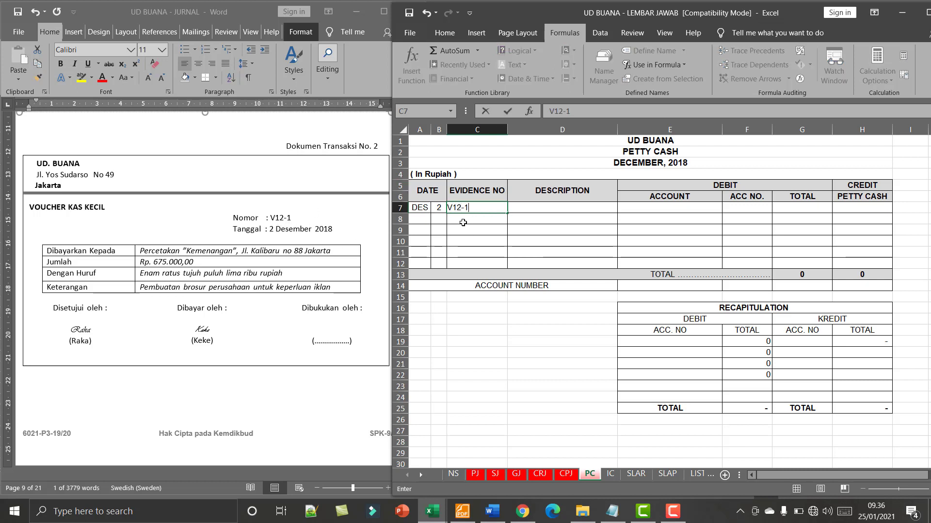
type("-1")
- Copy the voucher's Keterangan text "Pembuatan brosur perusahaan untuk keperluan iklan" from Word into description cell D7, without its source formatting
left_click(542, 210)
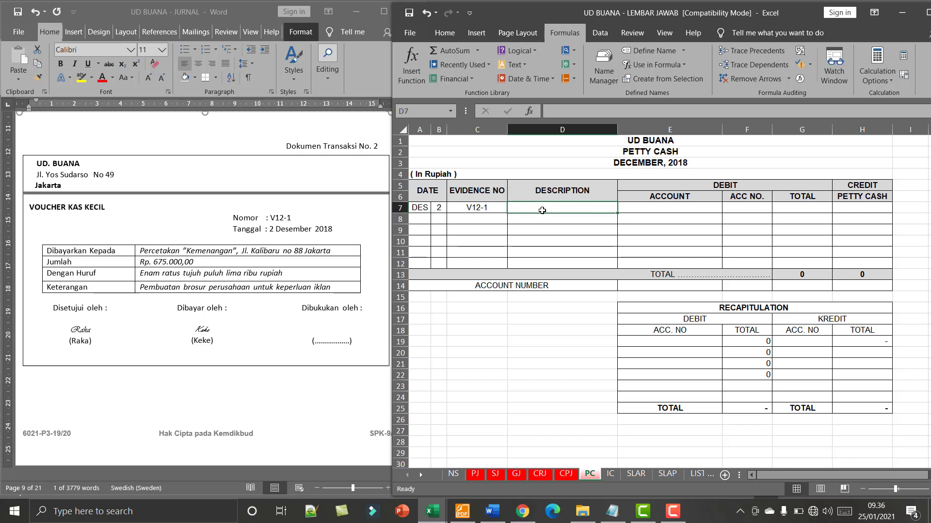
left_click(210, 295)
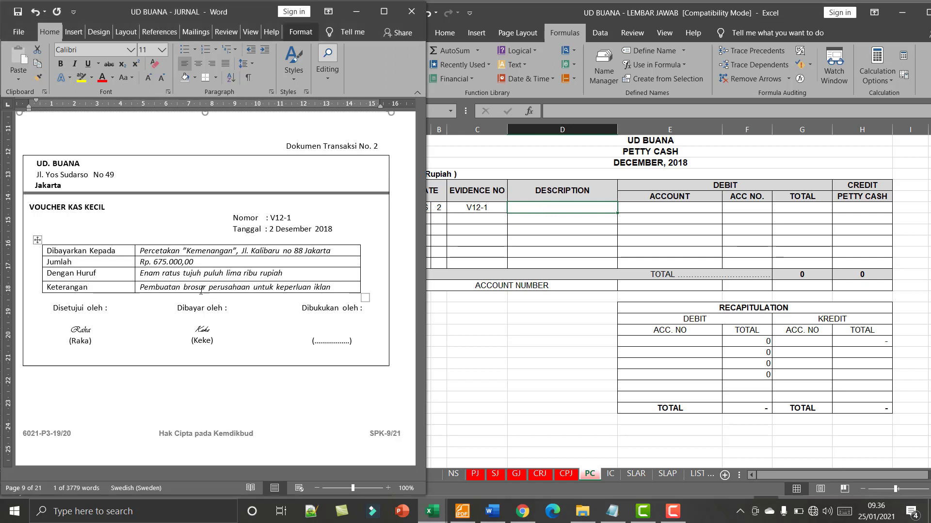
triple_click(140, 286)
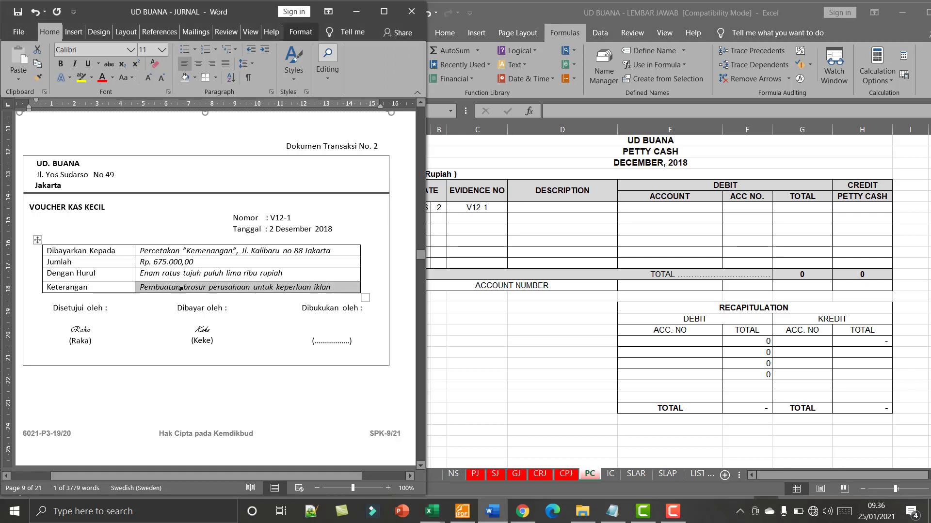
left_click(140, 286)
left_click_drag(140, 287, 329, 287)
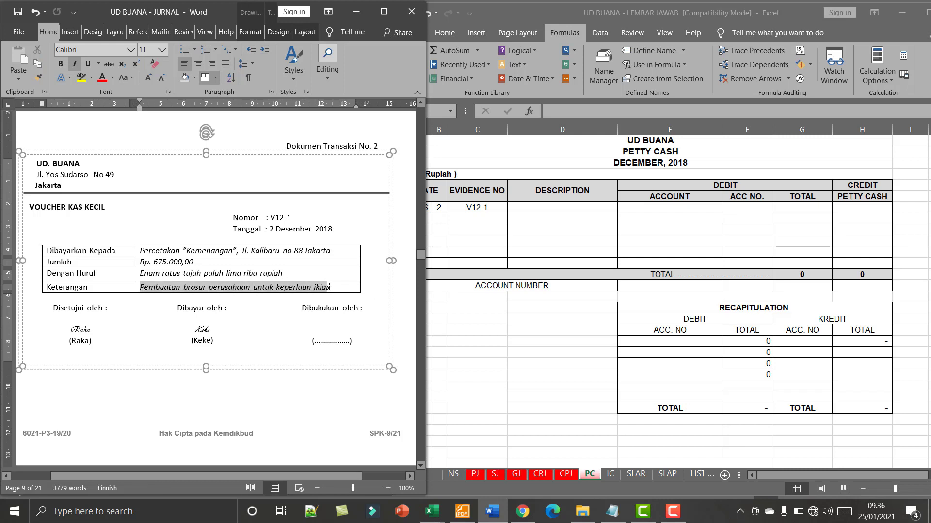
left_click(537, 206)
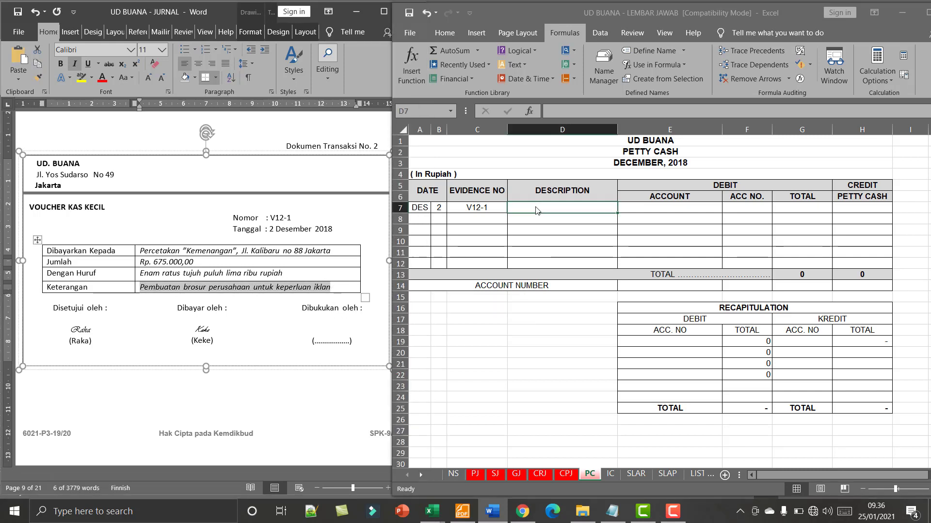
left_click(445, 33)
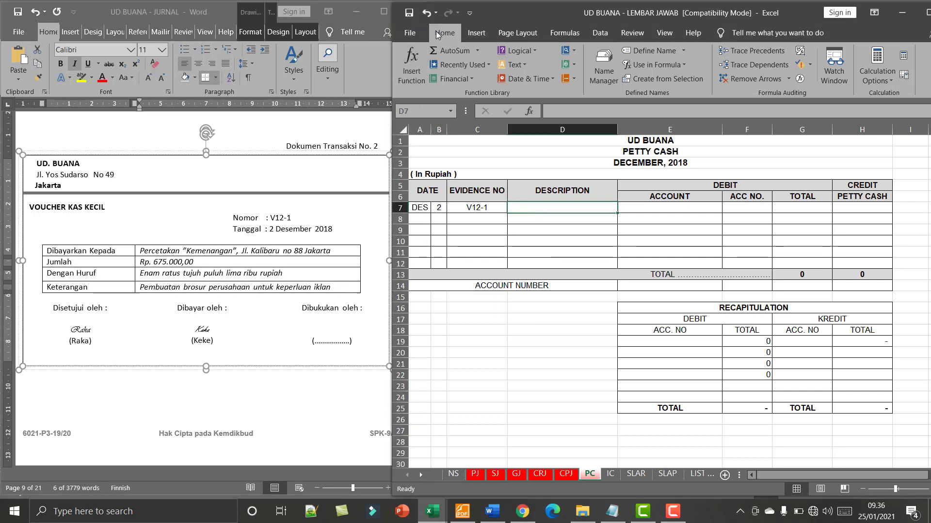
left_click(410, 79)
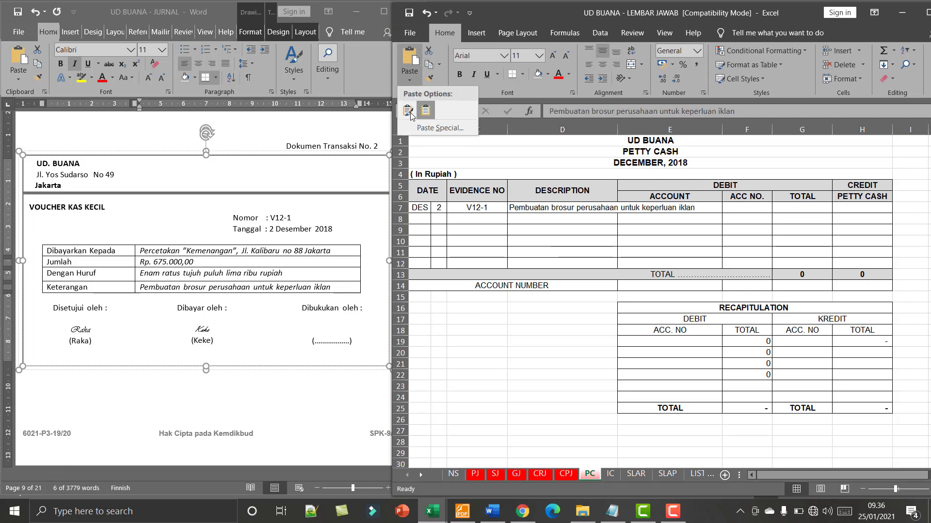
left_click(409, 115)
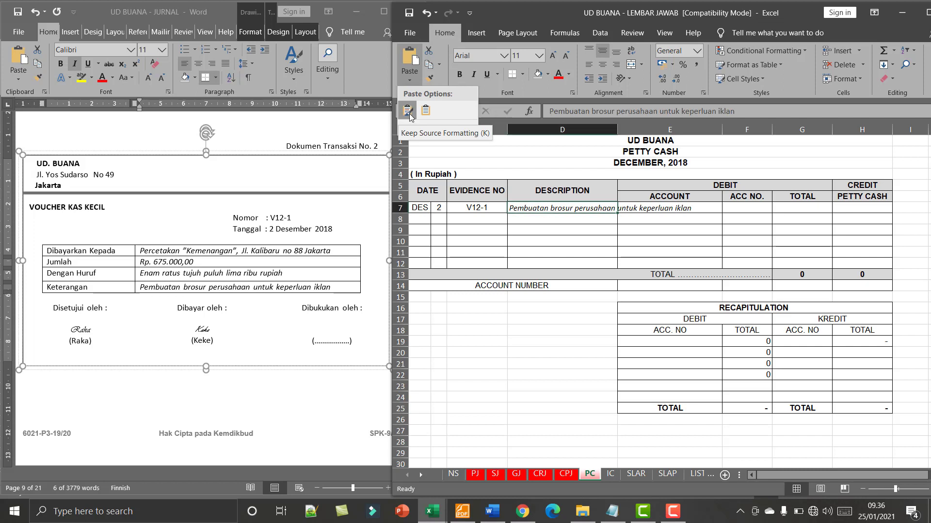
left_click(425, 111)
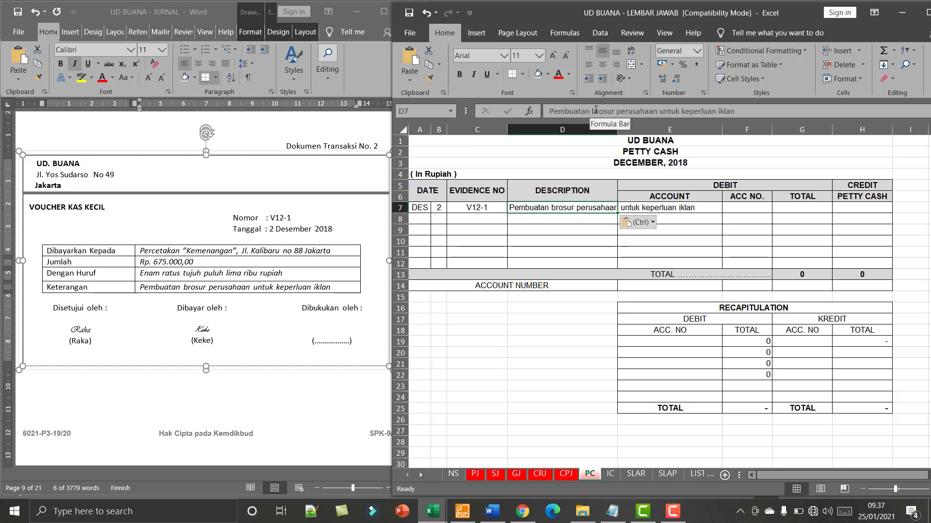
- Shorten the description in D7 to "Pembuatan brosur perusahaan" and widen column D slightly to fit it
left_click_drag(662, 111, 808, 111)
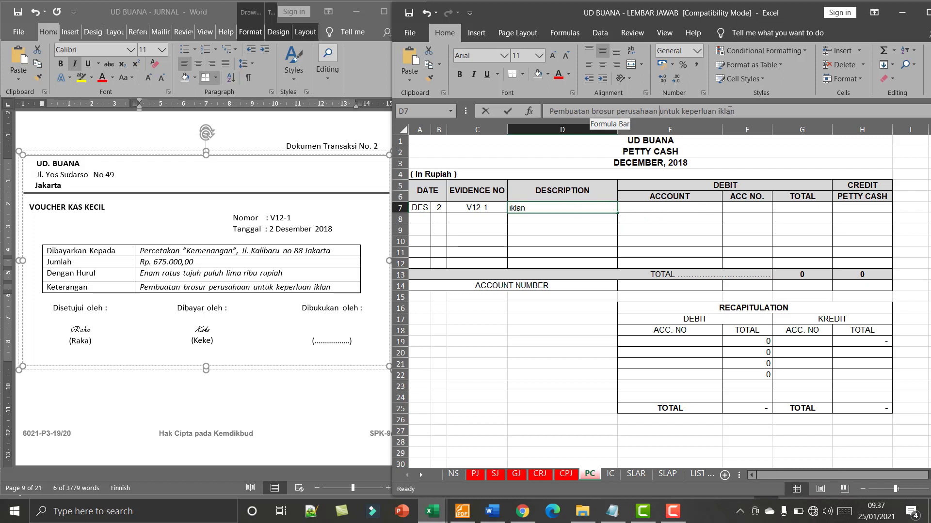
key("Delete")
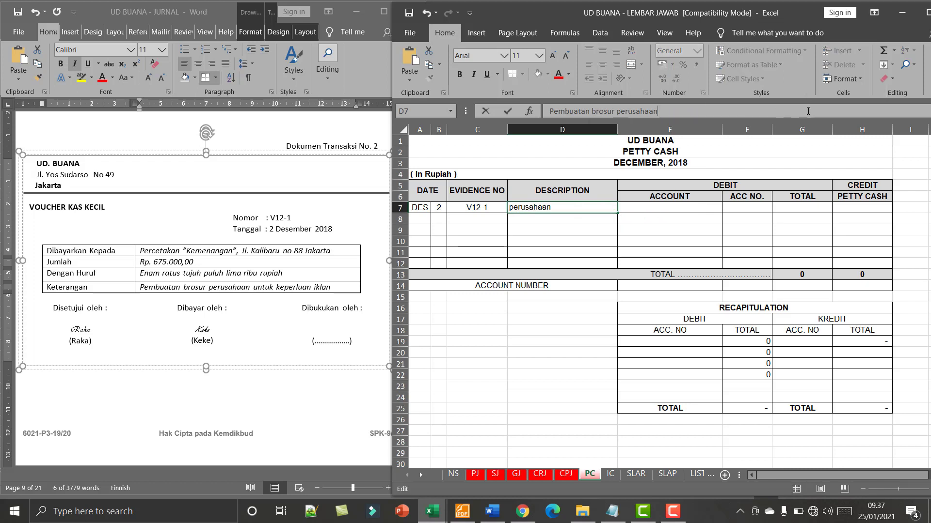
key("Return")
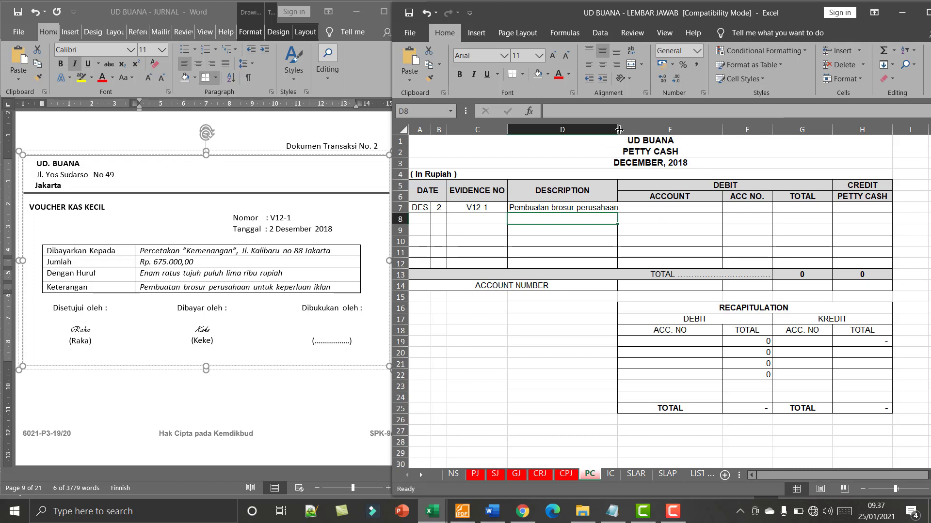
left_click_drag(618, 129, 628, 129)
left_click(568, 328)
- Copy the Advertising Expenses account number 6-1000 from the NS sheet into the debit Acc No. cell F7 of the PC sheet
left_click(699, 207)
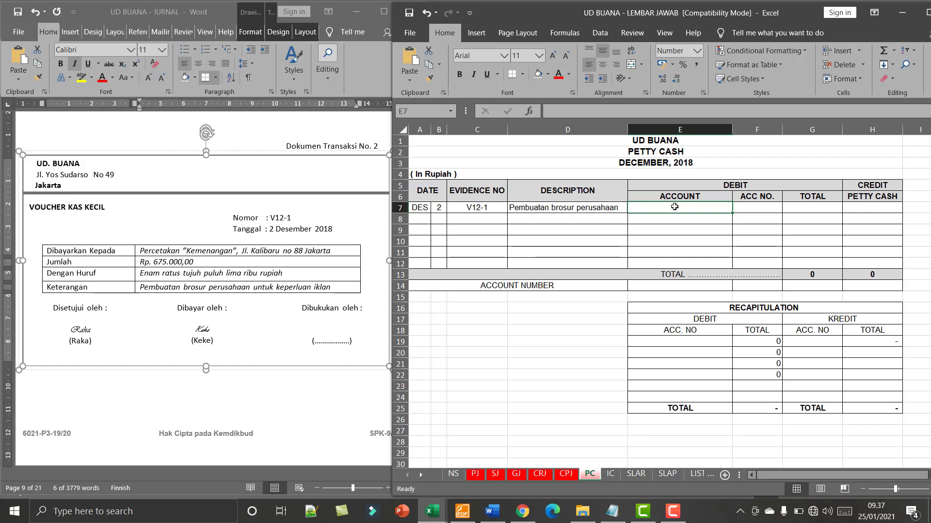
left_click(747, 206)
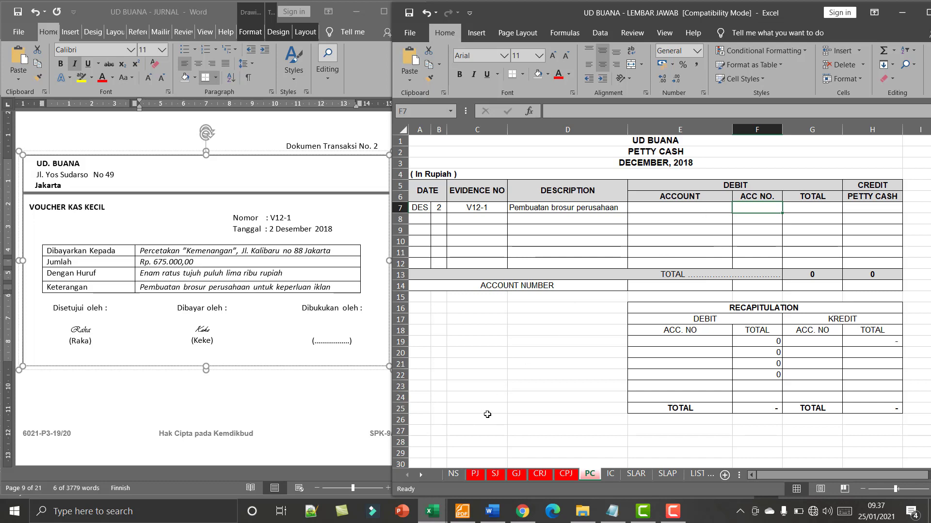
left_click(454, 474)
scroll(513, 378, "down", 1)
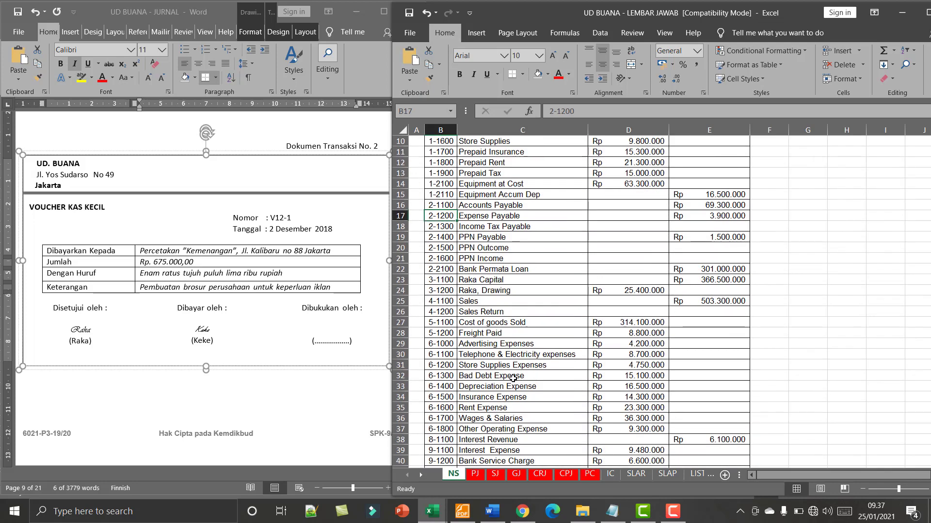
scroll(513, 378, "down", 2)
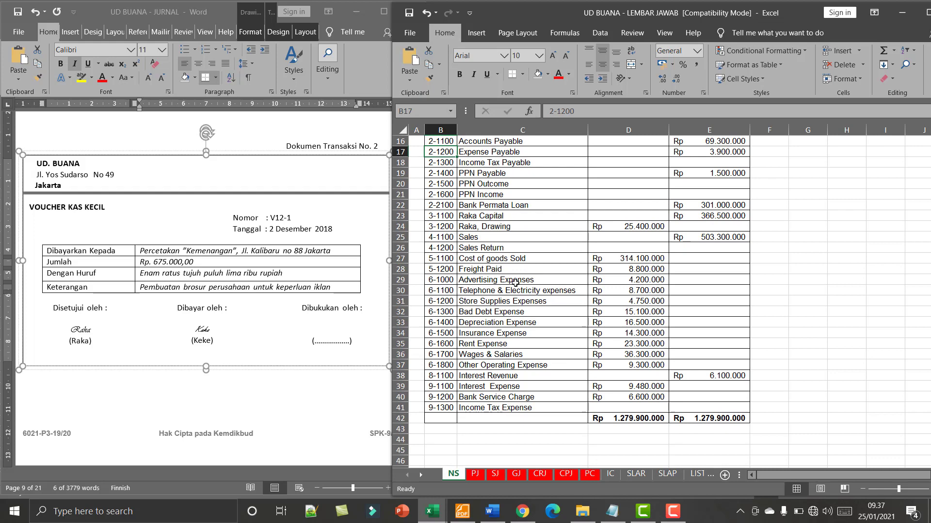
left_click(444, 281)
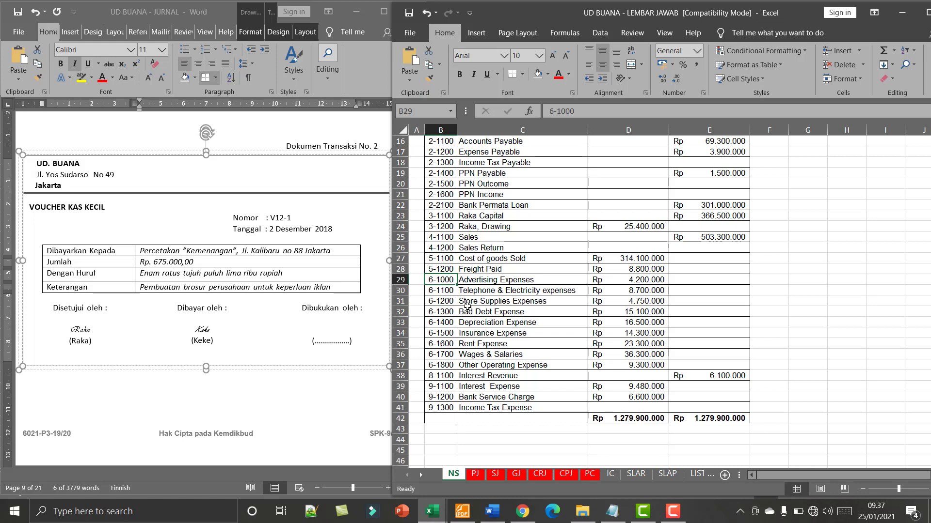
key("ctrl+c")
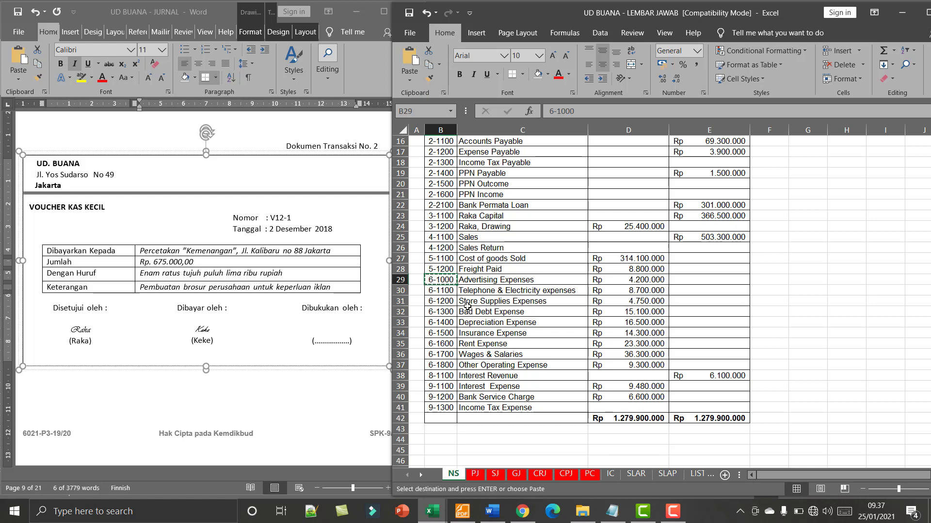
left_click(590, 475)
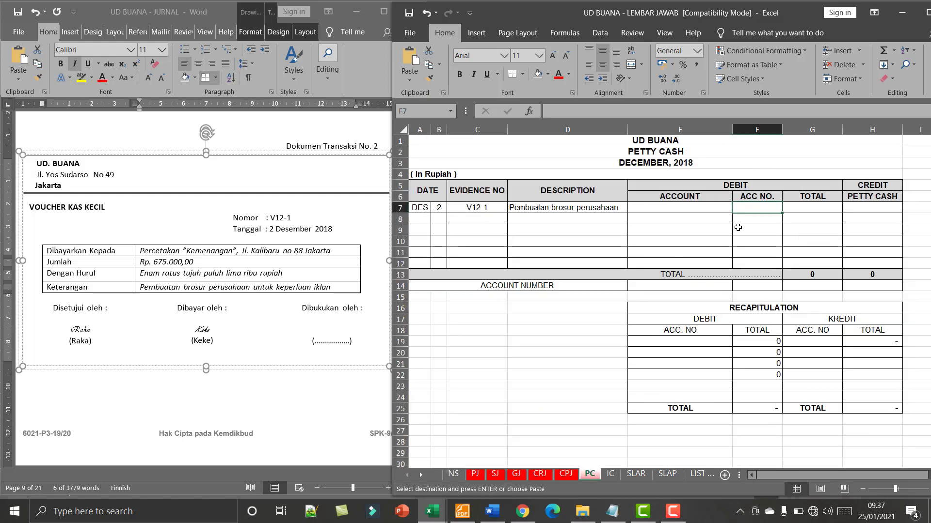
key("ctrl+v")
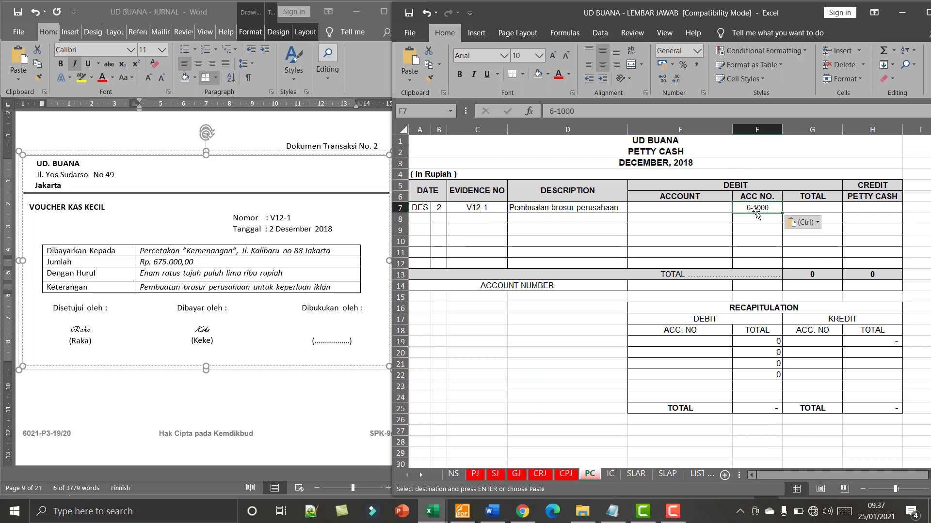
- Fill the debit account name in E7 of the petty cash journal with the formula =VLOOKUP(F7;NS;2)
left_click(706, 211)
type("=V")
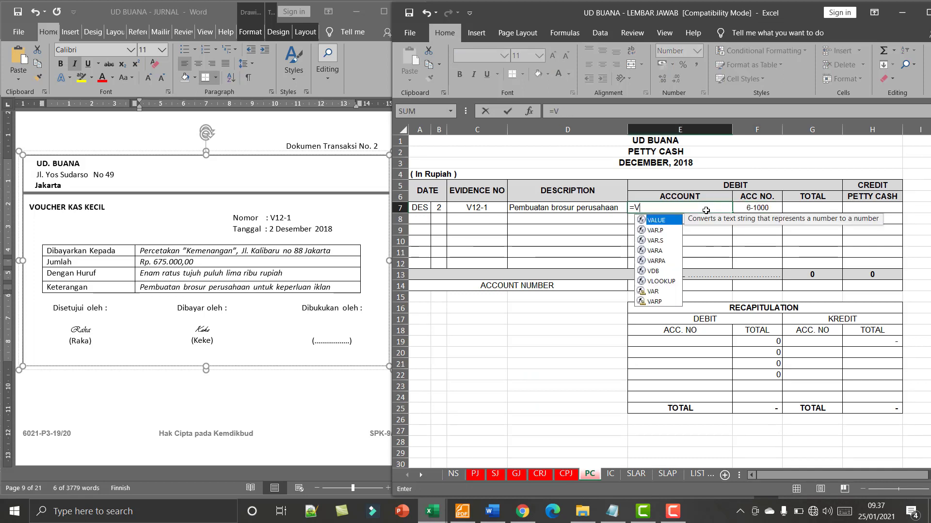
type("L")
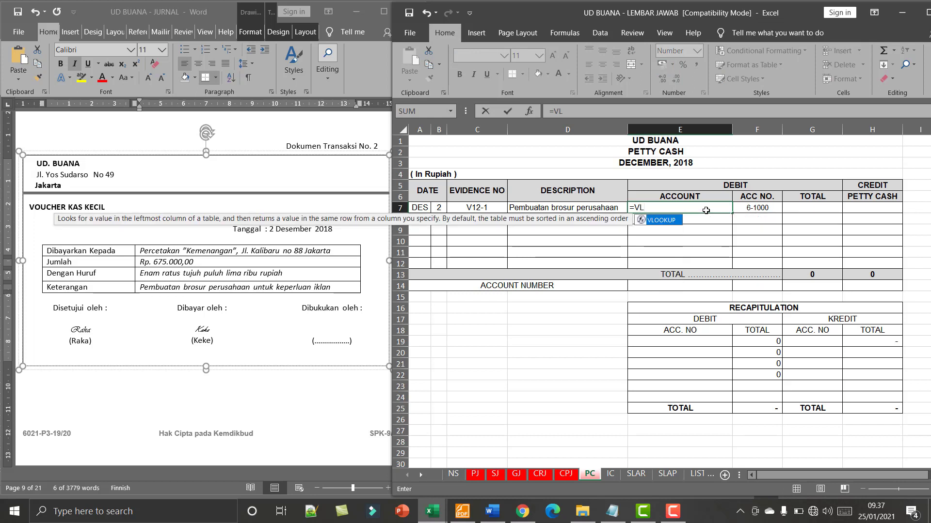
type("OOKUP(")
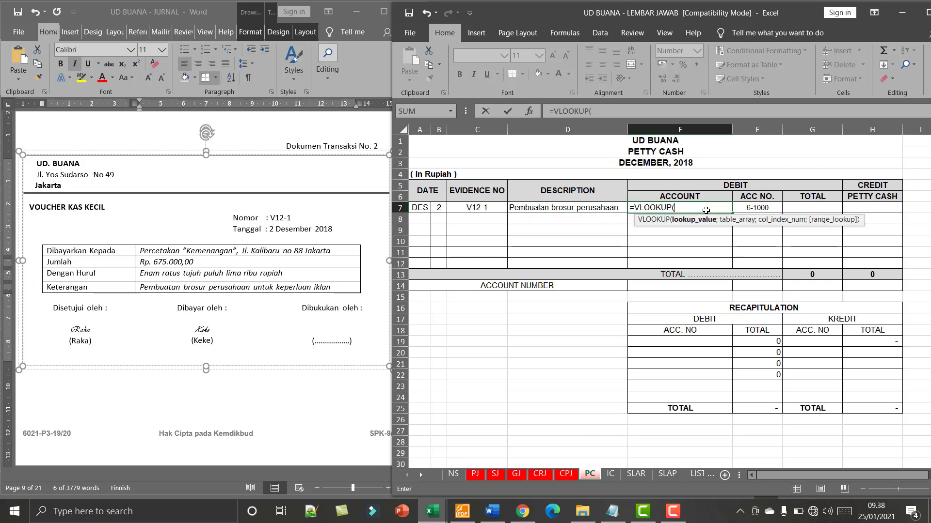
type("NS;")
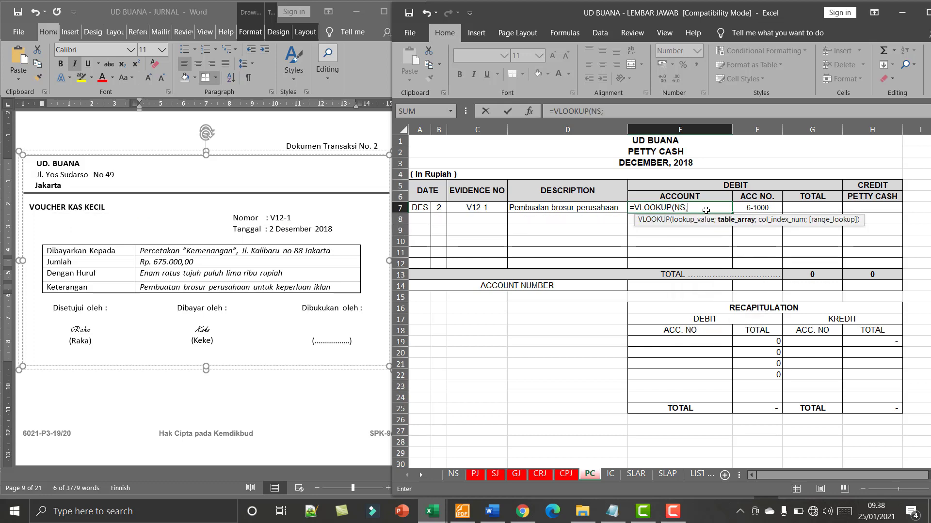
key("BackSpace")
key("BackSpace")
key("BackSpace")
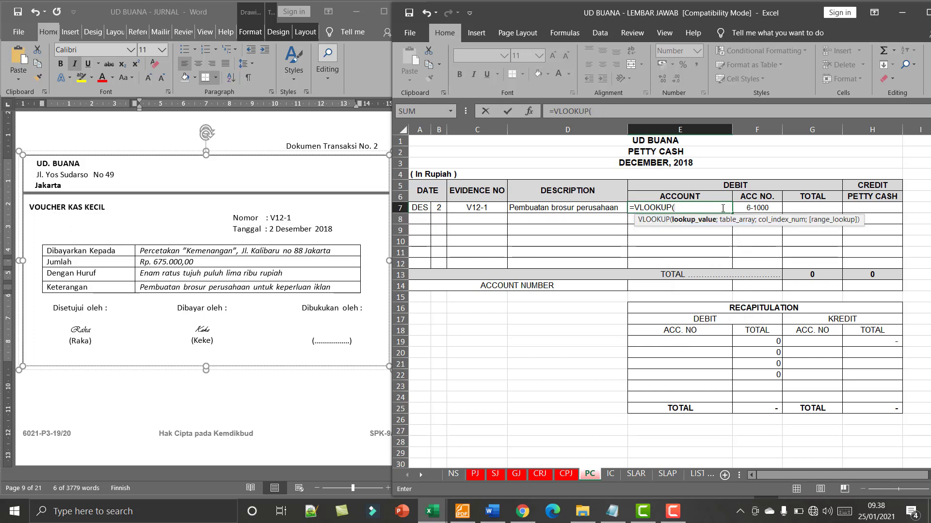
left_click(744, 206)
type(";N")
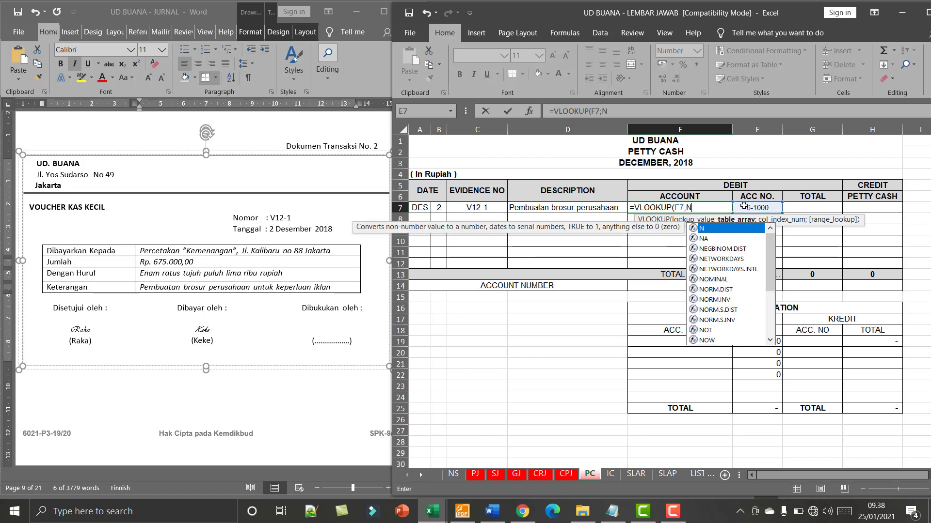
type("S;2")
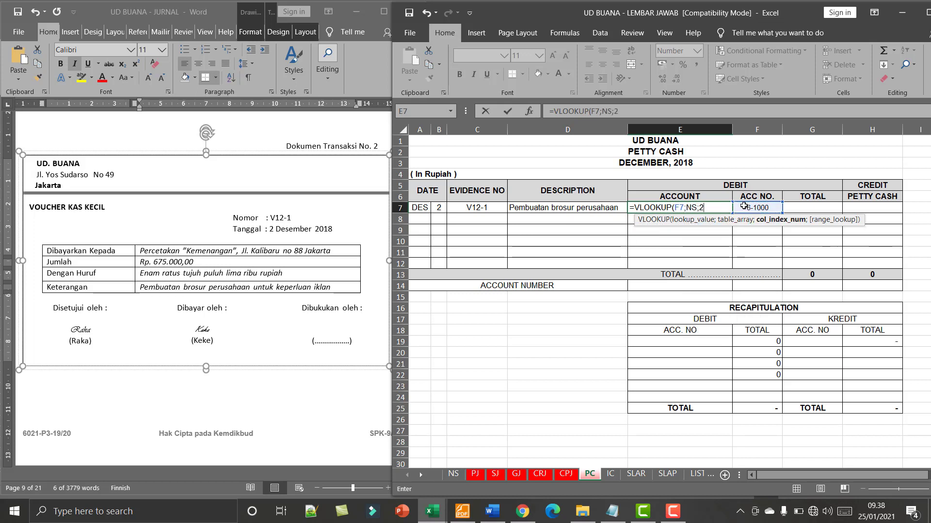
type(")")
key("Return")
- Enter 675000 as both the debit total in G7 and the petty cash credit in H7
left_click(793, 205)
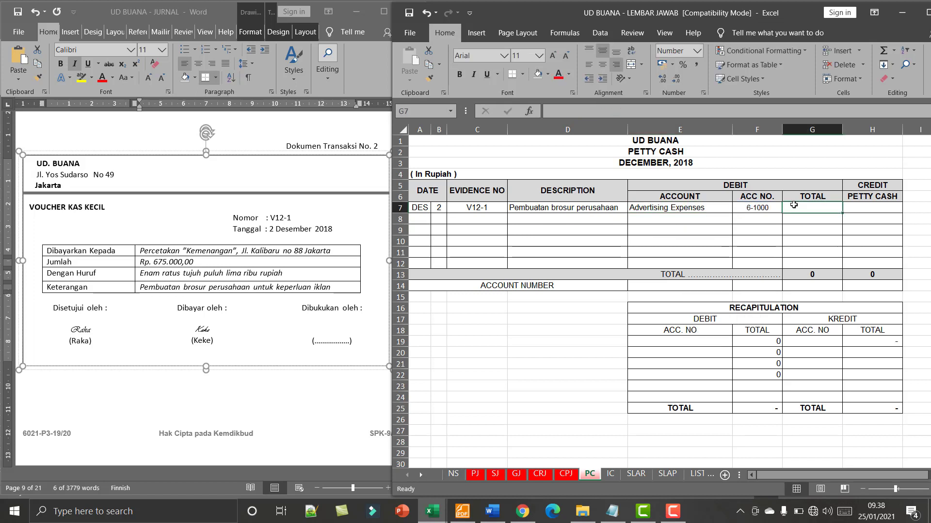
type("675000")
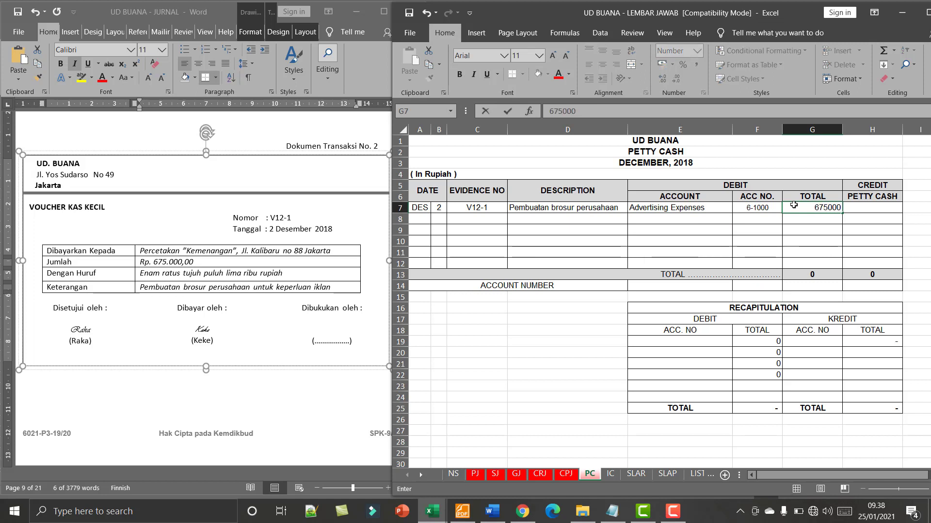
key("Tab")
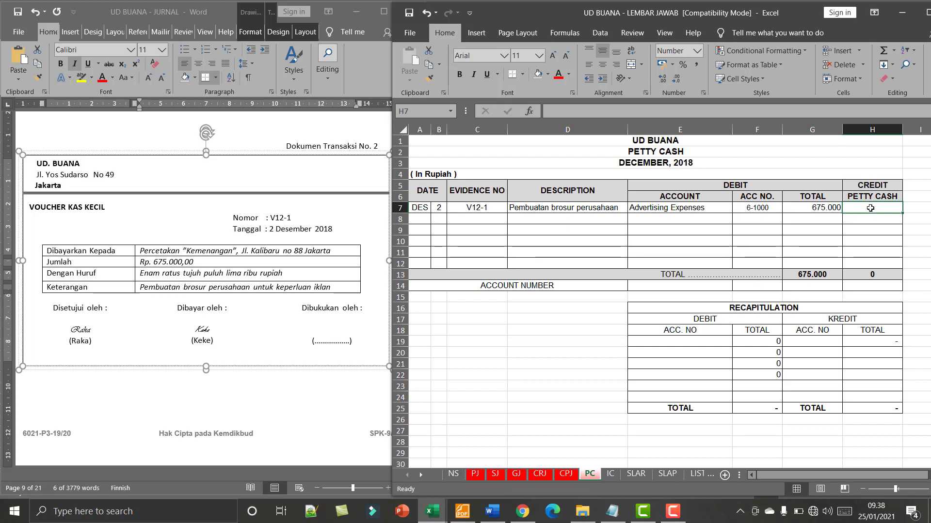
type("6")
type("75.0")
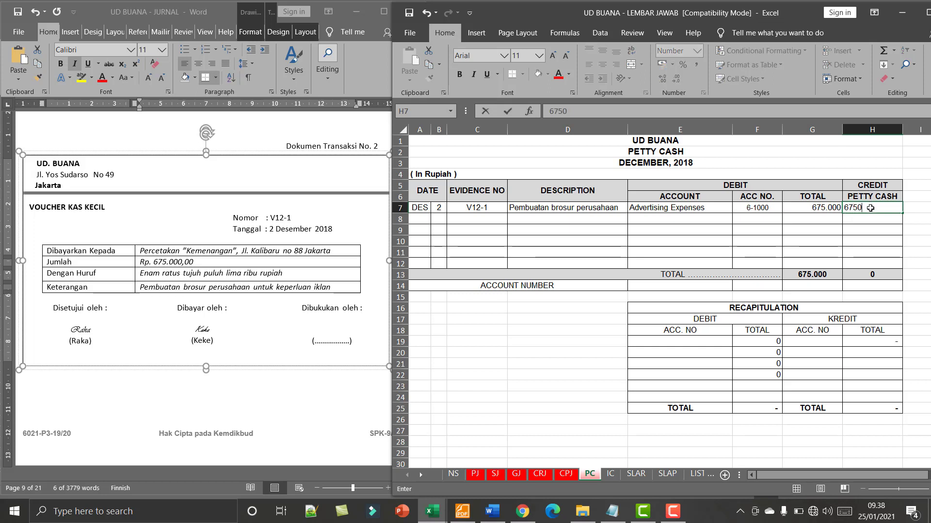
type("00")
key("Return")
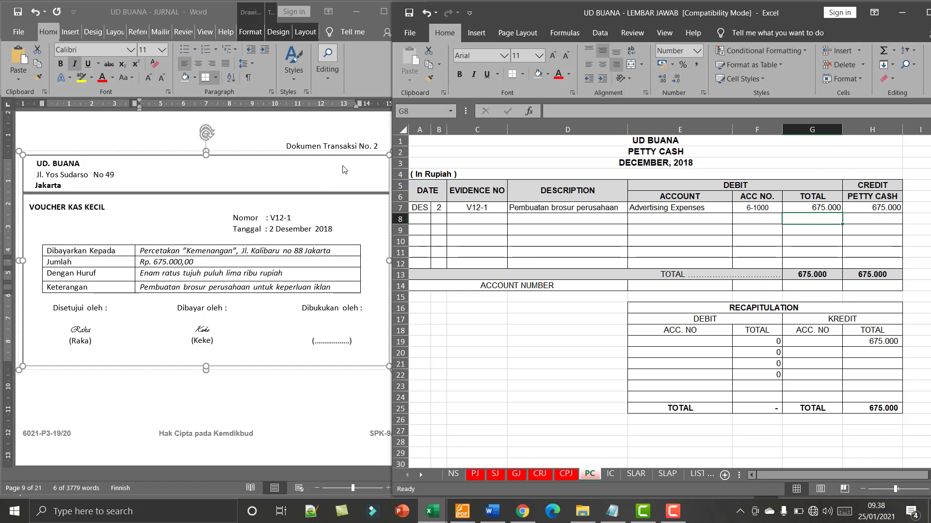
- Bring up Dokumen Transaksi No. 3 (BKM12-1) in Word and open the cash receipt journal sheet CRJ in Excel
left_click(297, 394)
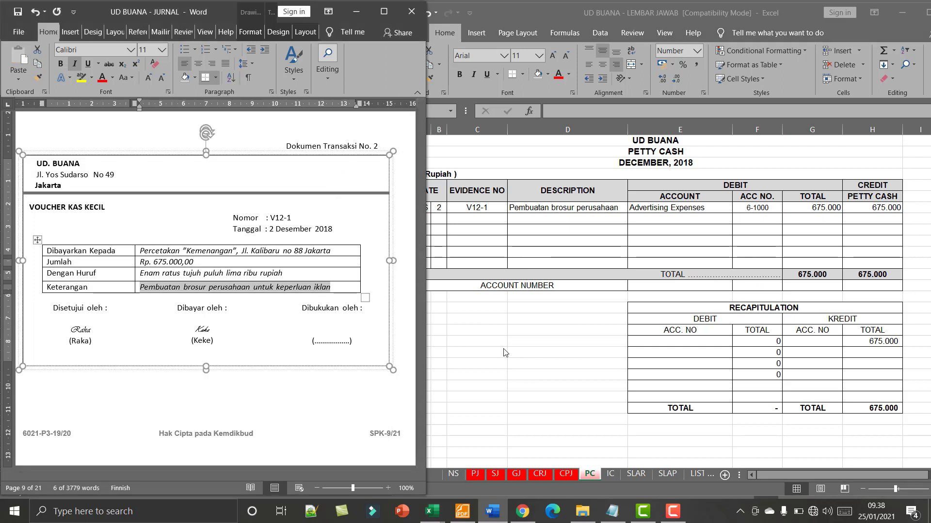
left_click(432, 511)
scroll(292, 387, "down", 1)
scroll(292, 386, "down", 5)
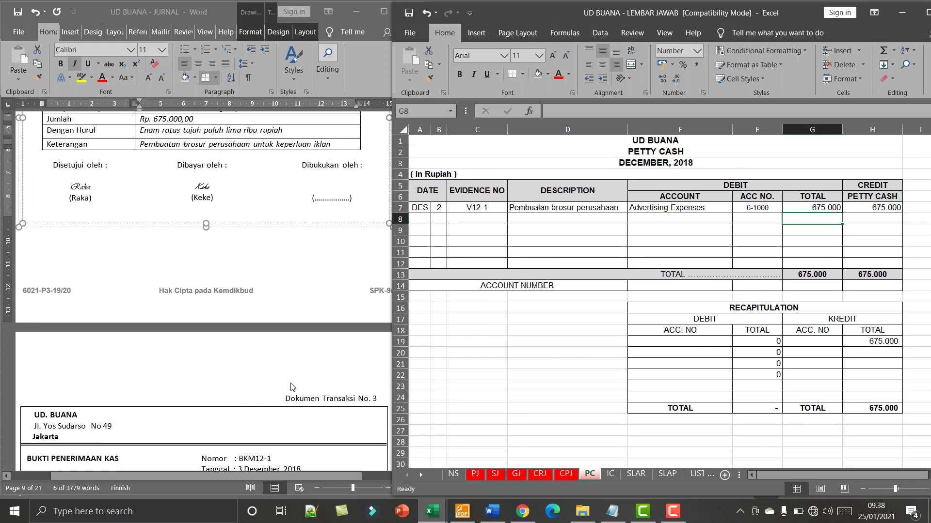
scroll(299, 383, "down", 6)
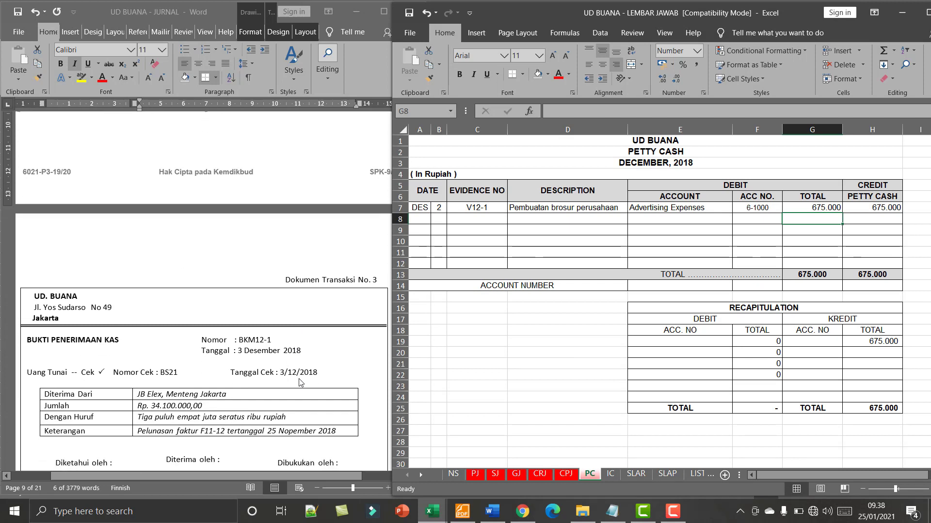
scroll(301, 381, "down", 1)
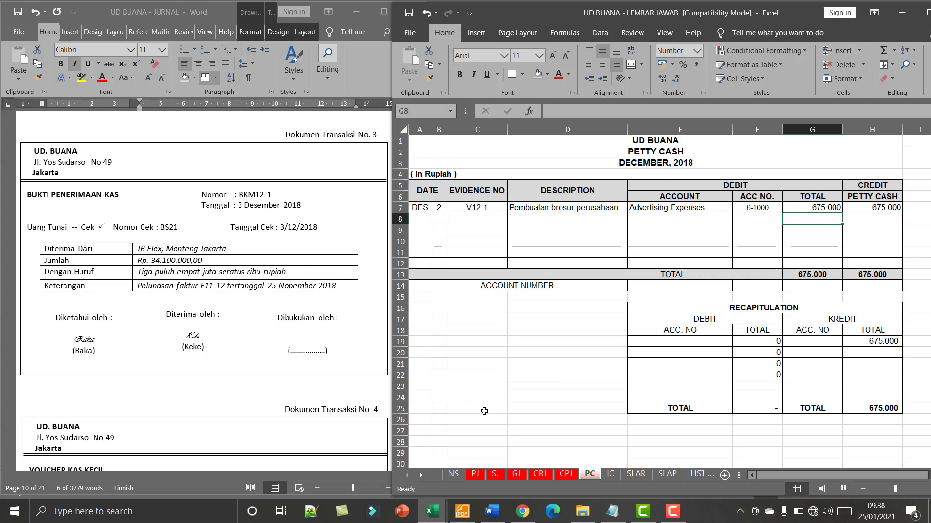
left_click(545, 479)
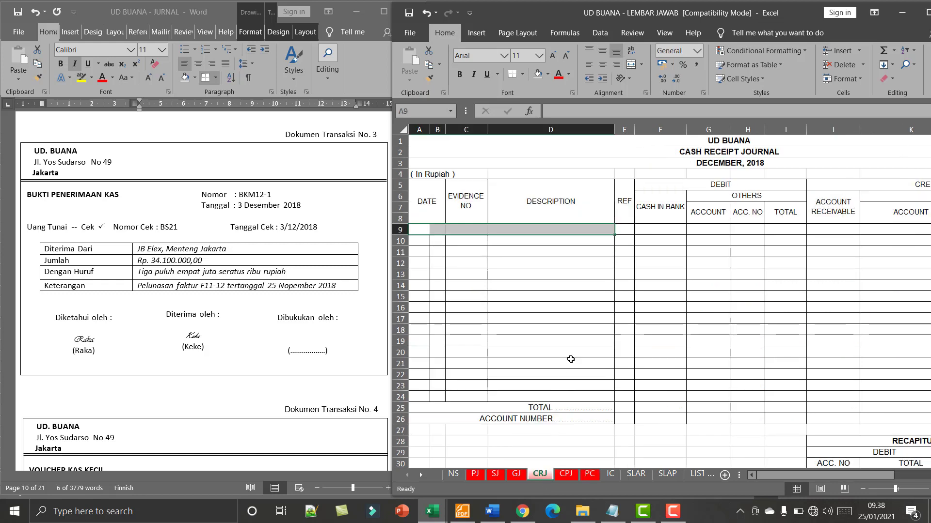
- Apply all borders to cells A9:D9, the first entry row of the cash receipt journal
left_click_drag(420, 230, 562, 227)
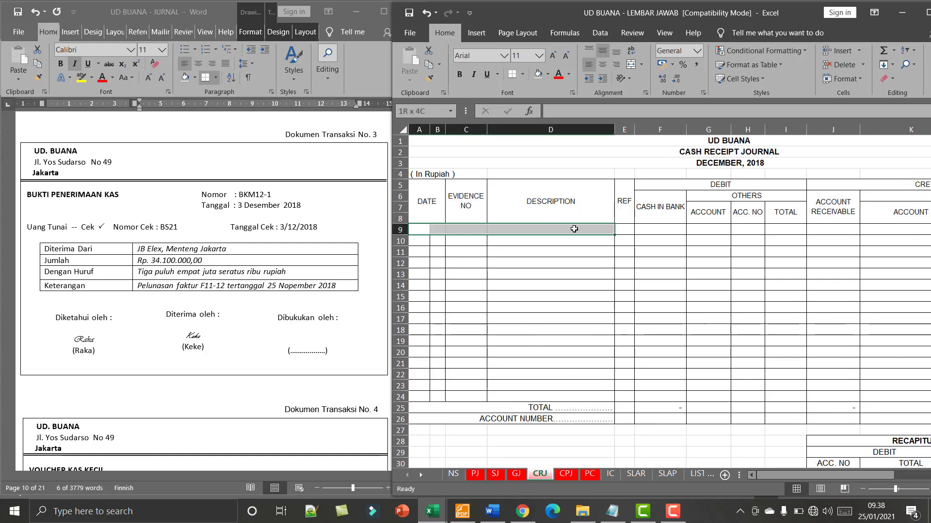
left_click(522, 74)
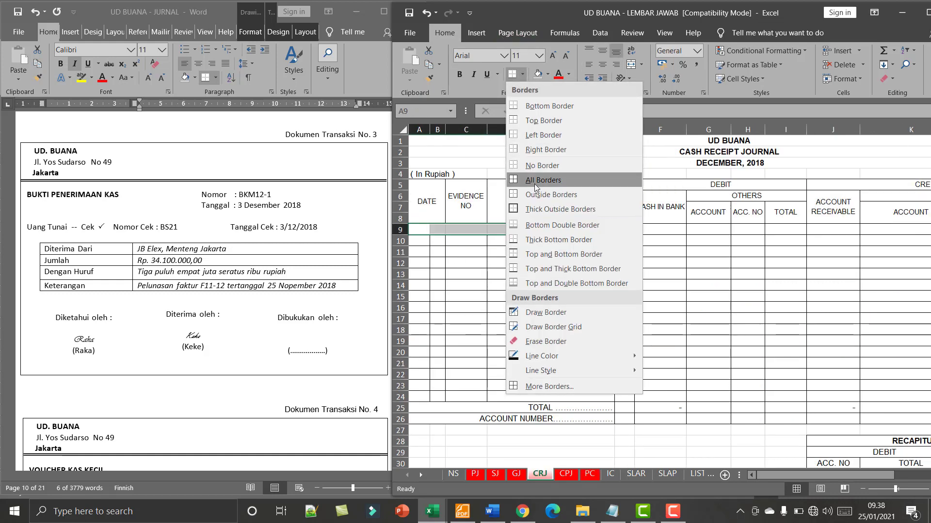
left_click(533, 179)
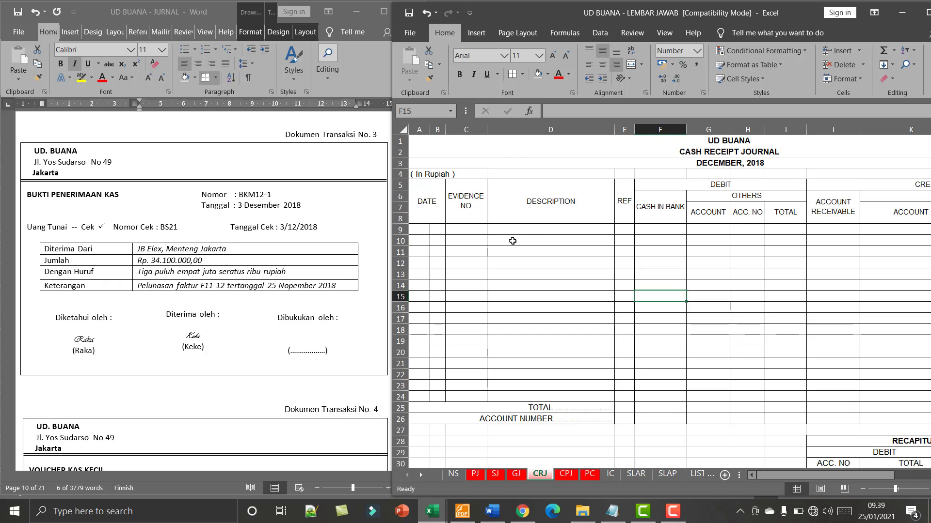
- Enter the date DES 3 and evidence number BKM12-1 in row 9 of the cash receipt journal
left_click(427, 228)
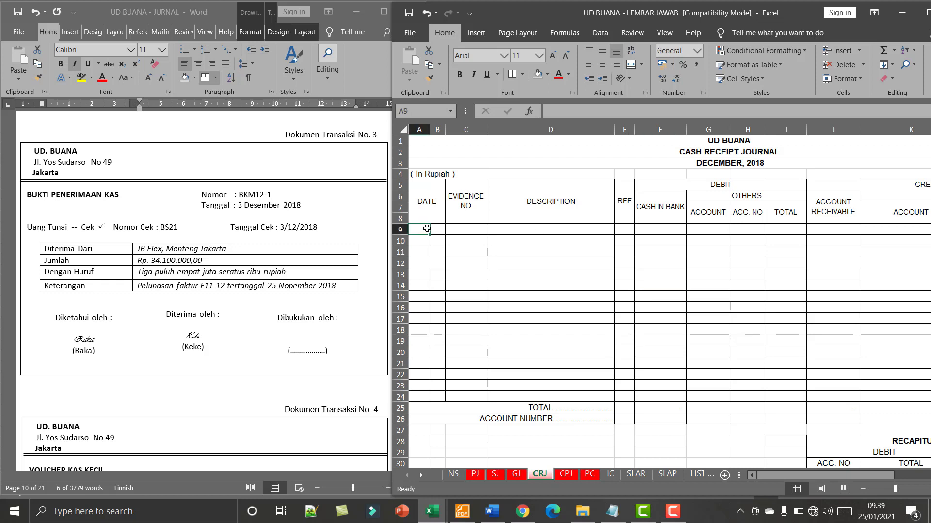
type("DE")
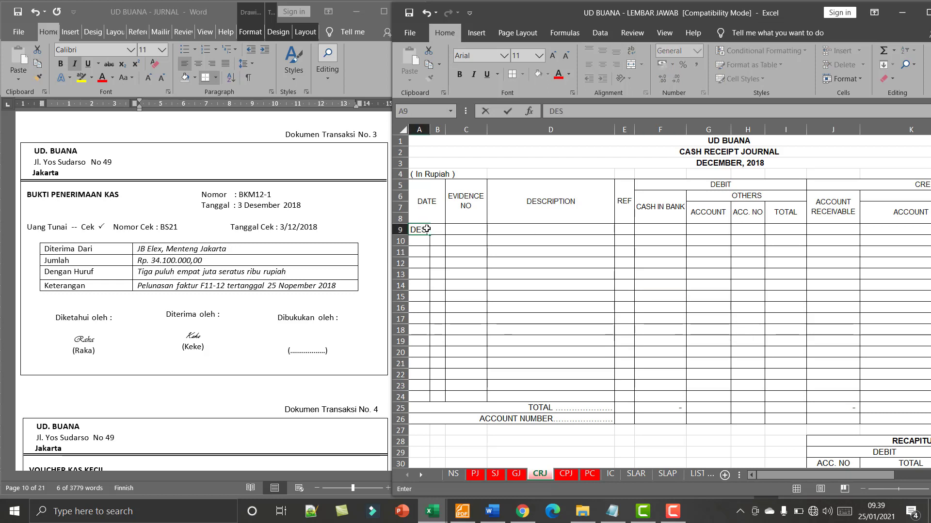
type("S")
key("Tab")
type("3")
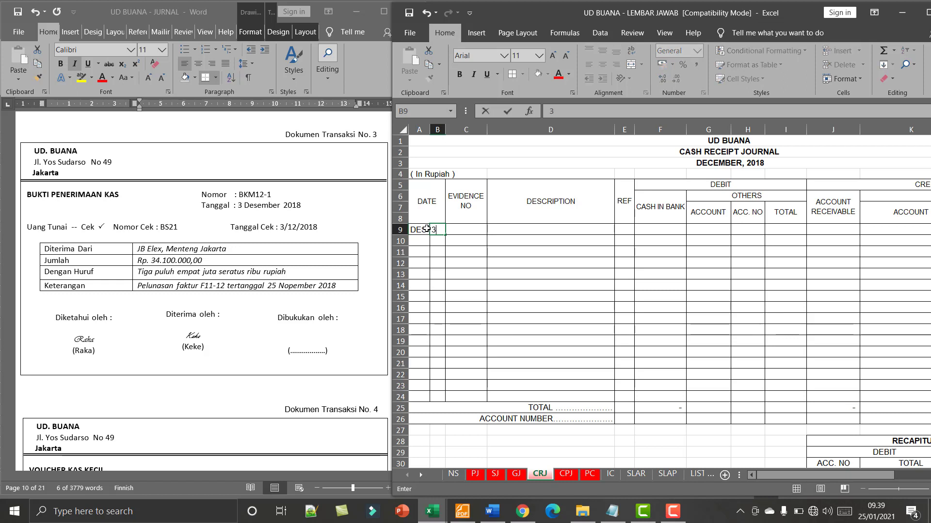
key("Tab")
type("BK")
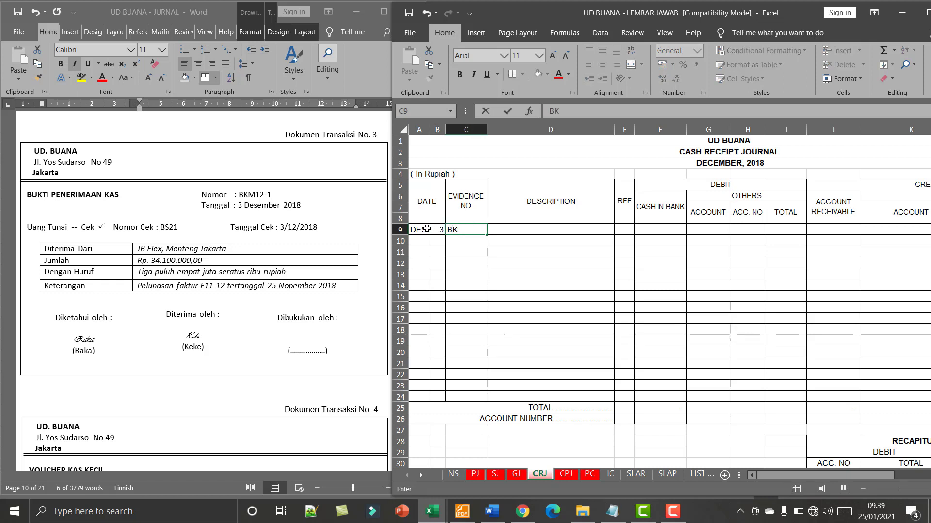
type("M12-1")
- Enter JB ELEX as the description in D9 of the cash receipt journal
left_click(532, 229)
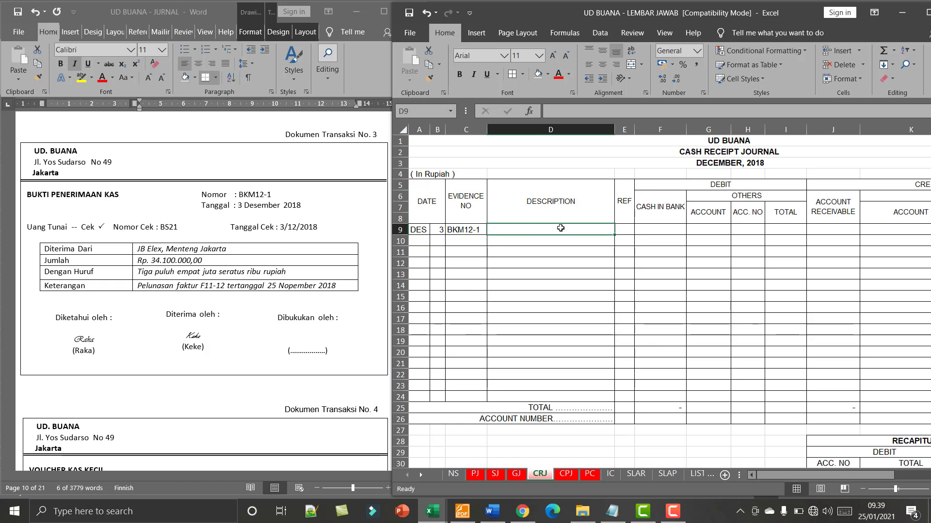
type("JB E")
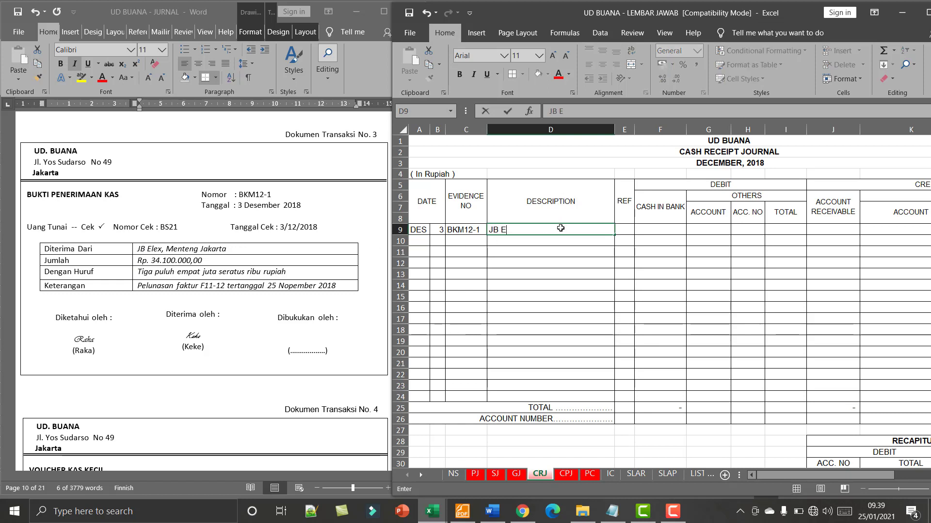
type("LEX")
key("Tab")
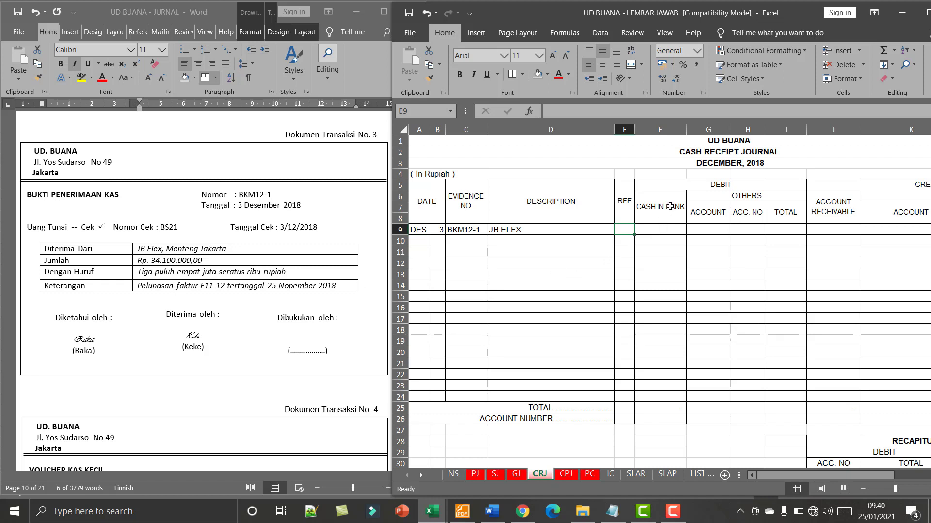
- Enter 34100000 as the Cash in Bank debit in F9 and as the Account Receivable credit in J9
left_click(669, 208)
left_click(670, 230)
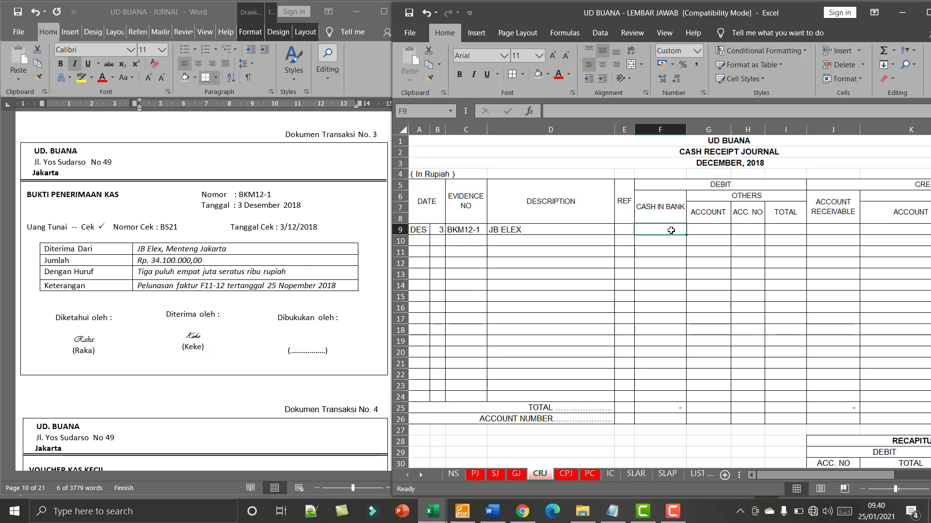
type("34100000")
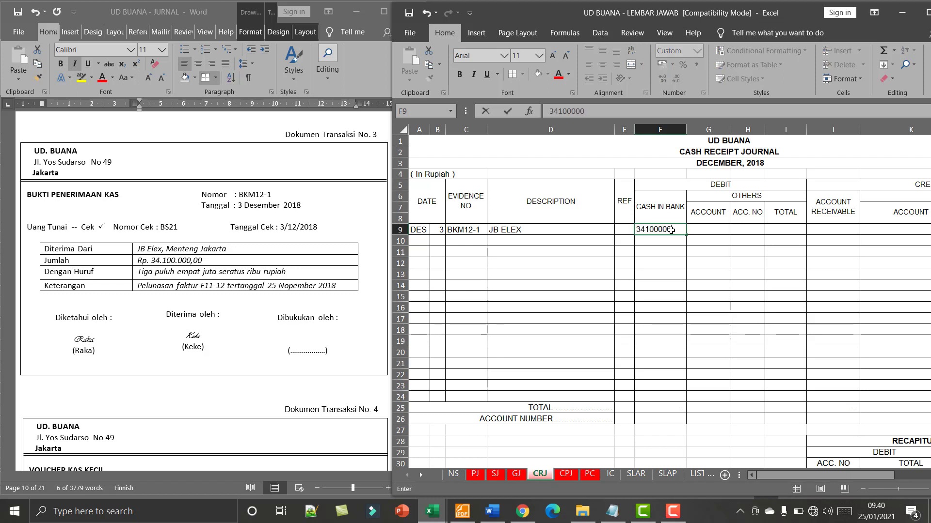
key("Return")
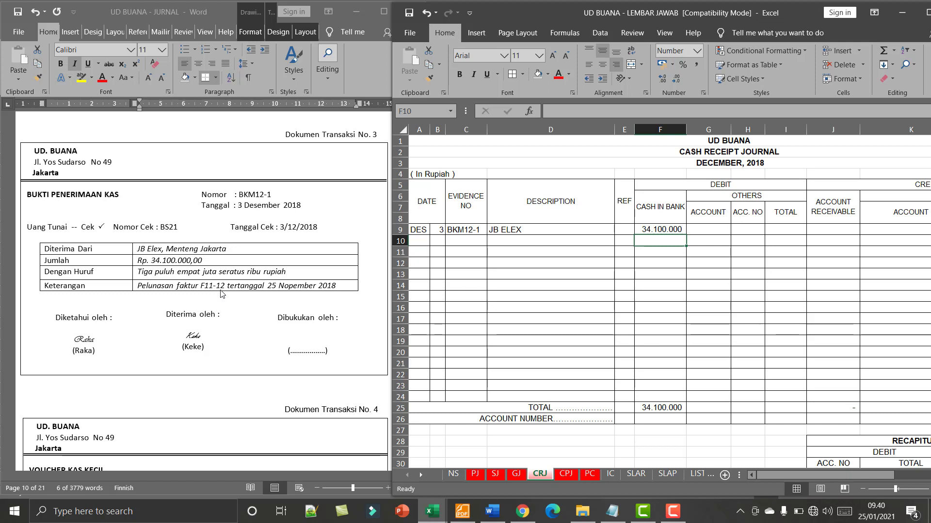
left_click(839, 230)
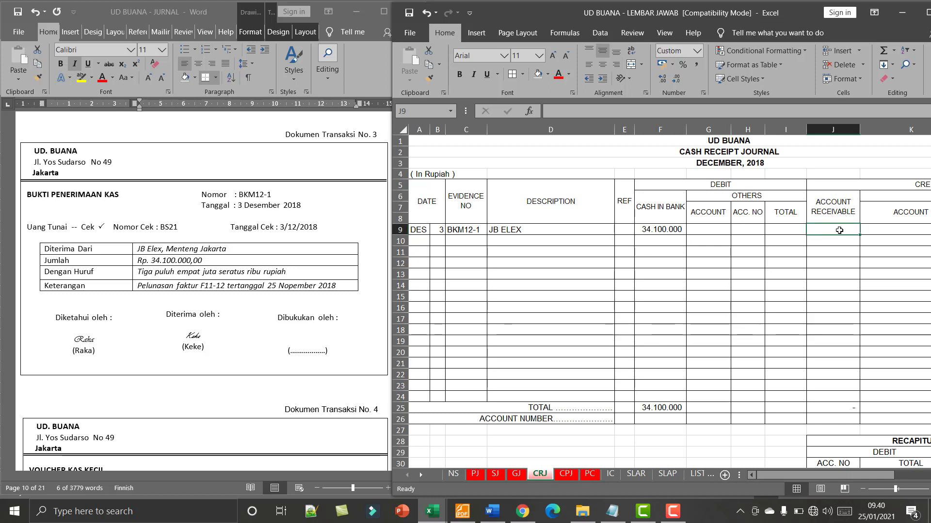
type("34")
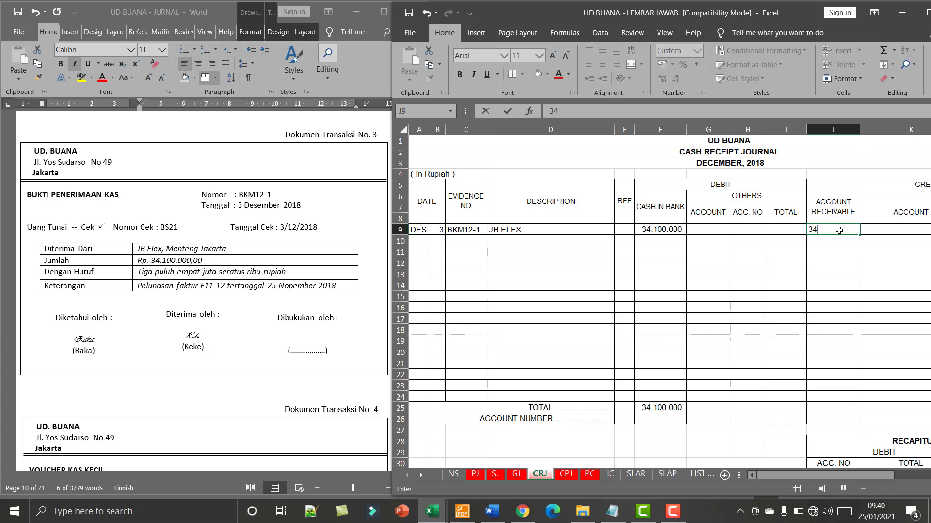
type("100000")
key("Return")
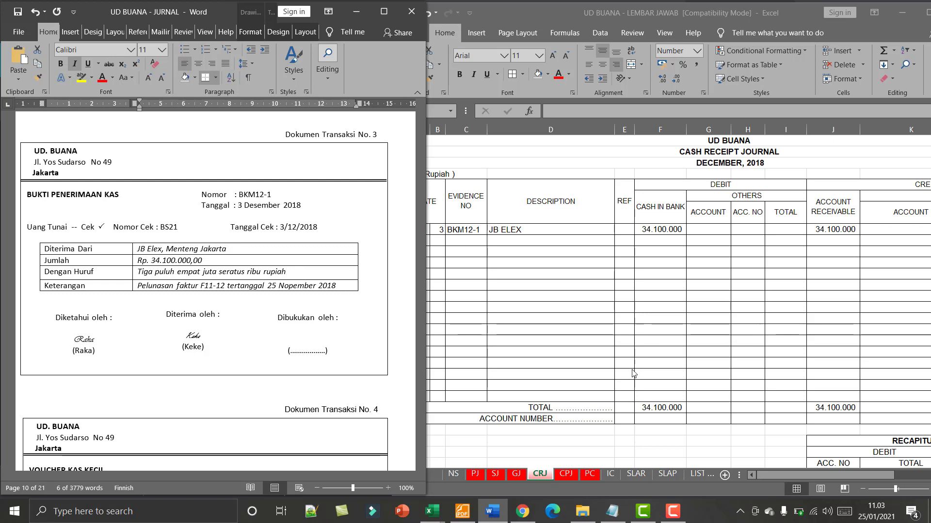
- Enter day 3 in B10 of JB ELEX's account on the SLAR receivable subsidiary ledger sheet
left_click(636, 474)
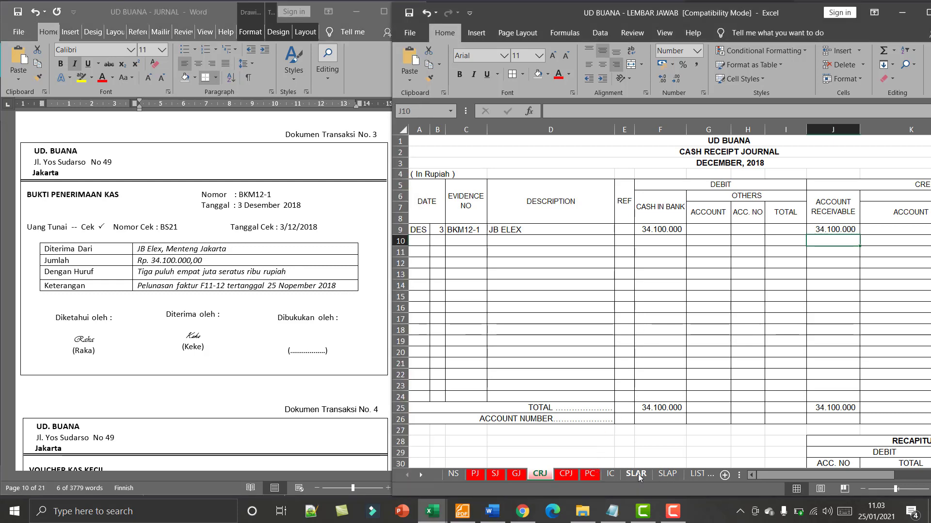
scroll(621, 342, "up", 3)
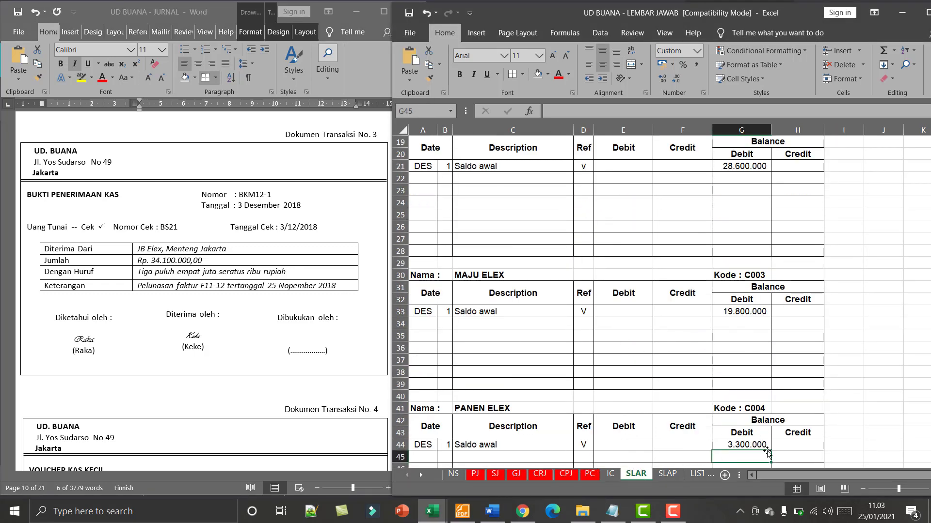
scroll(674, 331, "up", 6)
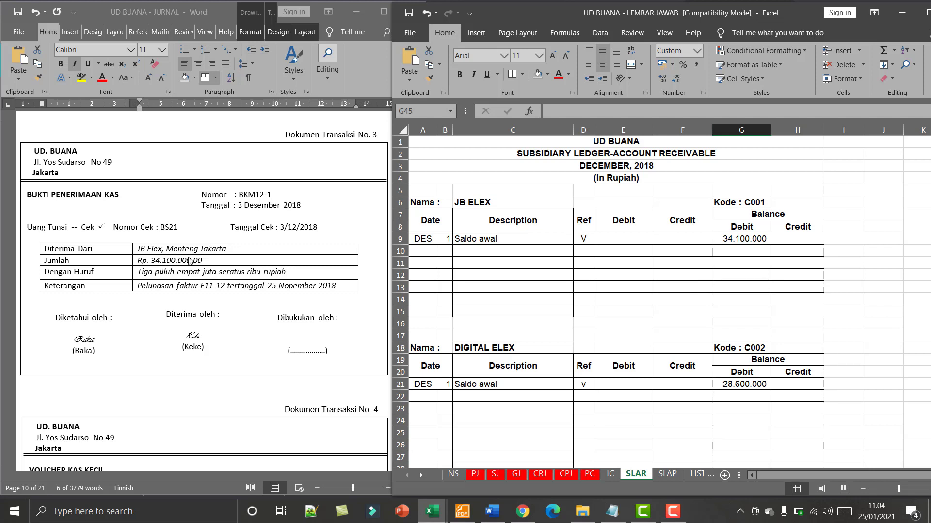
left_click(481, 248)
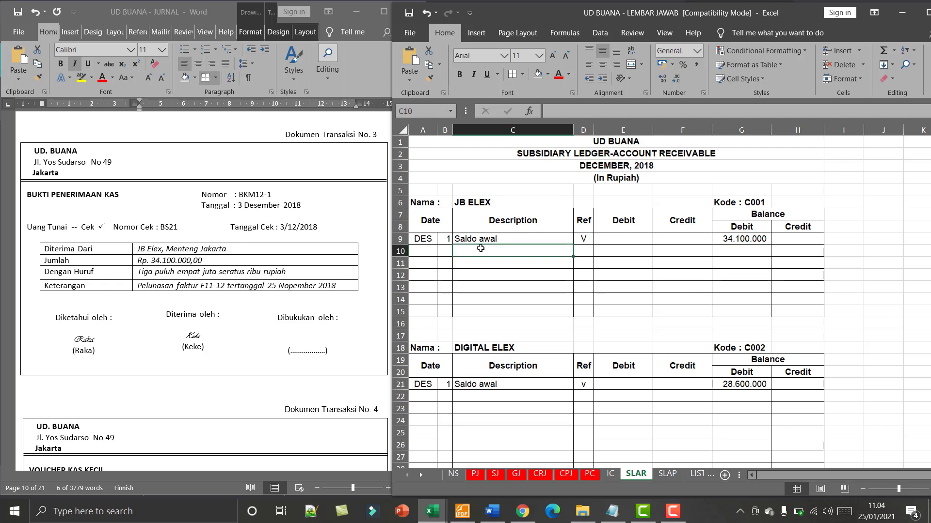
left_click(444, 250)
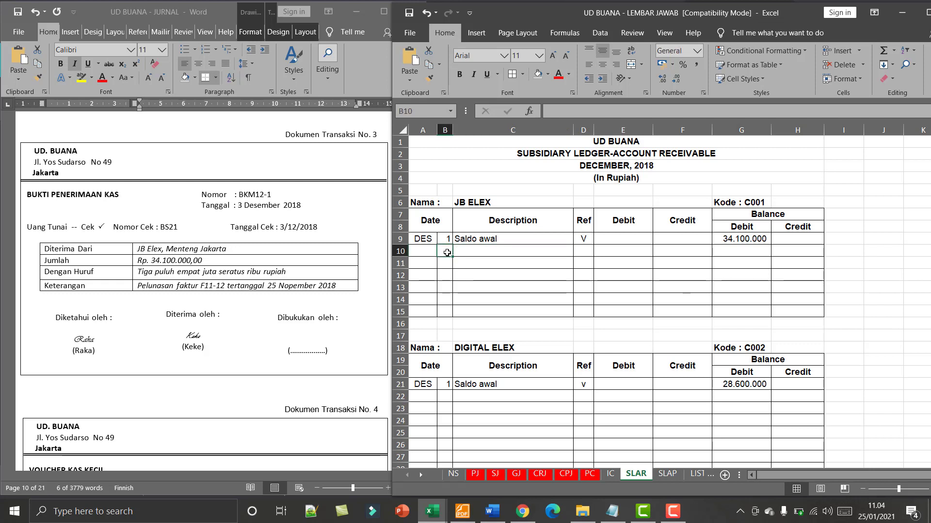
type("3")
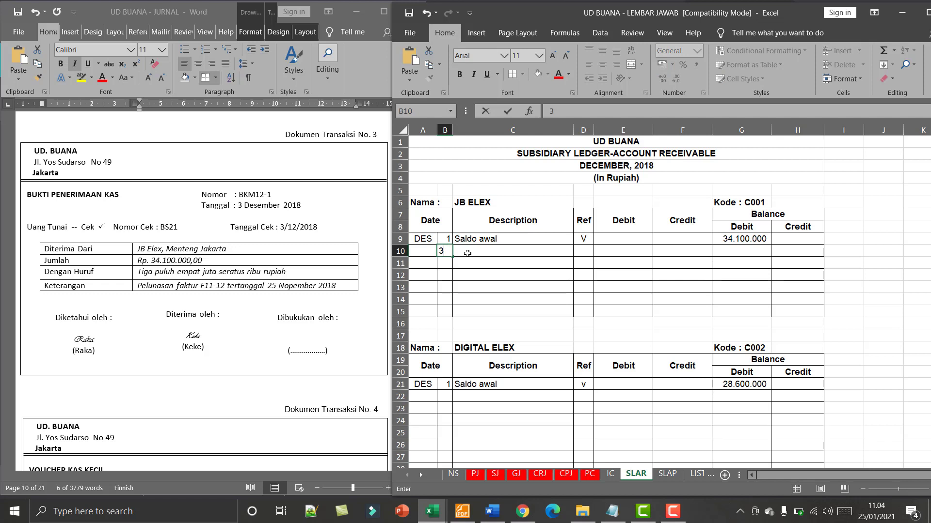
left_click(467, 254)
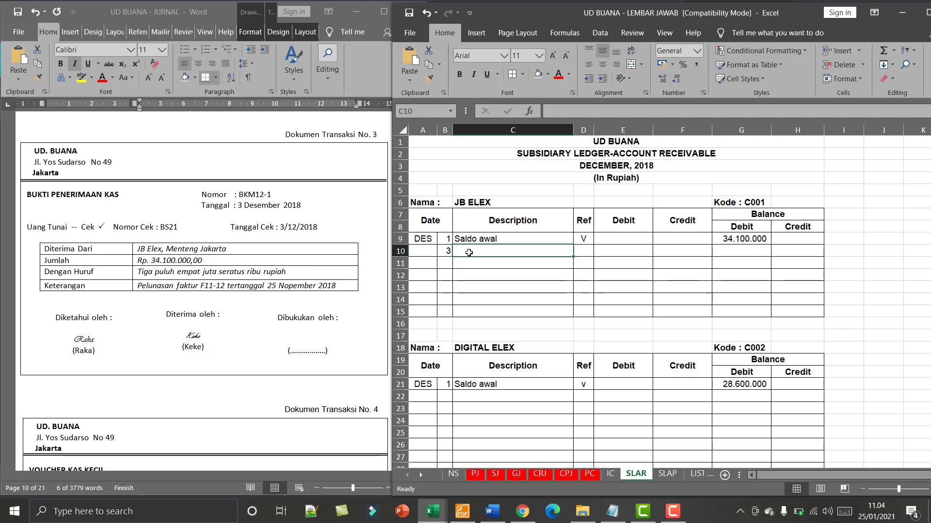
type("Pe")
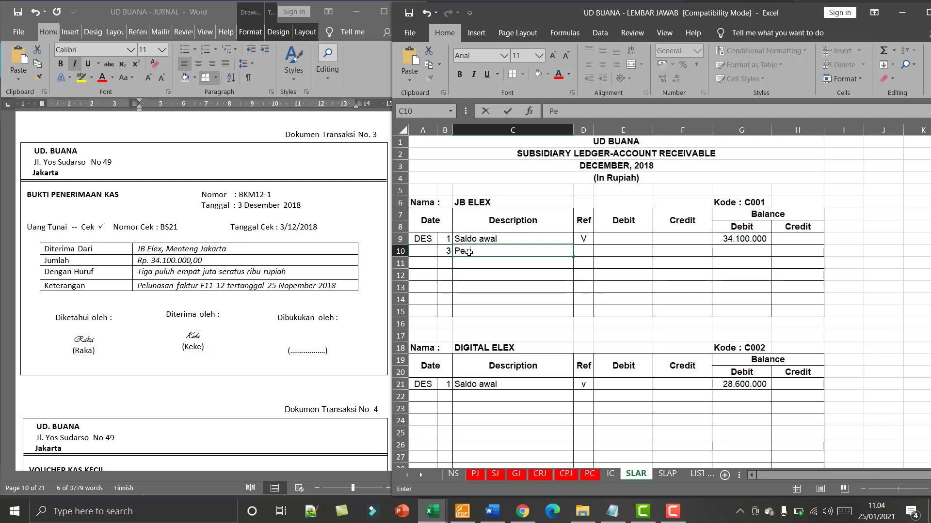
type("nerimaan kas")
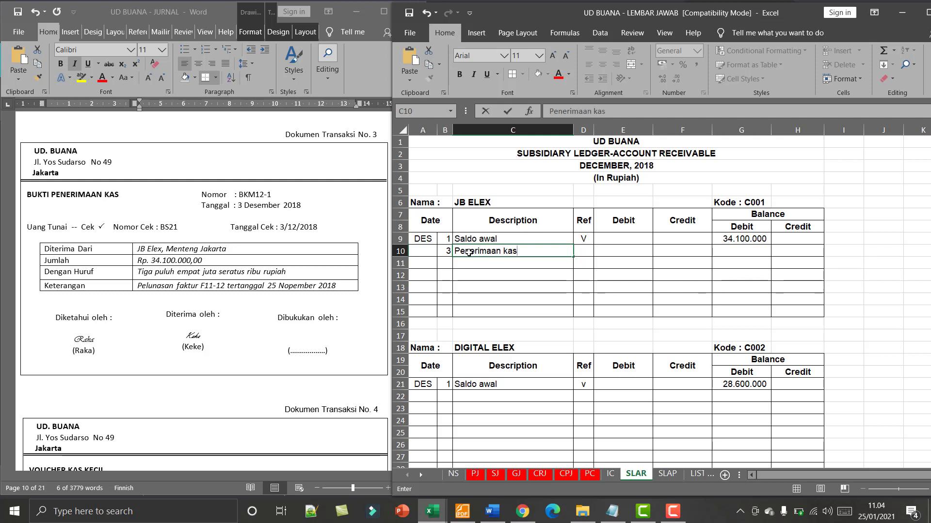
key("BackSpace")
key("BackSpace")
key("BackSpace")
key("BackSpace")
key("BackSpace")
key("BackSpace")
key("BackSpace")
key("BackSpace")
key("BackSpace")
key("BackSpace")
key("BackSpace")
key("BackSpace")
key("BackSpace")
key("BackSpace")
- Enter Receipt as the description in C10 and slightly widen the Ref column D
type("Receipt")
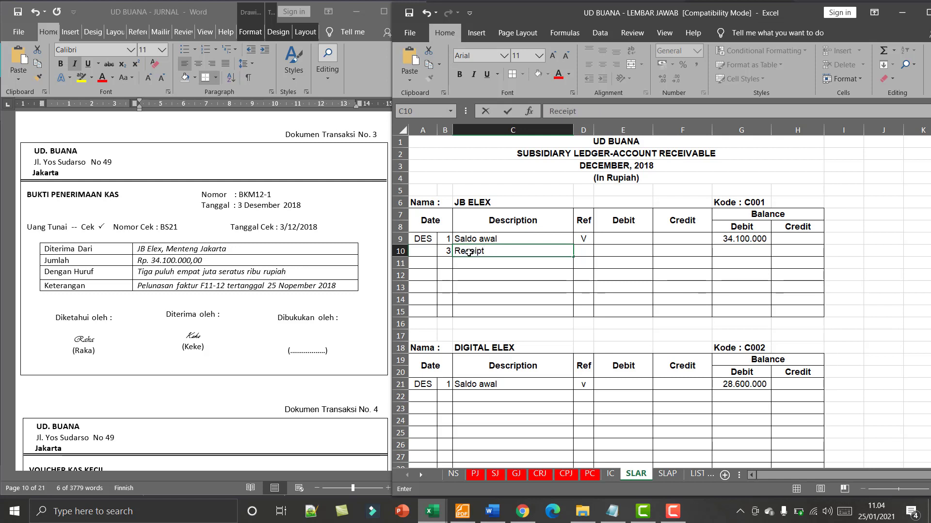
key("Tab")
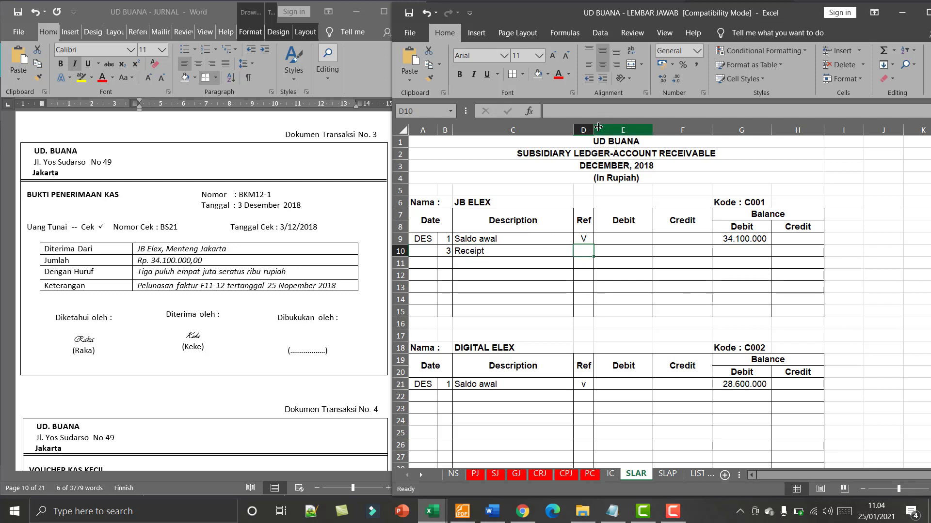
left_click_drag(598, 127, 605, 127)
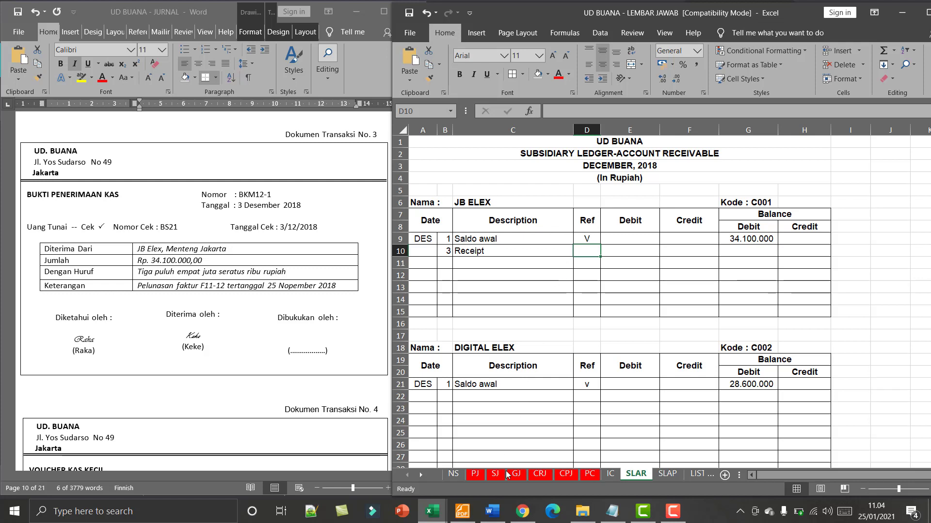
- Check the cash receipt journal's page number, enter CRJ-01 as the reference in D10 of the SLAR sheet, and widen column D to fit
left_click(538, 477)
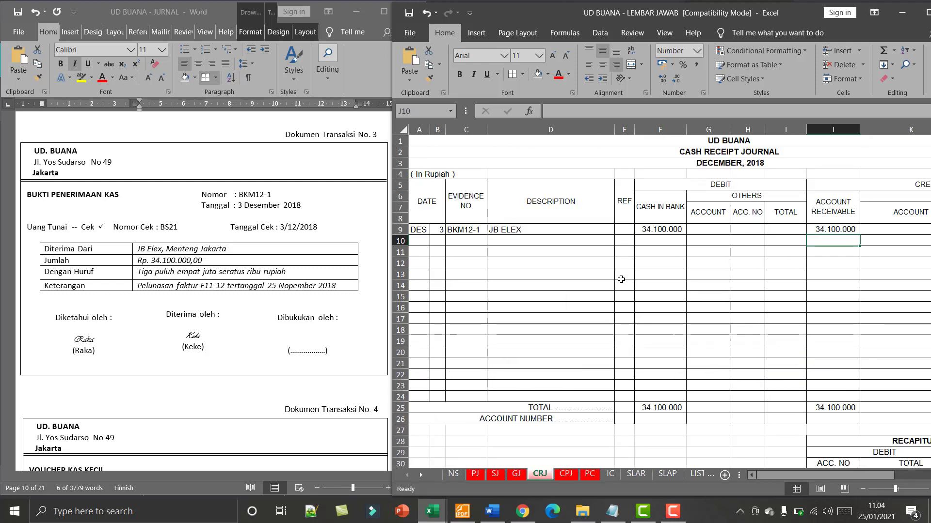
left_click_drag(801, 475, 859, 483)
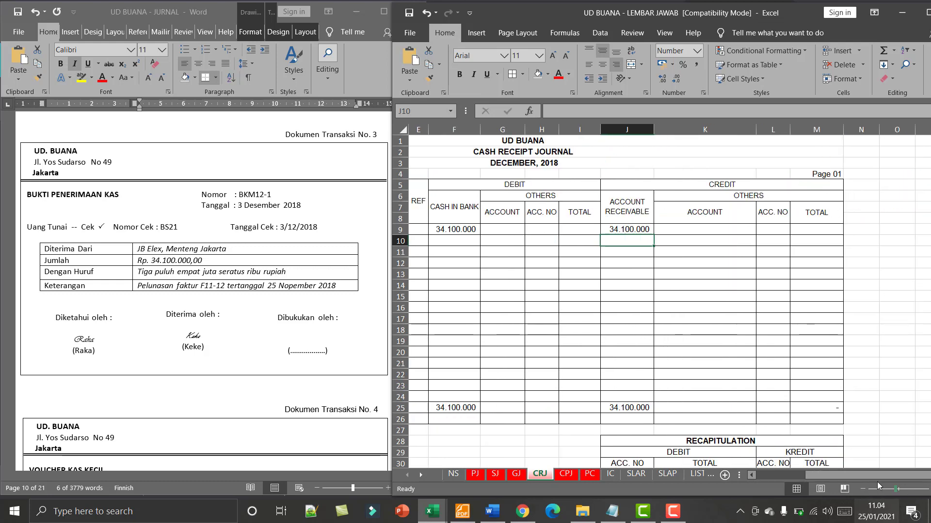
left_click_drag(854, 475, 714, 513)
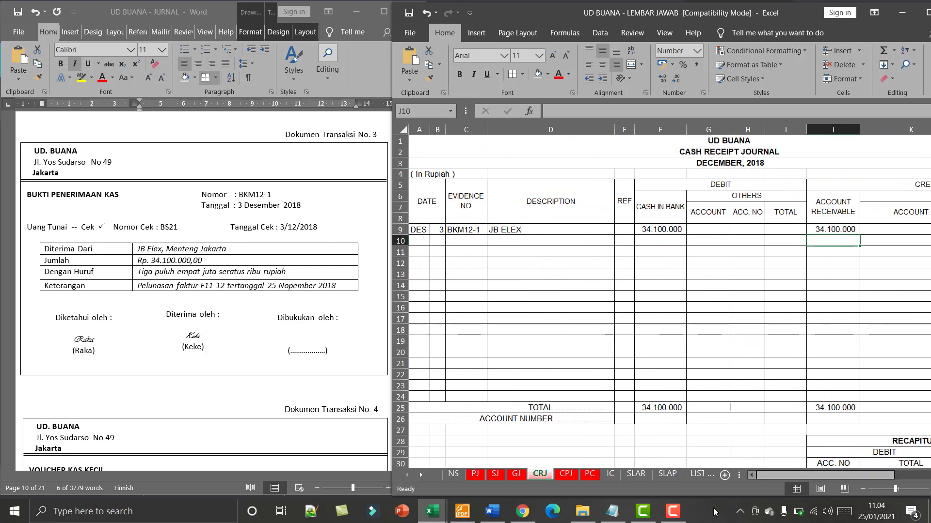
left_click(637, 474)
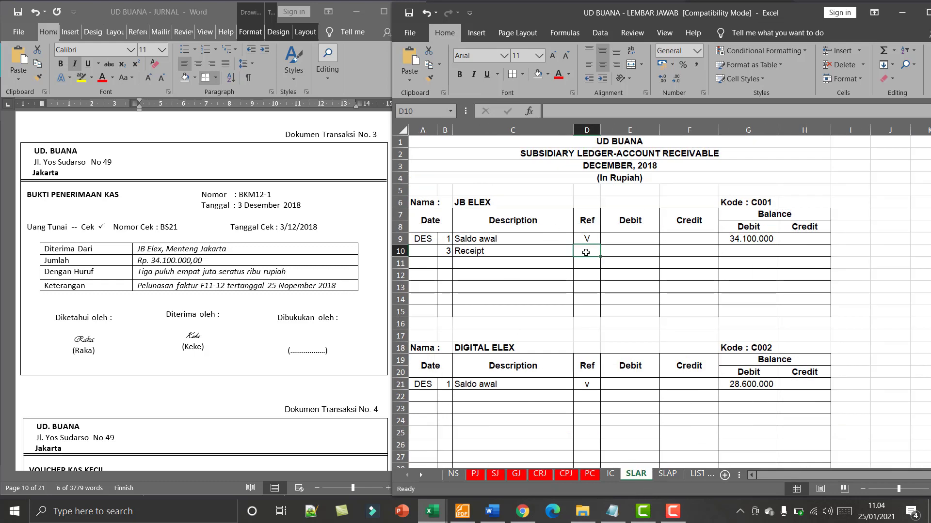
type("crj")
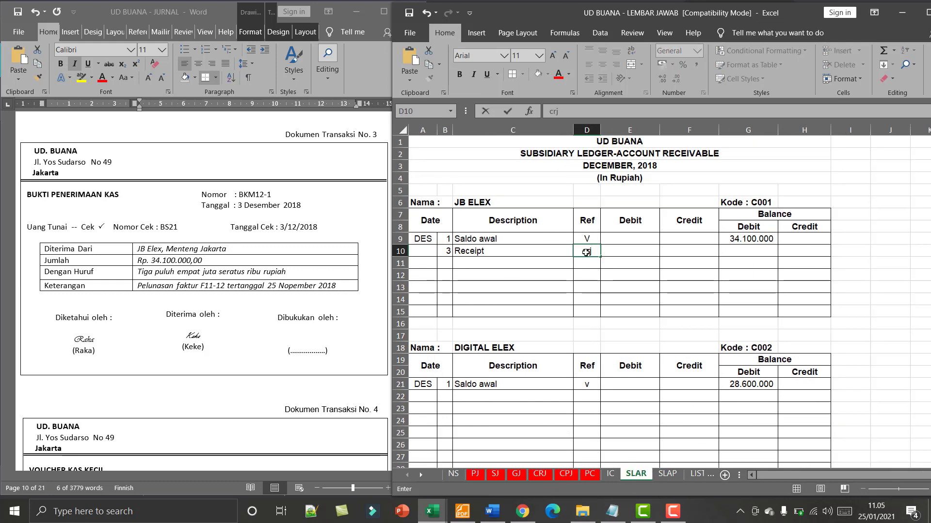
key("BackSpace")
key("BackSpace")
key("BackSpace")
key("Caps_Lock")
type("CRJ-01")
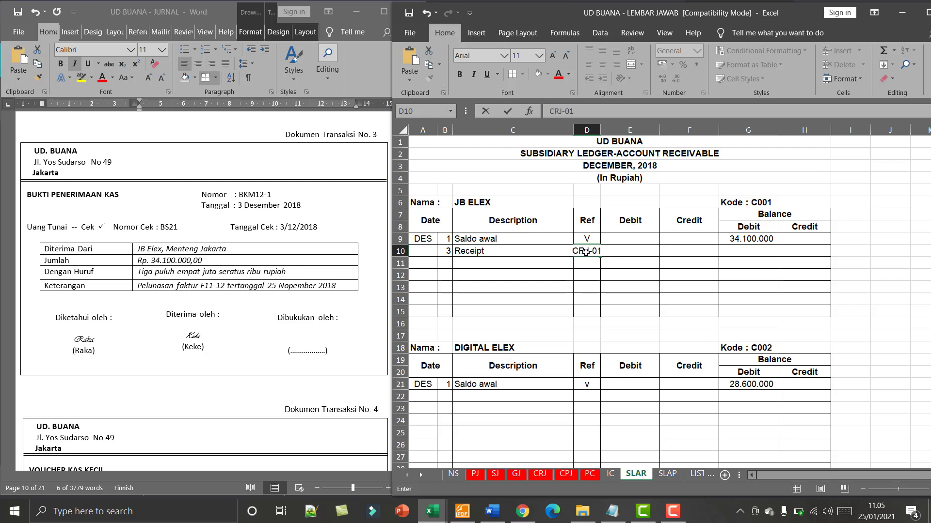
key("Tab")
left_click_drag(600, 131, 611, 131)
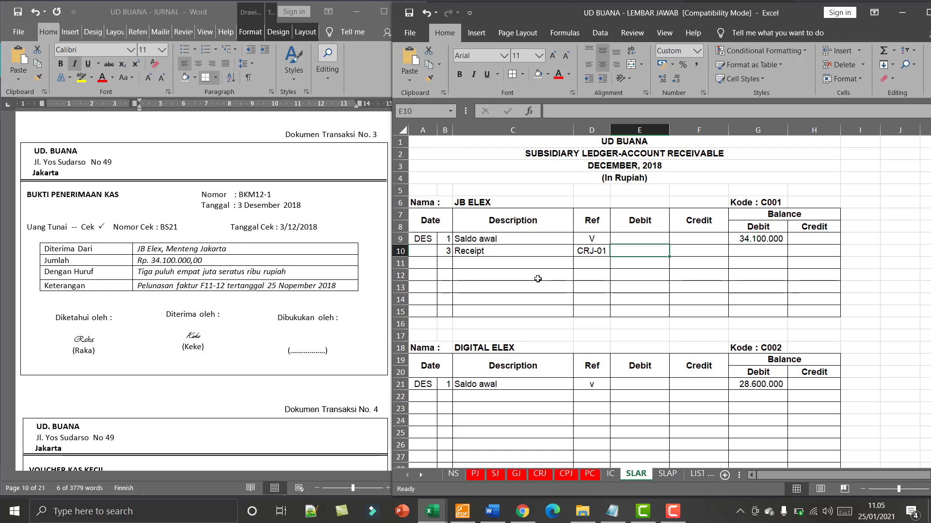
- Enter 34100000 as the credit in F10 of JB ELEX's receivable ledger, matching the cash receipt journal
left_click(540, 479)
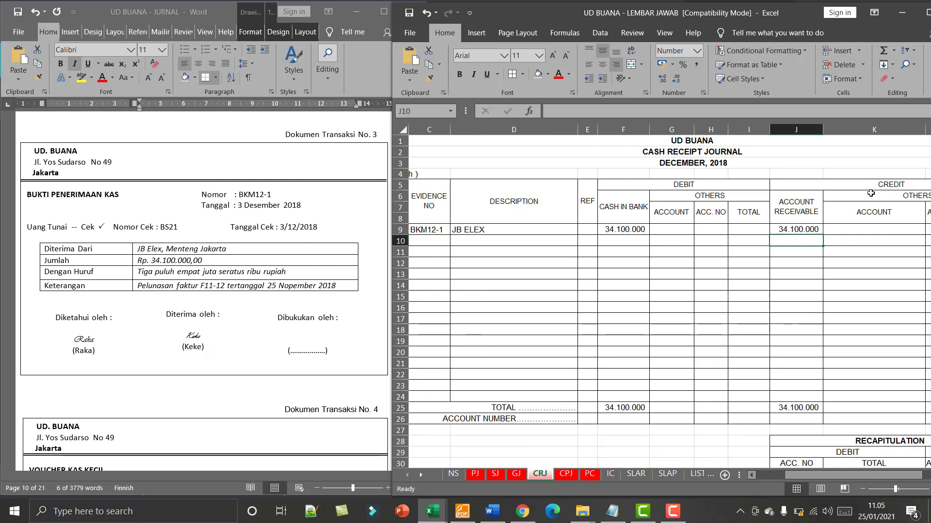
left_click(636, 474)
left_click(687, 252)
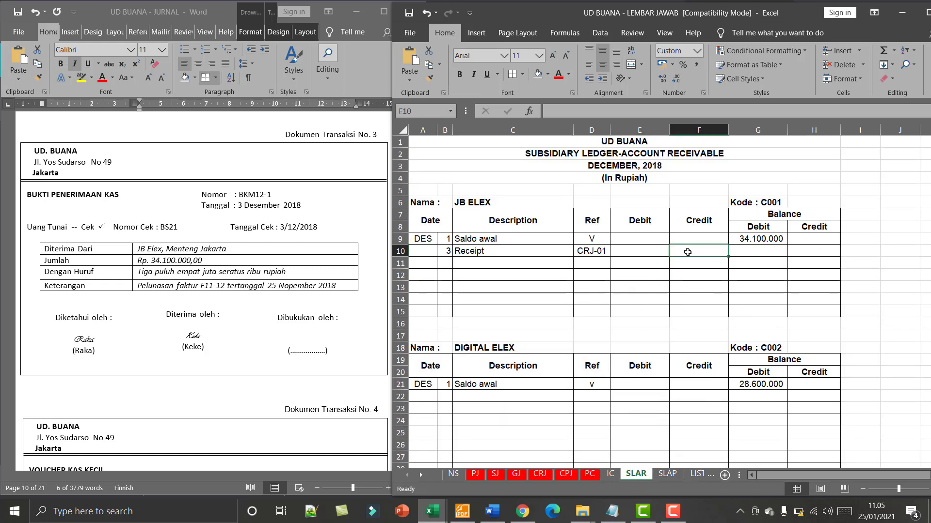
type("34")
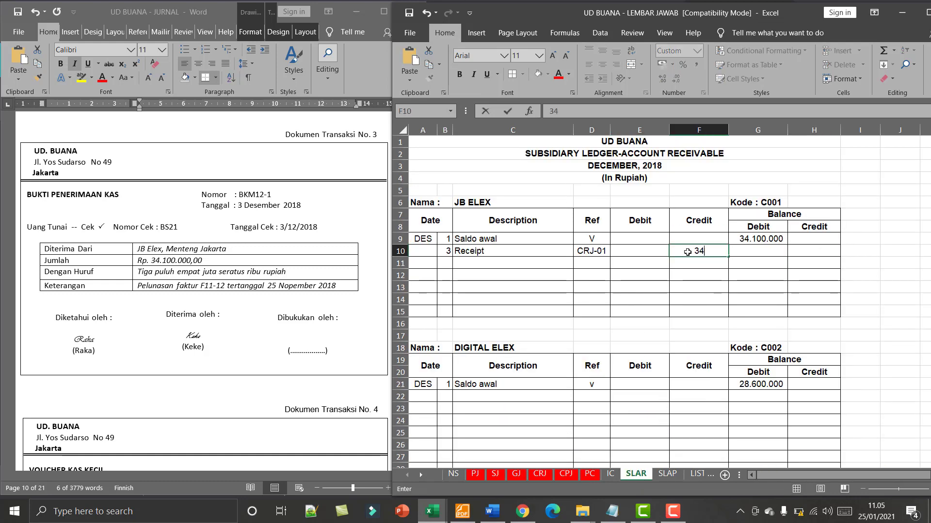
type(".100.00000")
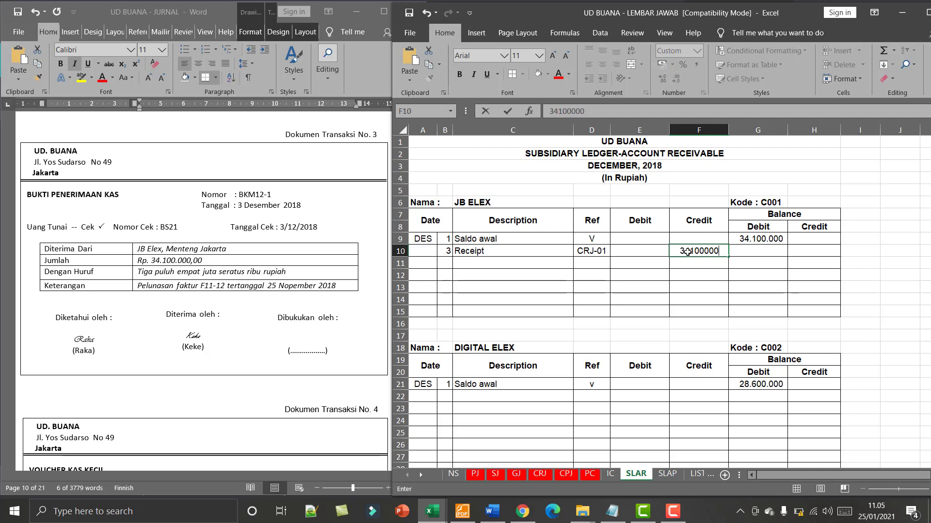
key("Return")
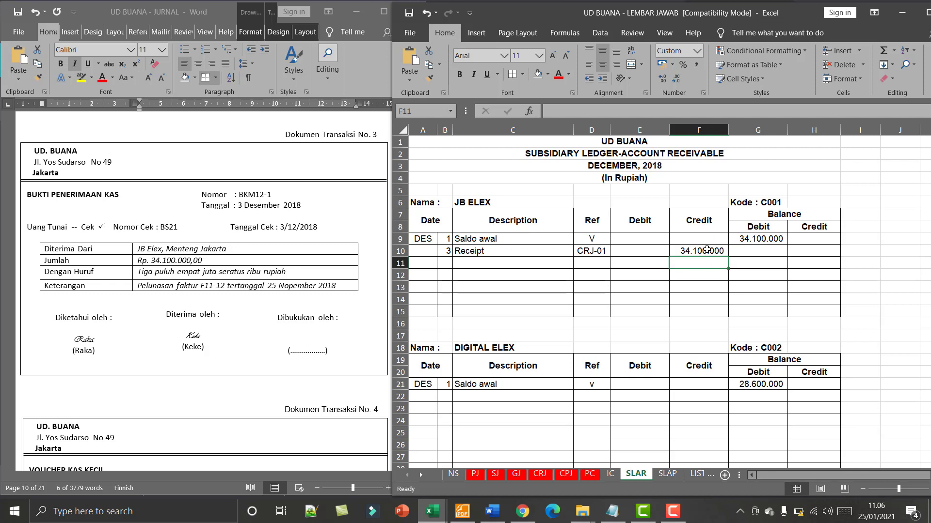
- Calculate JB ELEX's debit balance in G10 with the formula =G9-F10
left_click(739, 251)
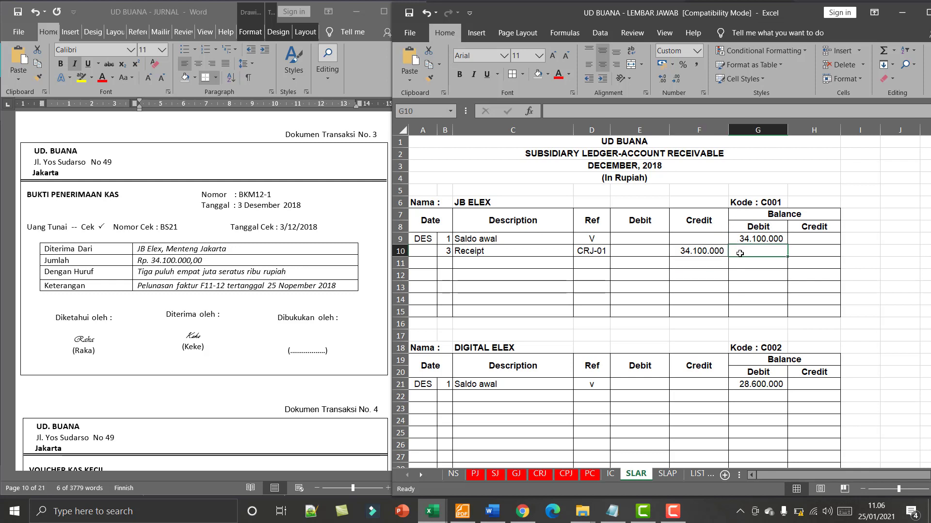
type("=")
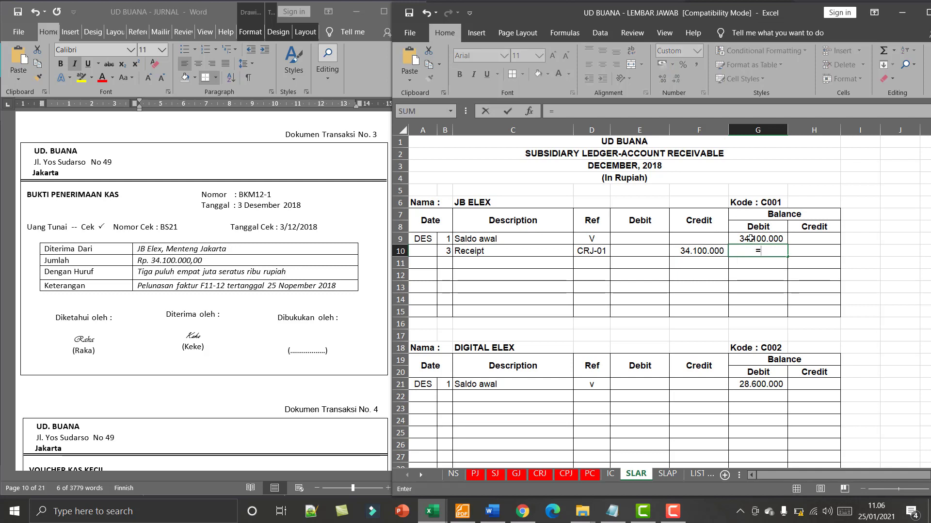
left_click(750, 239)
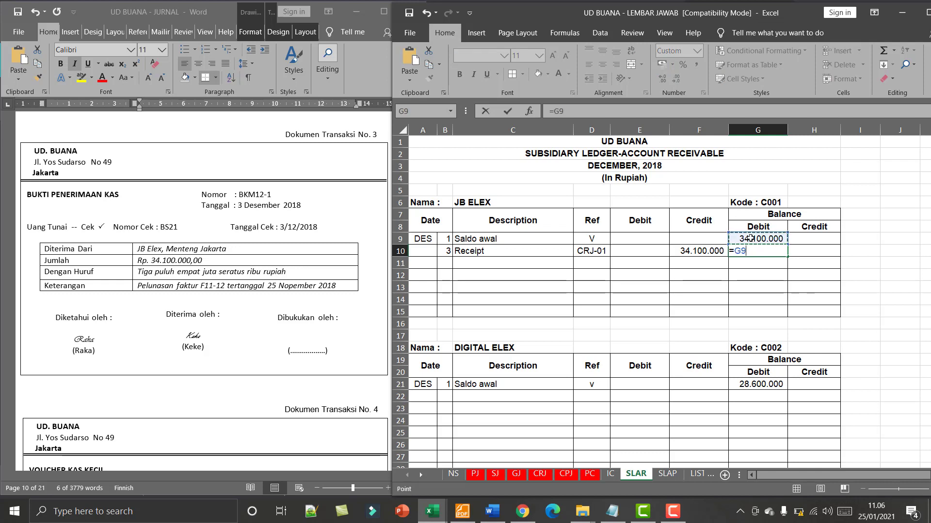
type("-")
left_click(706, 251)
key("Return")
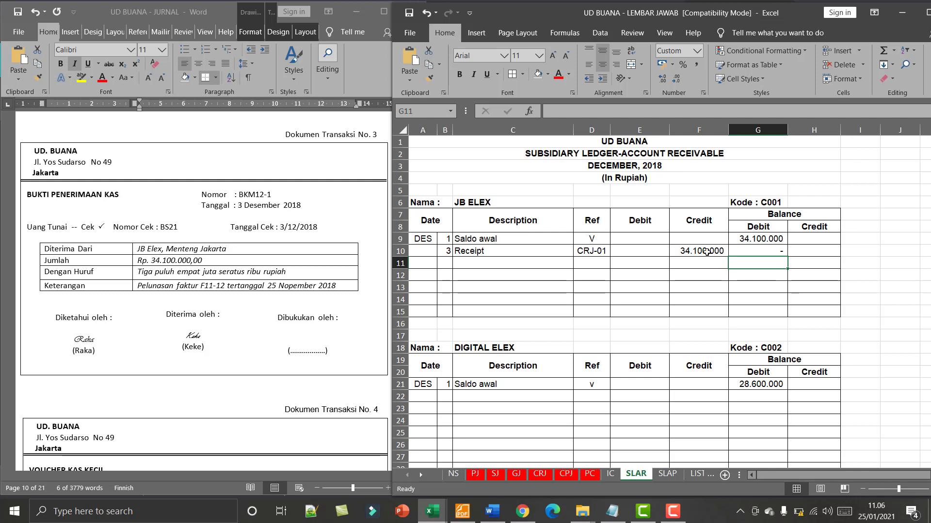
left_click(743, 249)
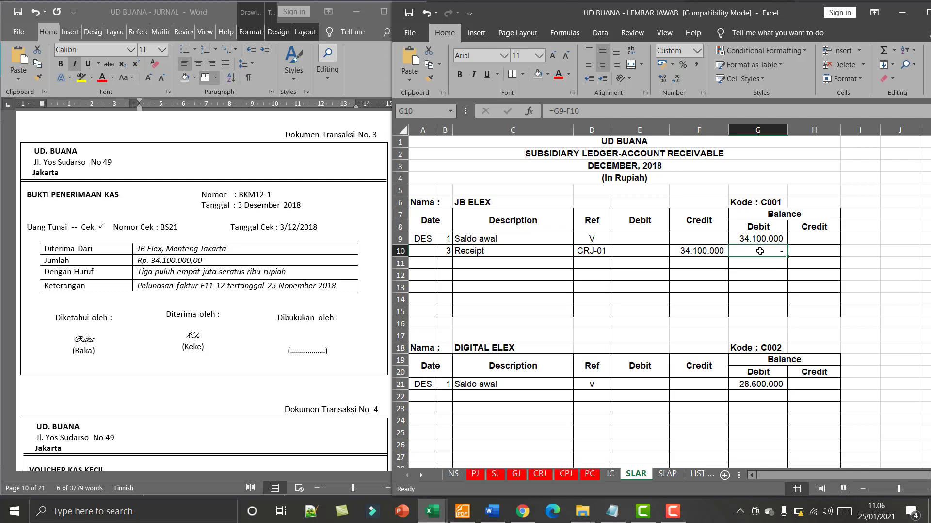